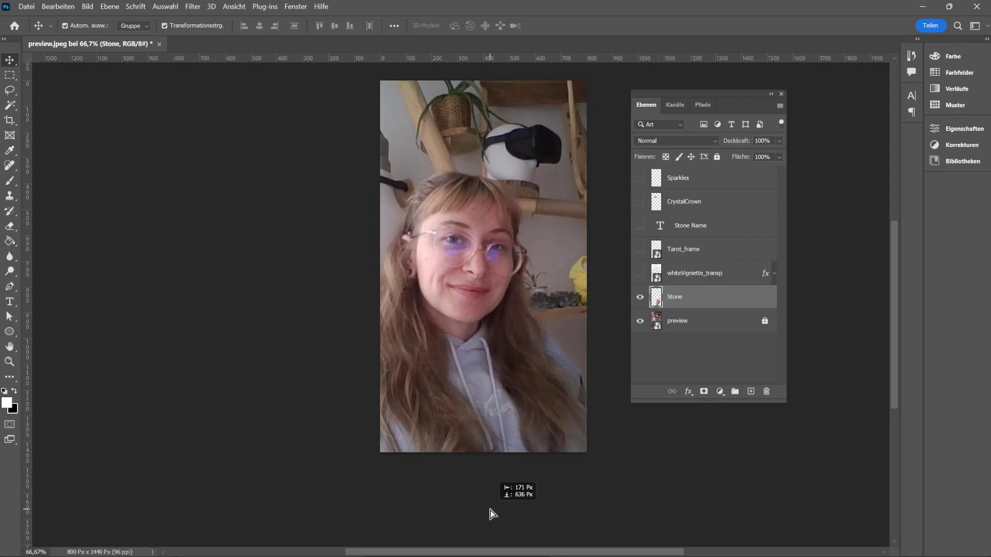
# Step: Drag the rose-quartz Stone layer up into the hand and show the pink vignette layer
pyautogui.moveTo(490, 510); pyautogui.dragTo(534, 352)
pyautogui.click(666, 375)
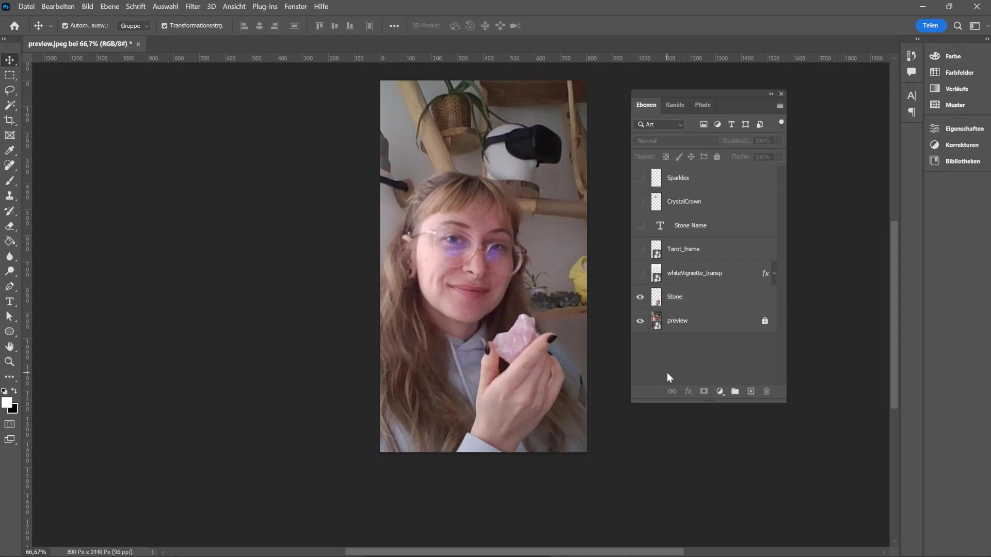
pyautogui.click(640, 274)
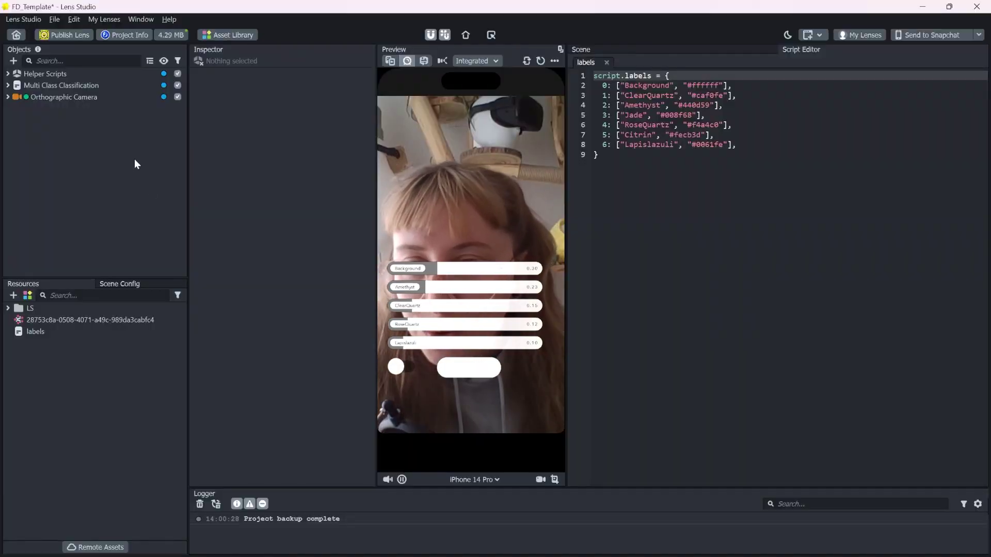
# Step: Disable Progress Bar Prefab and [Place Under Orthographic Camera] under the Orthographic Camera
pyautogui.click(7, 97)
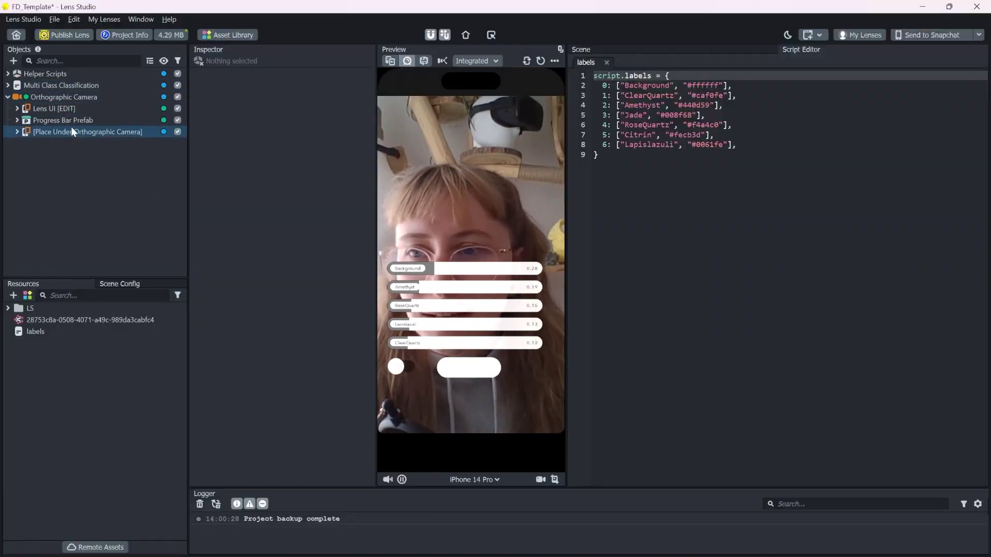
pyautogui.click(106, 120)
pyautogui.click(177, 120)
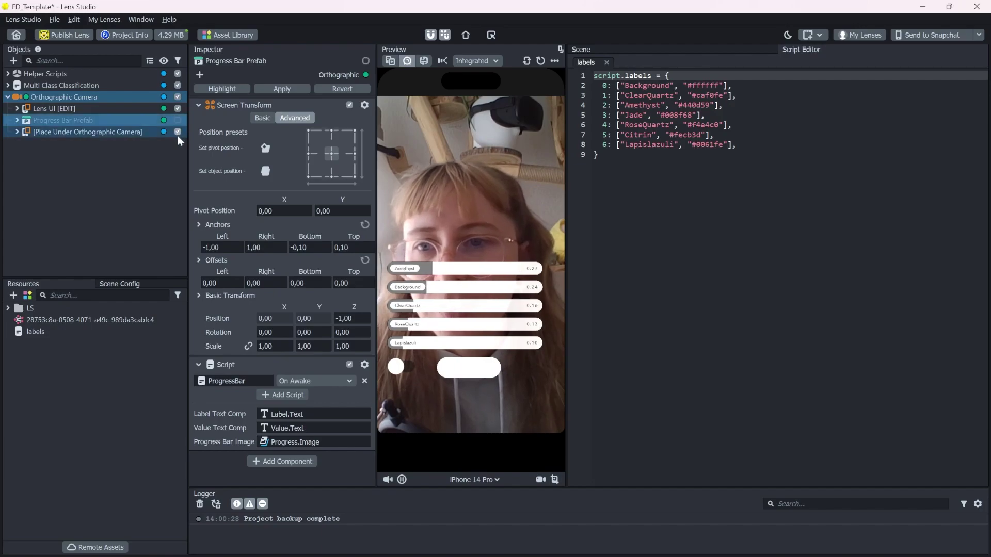
pyautogui.click(178, 132)
pyautogui.click(137, 166)
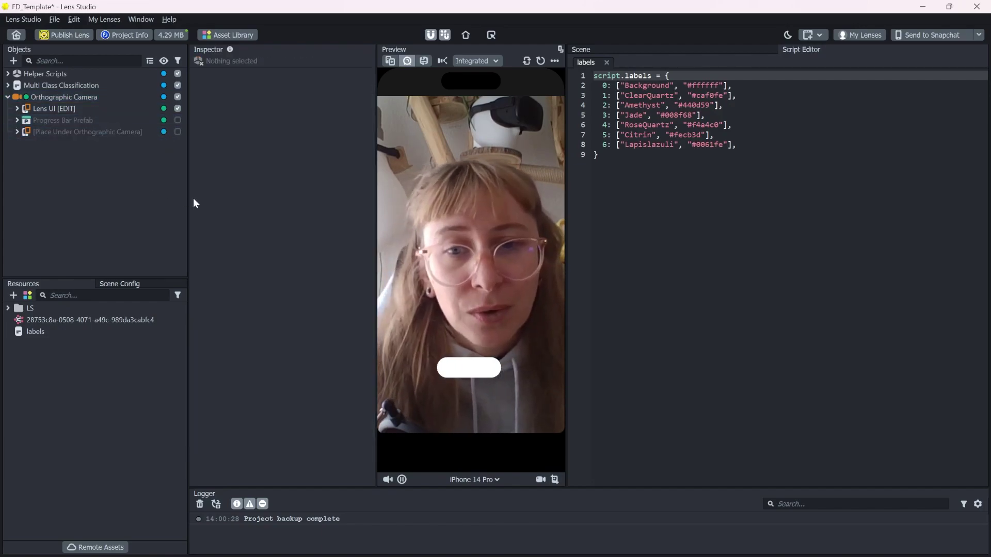
# Step: Turn off the dark Background on the Output Text inside Lens UI
pyautogui.click(54, 108)
pyautogui.click(17, 109)
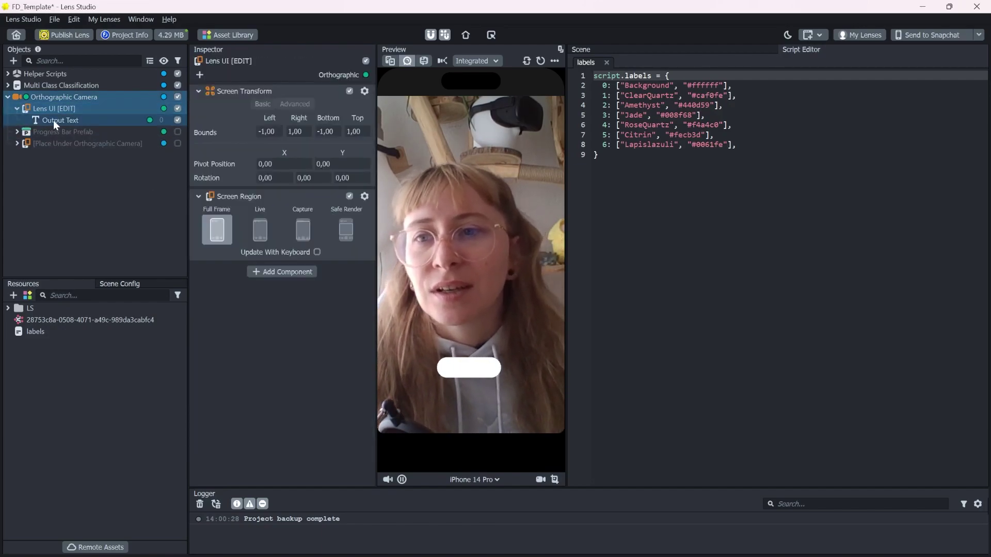
pyautogui.click(55, 124)
pyautogui.click(15, 109)
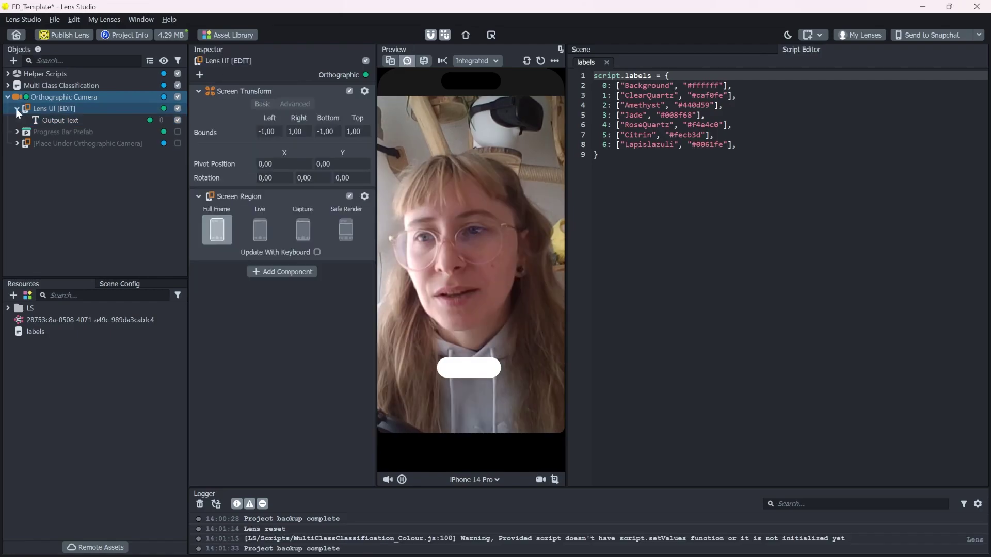
pyautogui.click(70, 122)
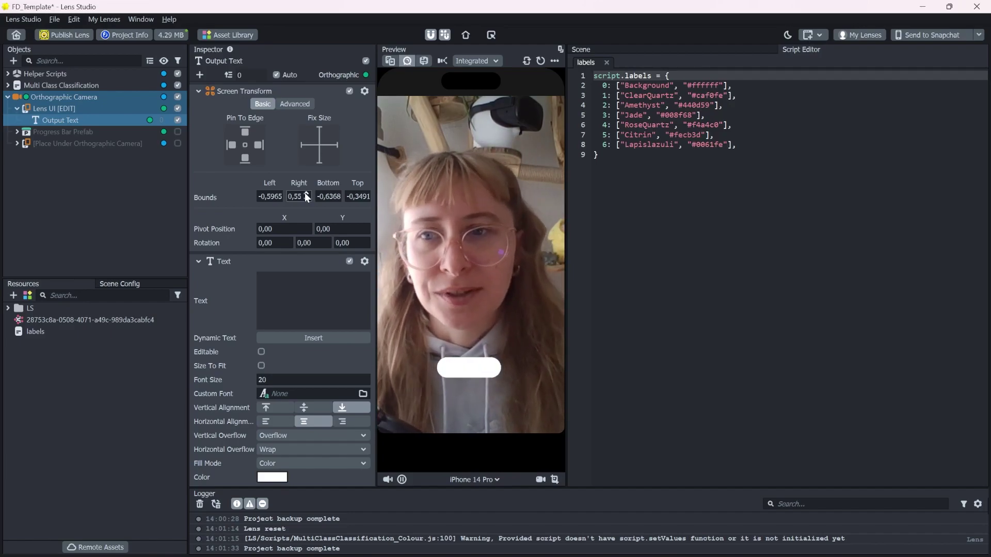
pyautogui.scroll(-8, 218, 364)
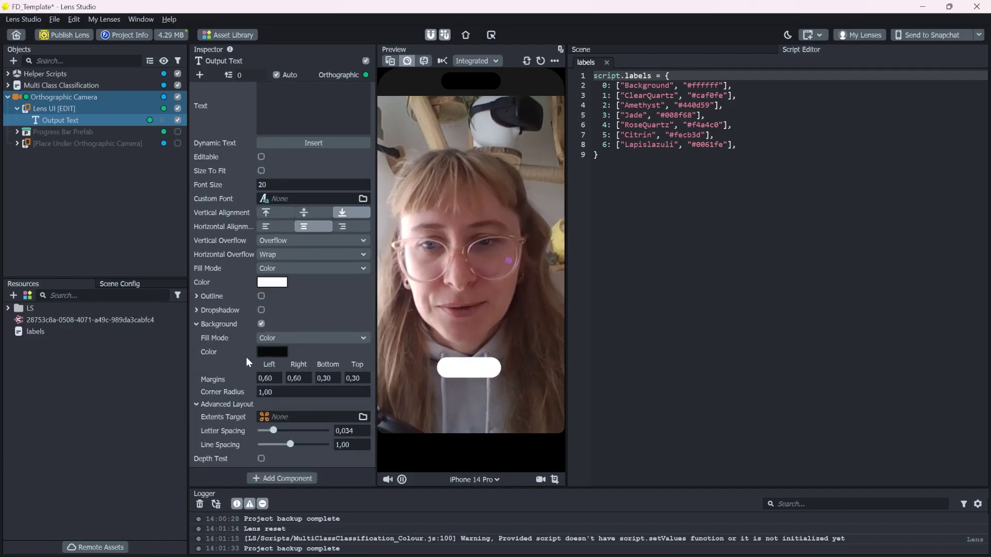
pyautogui.click(261, 324)
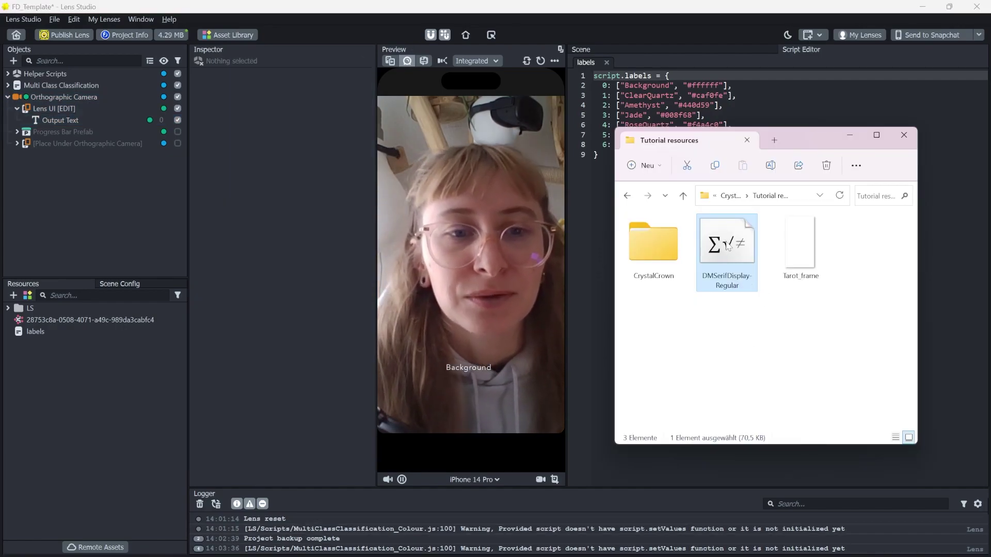
# Step: Import DMSerifDisplay-Regular and make it Output Text's custom font at size 30
pyautogui.moveTo(733, 245); pyautogui.dragTo(66, 407)
pyautogui.click(67, 400)
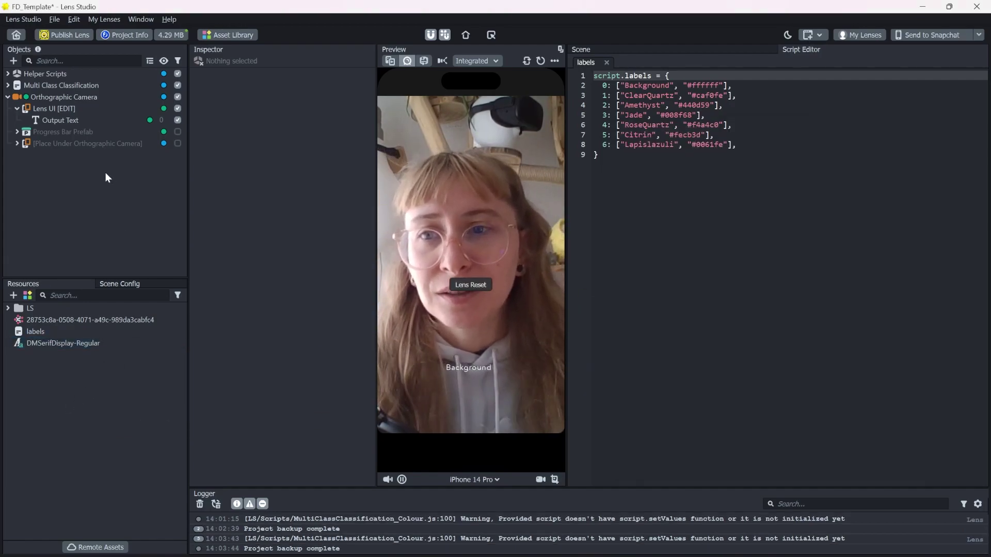
pyautogui.click(101, 121)
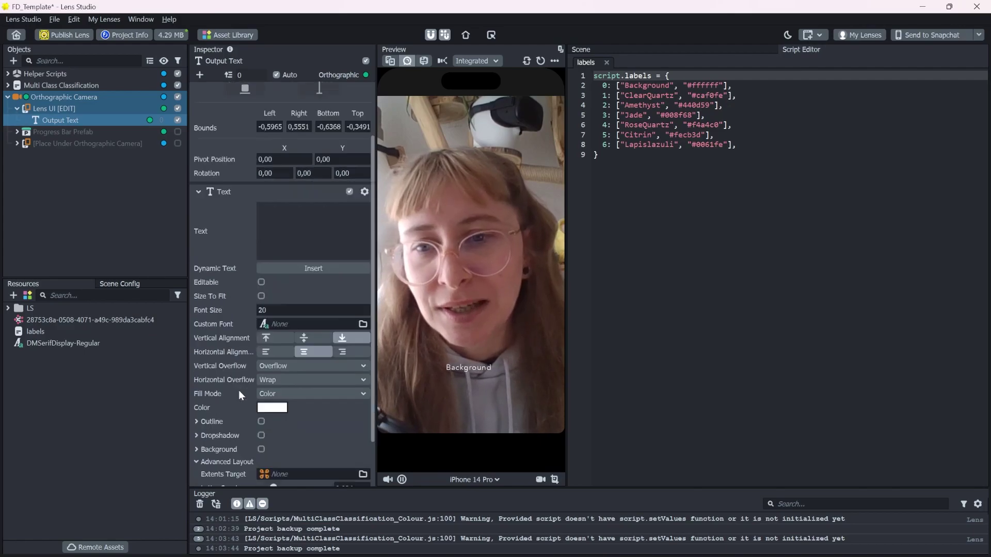
pyautogui.scroll(-2, 239, 390)
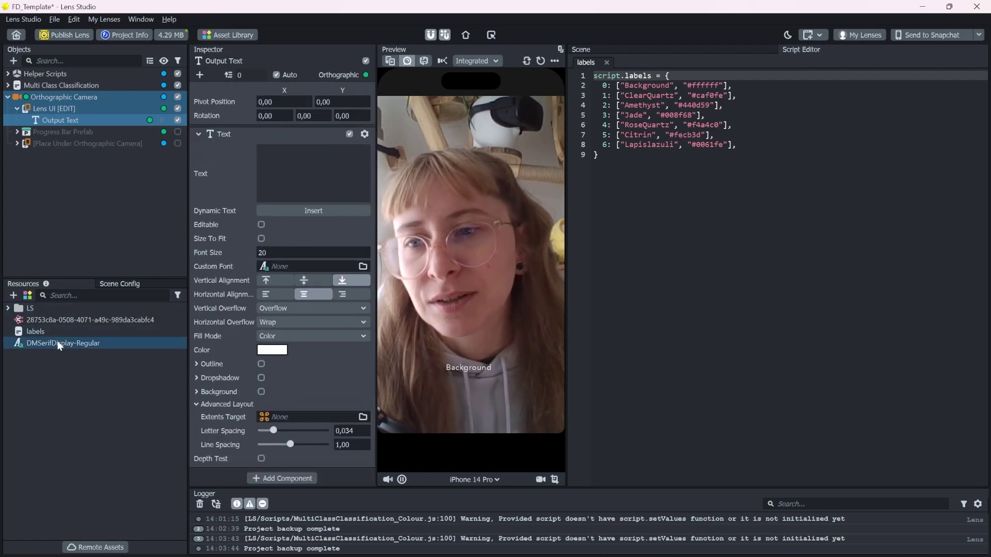
pyautogui.moveTo(57, 341); pyautogui.dragTo(275, 267)
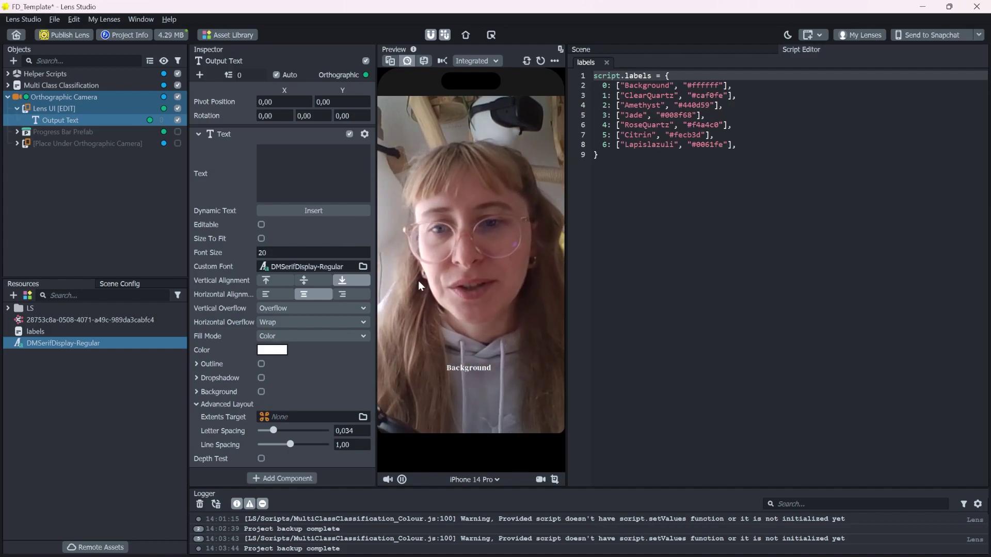
pyautogui.click(257, 251)
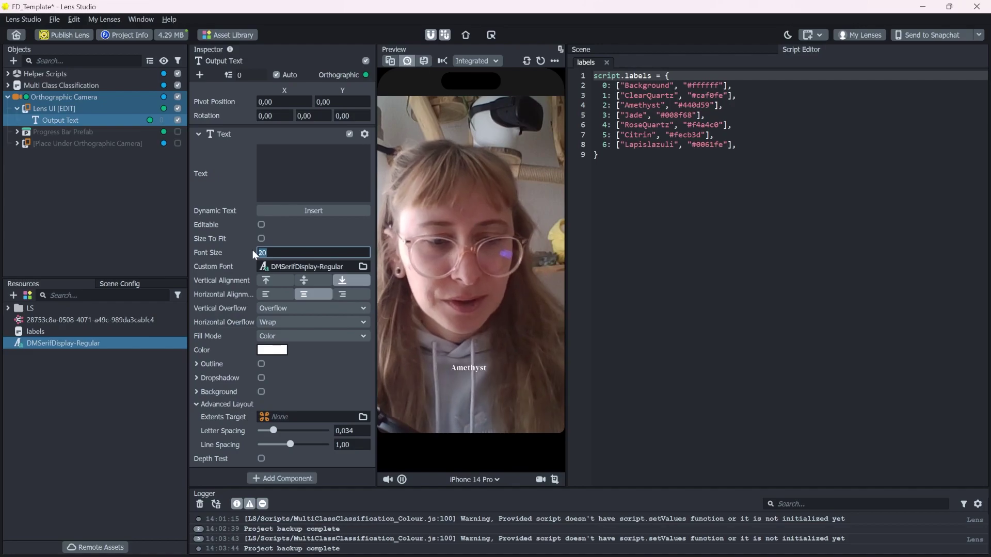
pyautogui.write('30')
pyautogui.press('Return')
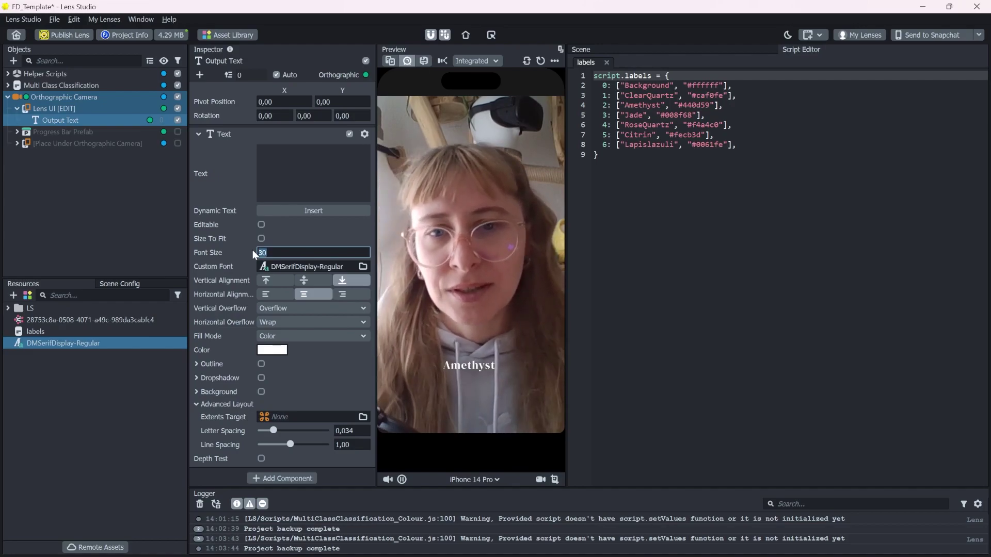
pyautogui.click(606, 62)
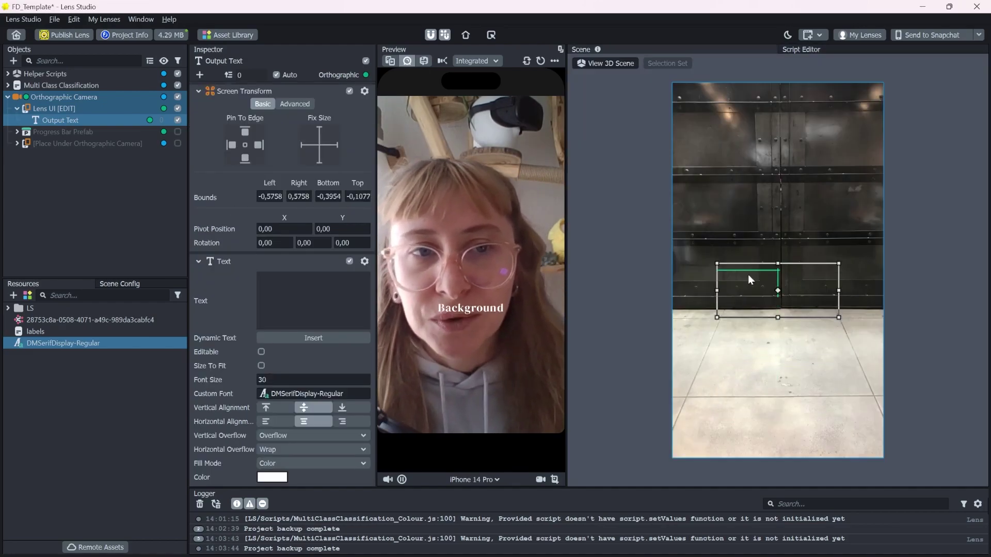
# Step: Move the text box to the top and add a screen image named 'Tarot frame' under Lens UI
pyautogui.moveTo(749, 270); pyautogui.dragTo(749, 101)
pyautogui.click(140, 197)
pyautogui.click(54, 109)
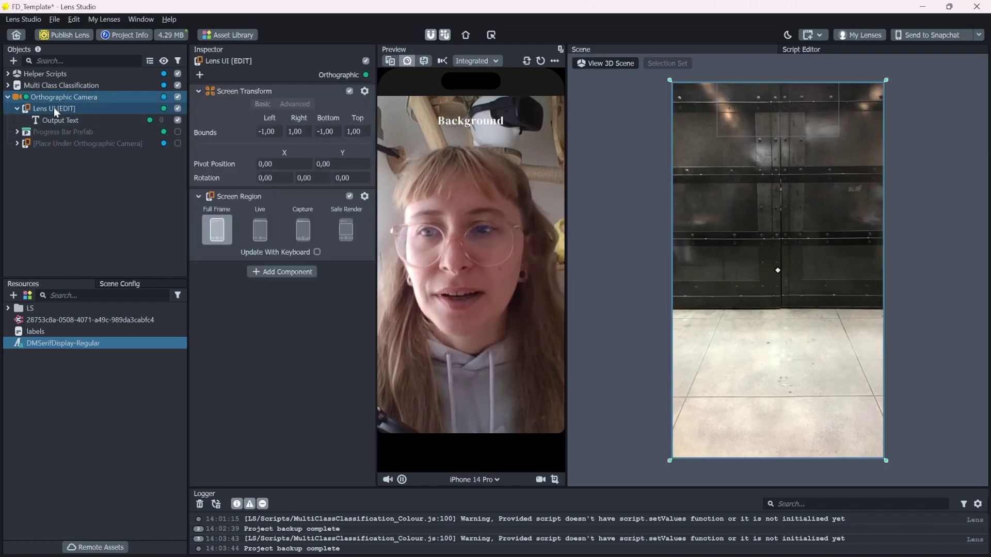
pyautogui.click(13, 60)
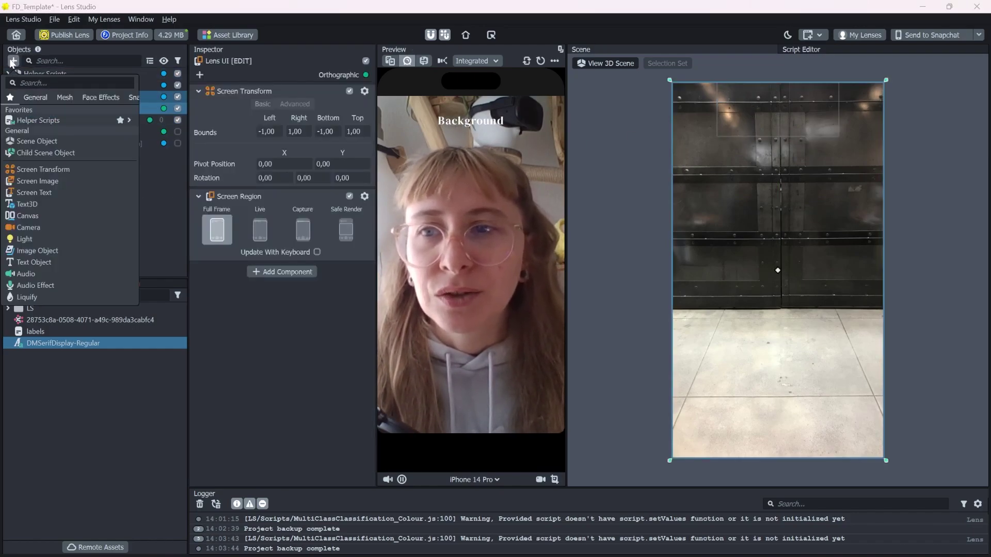
pyautogui.click(56, 181)
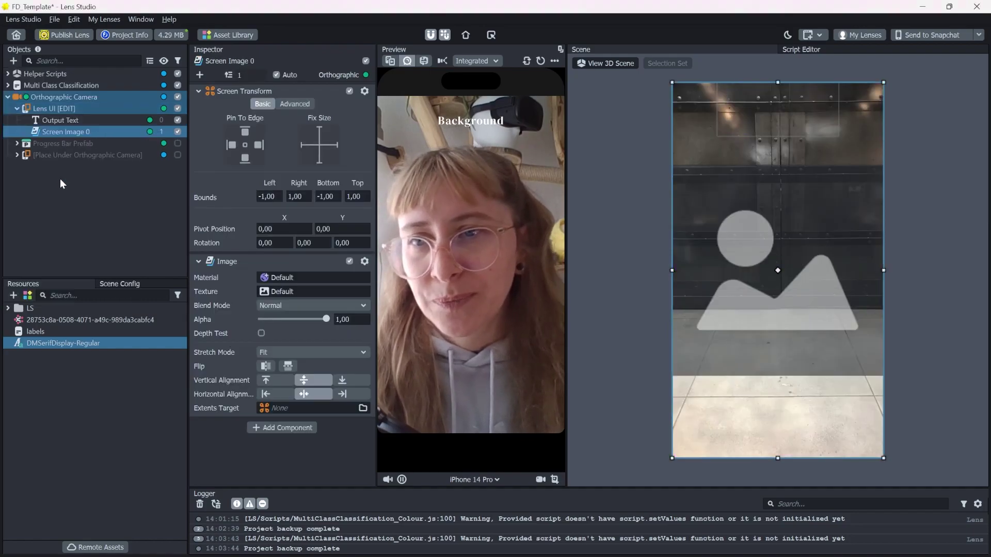
pyautogui.doubleClick(77, 130)
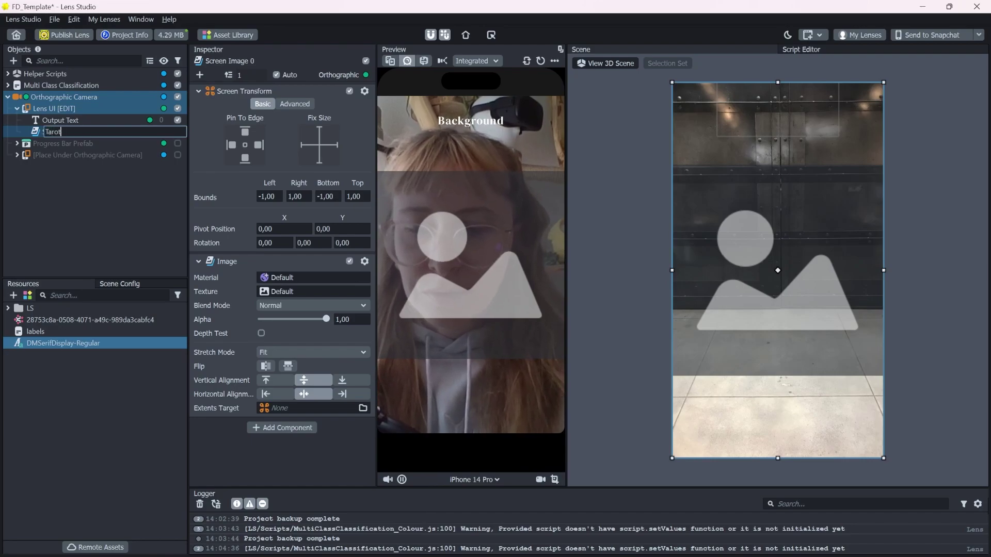
pyautogui.write('Tarot frame')
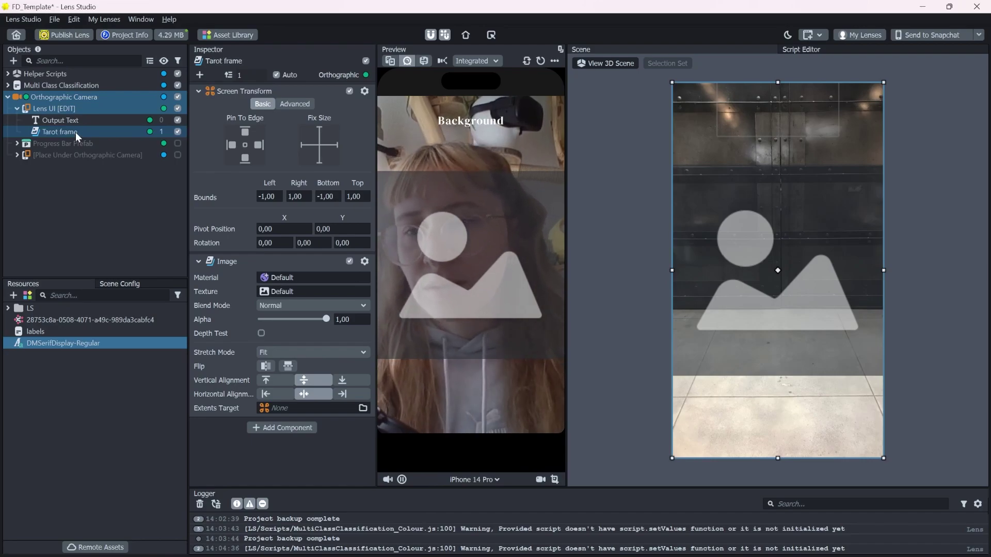
pyautogui.press('Return')
# Step: Import the Tarot_frame image and apply it as the Tarot frame texture, stretched over the screen
pyautogui.click(98, 249)
pyautogui.moveTo(315, 548)
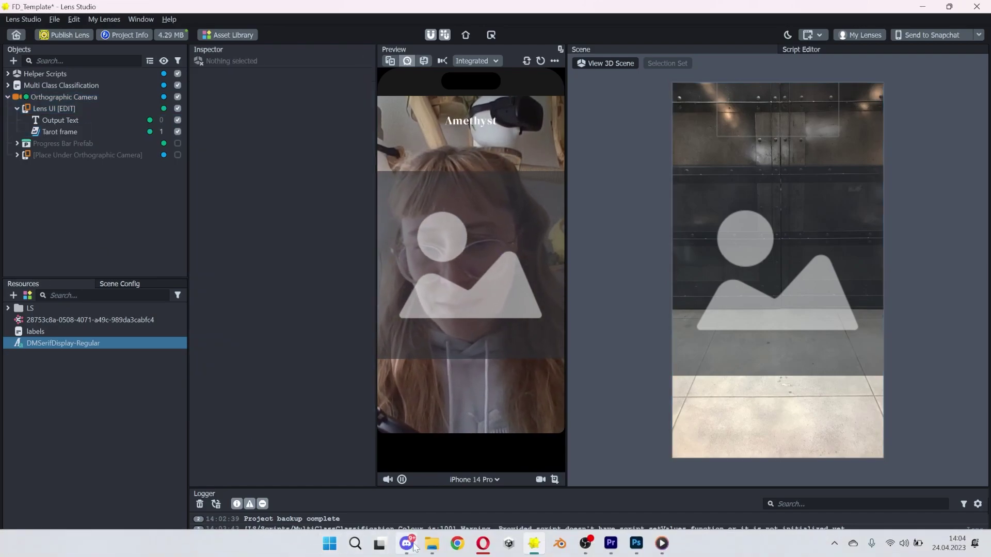
pyautogui.click(432, 544)
pyautogui.moveTo(800, 243); pyautogui.dragTo(61, 419)
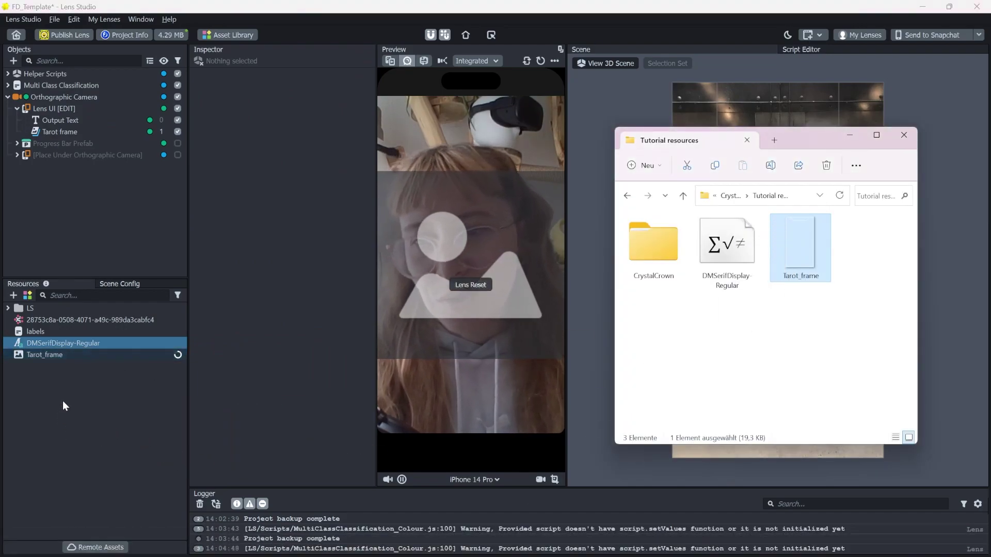
pyautogui.click(63, 401)
pyautogui.click(57, 132)
pyautogui.moveTo(76, 355); pyautogui.dragTo(76, 355)
pyautogui.moveTo(272, 297); pyautogui.dragTo(273, 293)
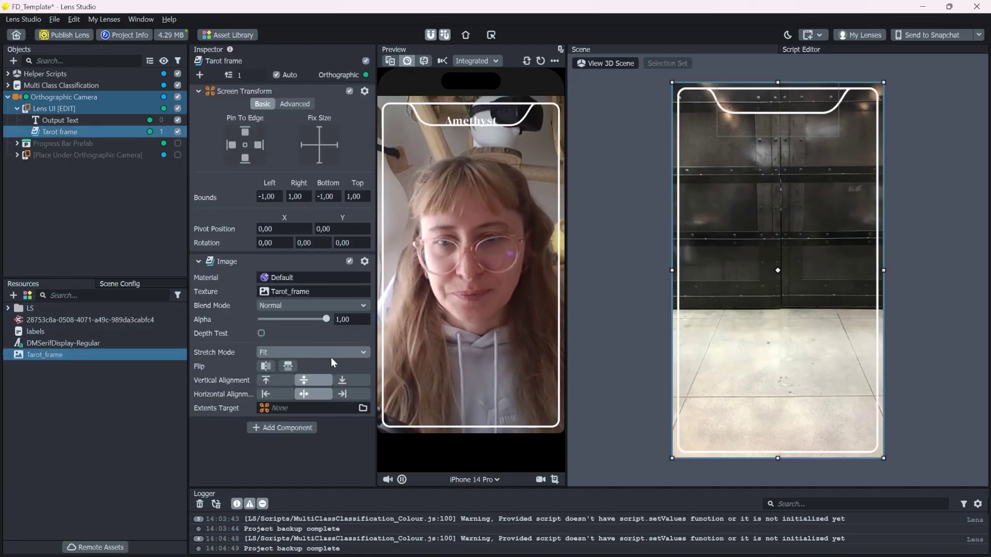
pyautogui.click(287, 354)
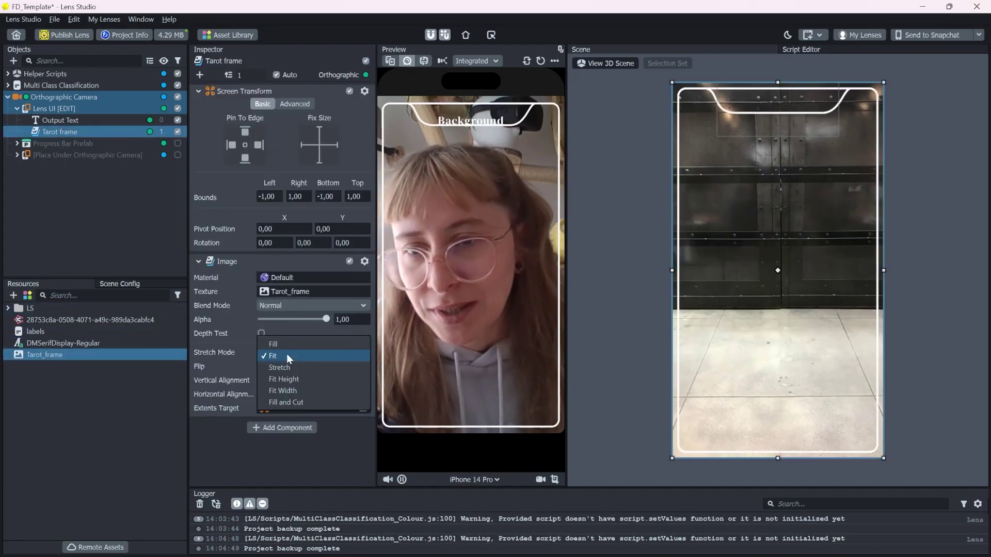
pyautogui.click(292, 366)
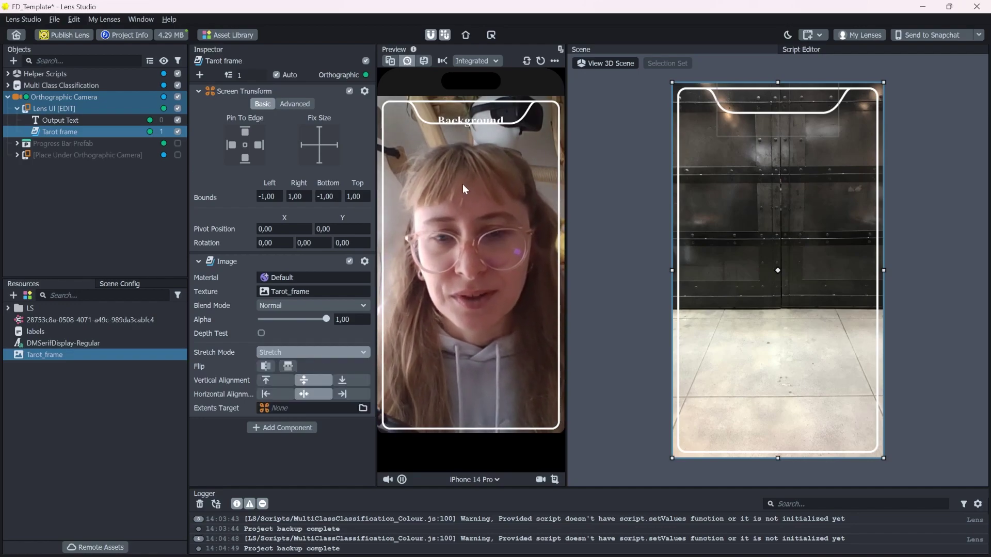
# Step: Bottom-align the Output Text and raise its box's bottom edge slightly into the banner
pyautogui.click(72, 109)
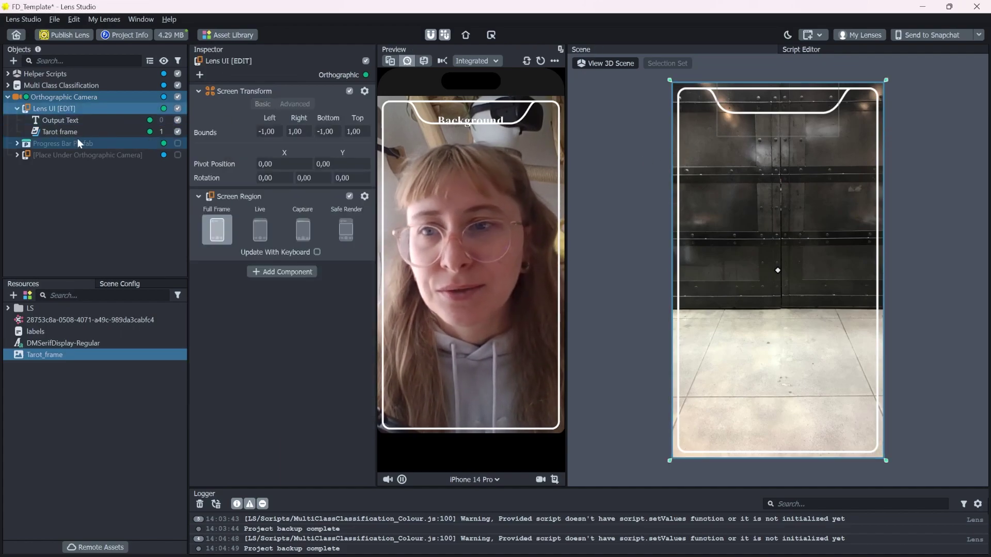
pyautogui.click(80, 122)
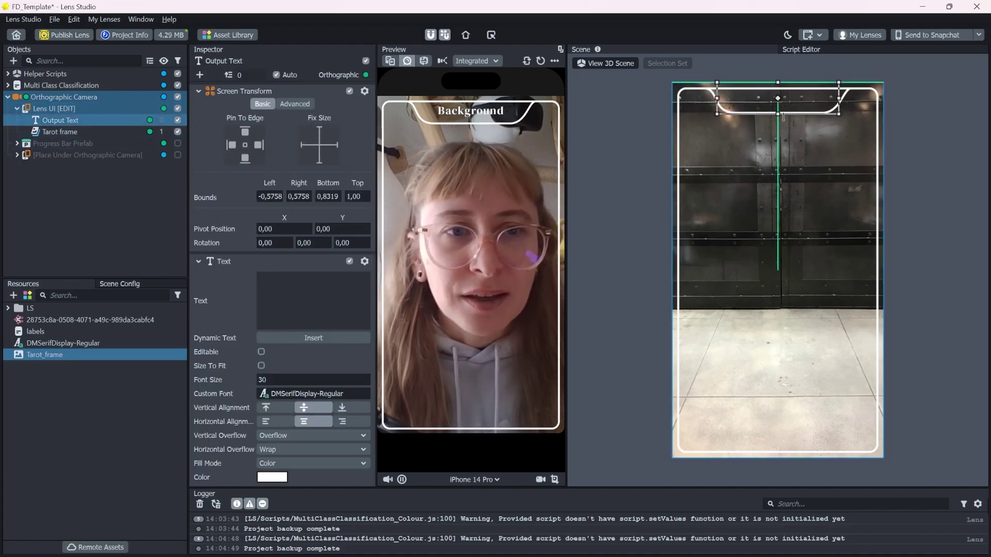
pyautogui.click(341, 408)
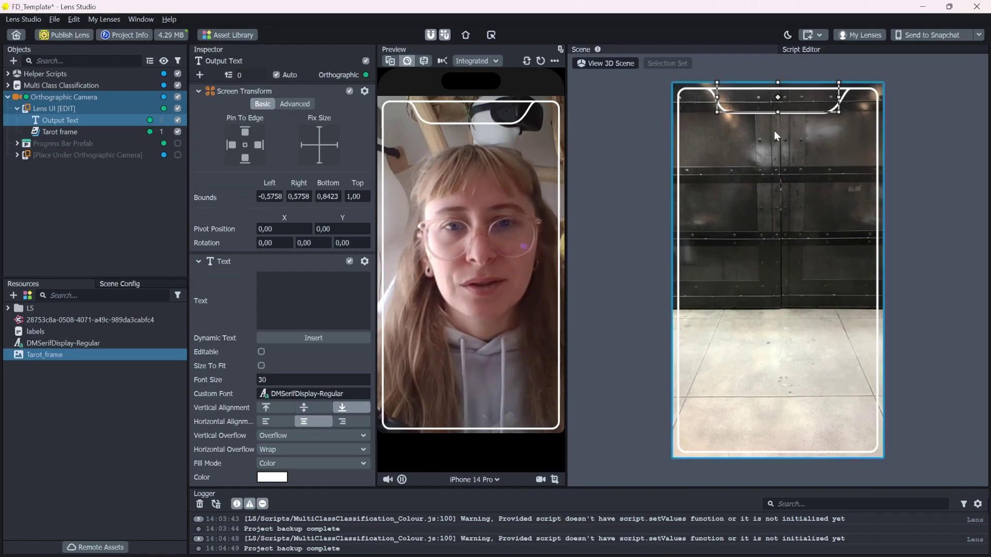
pyautogui.moveTo(778, 112); pyautogui.dragTo(778, 111)
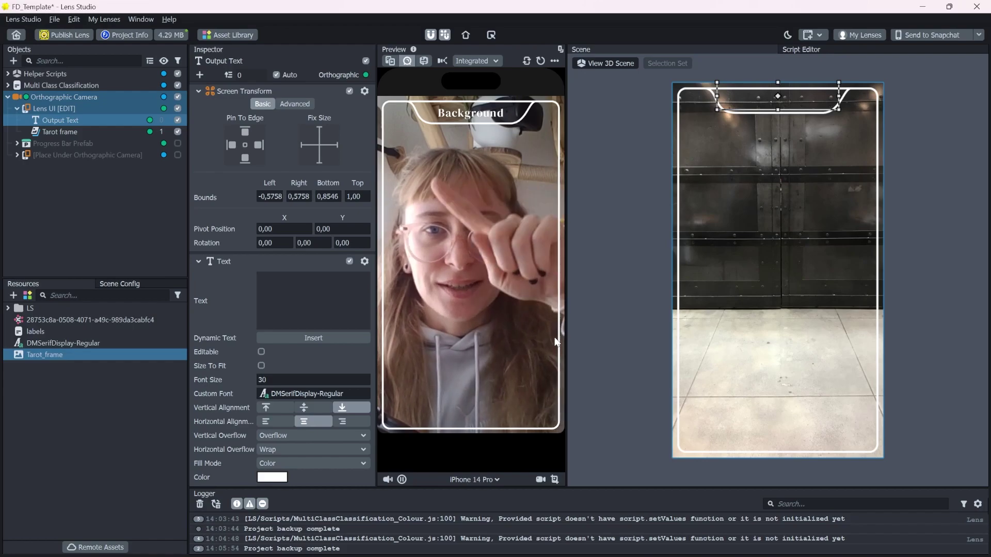
# Step: Preview and import the whiteVignette_transp image into the project resources
pyautogui.hotkey('alt', 'Tab')
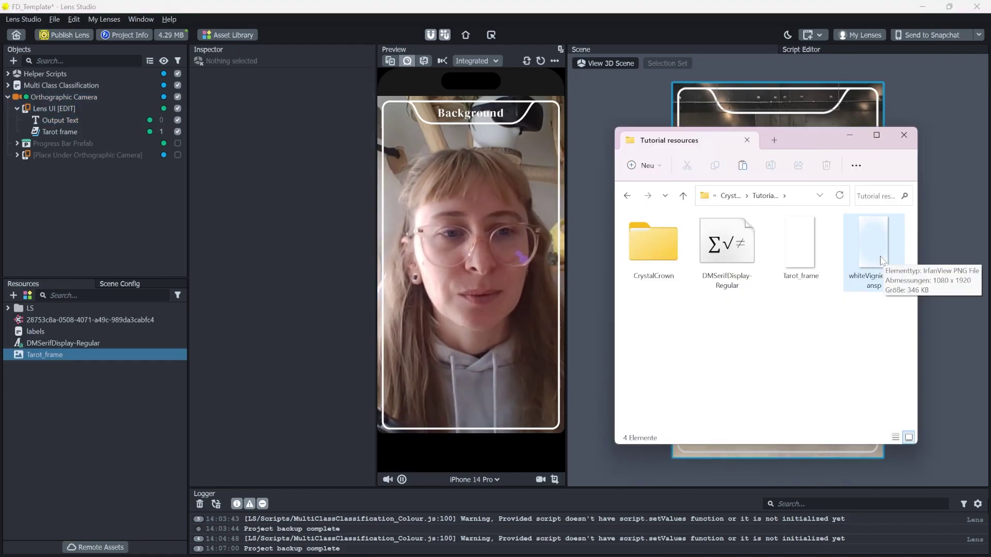
pyautogui.doubleClick(883, 260)
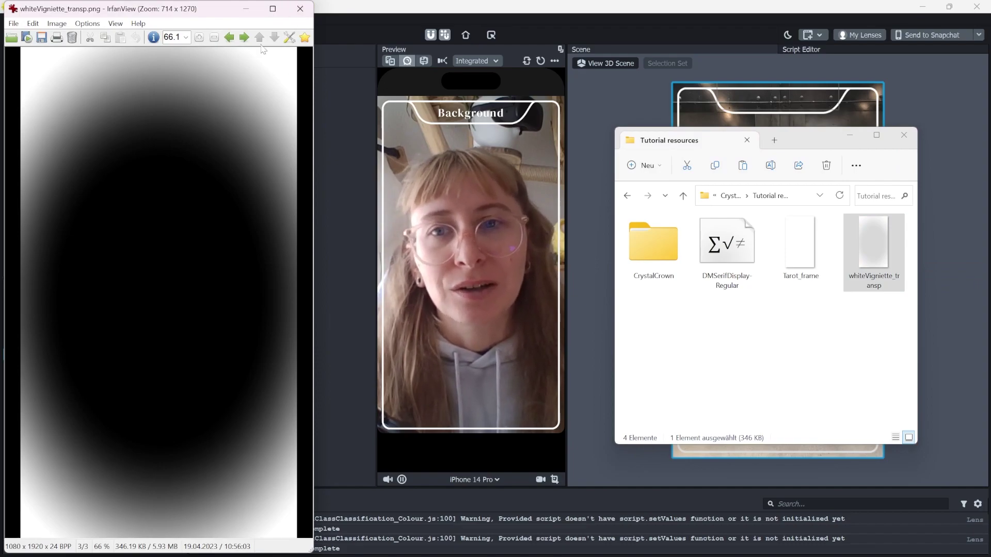
pyautogui.press('Escape')
pyautogui.moveTo(874, 245); pyautogui.dragTo(72, 392)
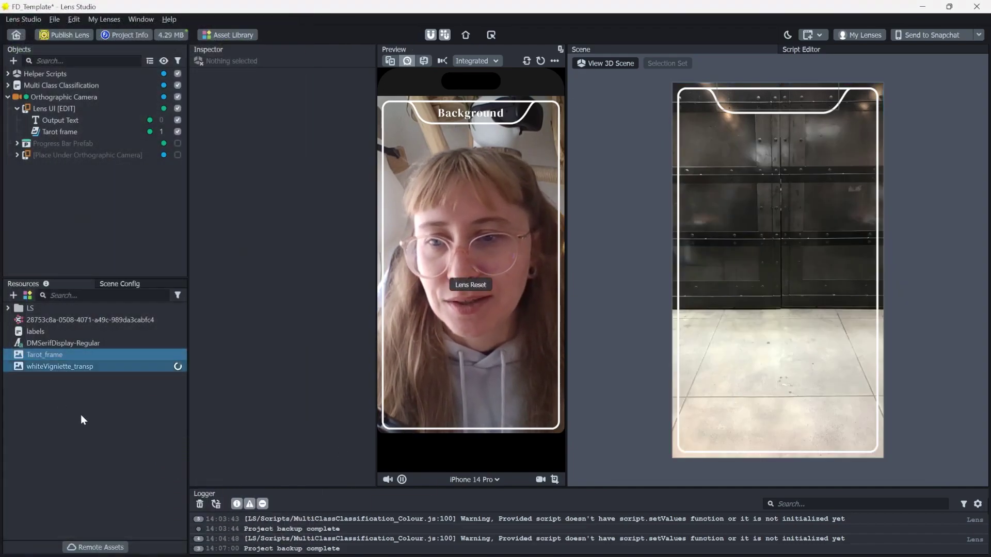
pyautogui.click(60, 366)
# Step: Add a 'Gradient' screen image under Lens UI using the vignette texture with Stretch mode
pyautogui.click(54, 108)
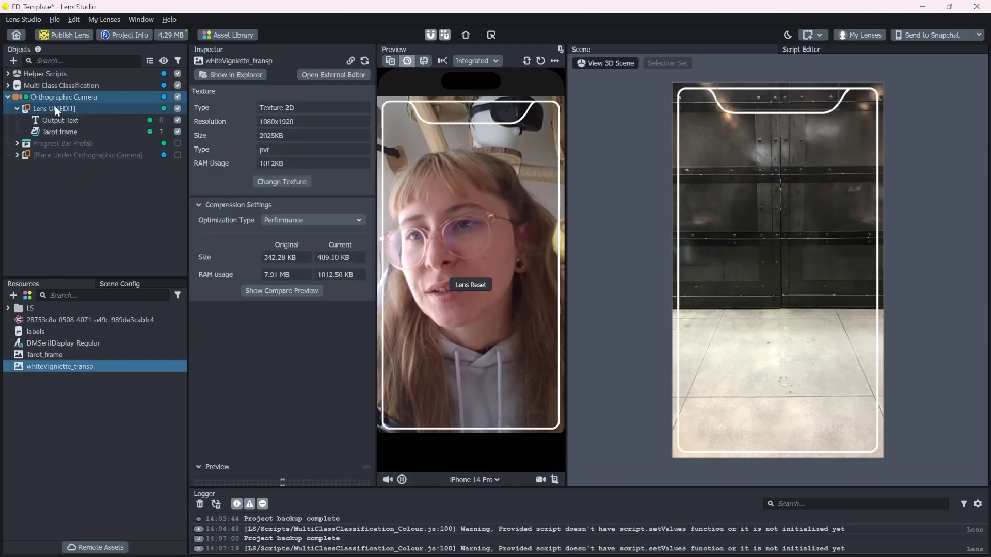
pyautogui.click(14, 60)
pyautogui.click(55, 181)
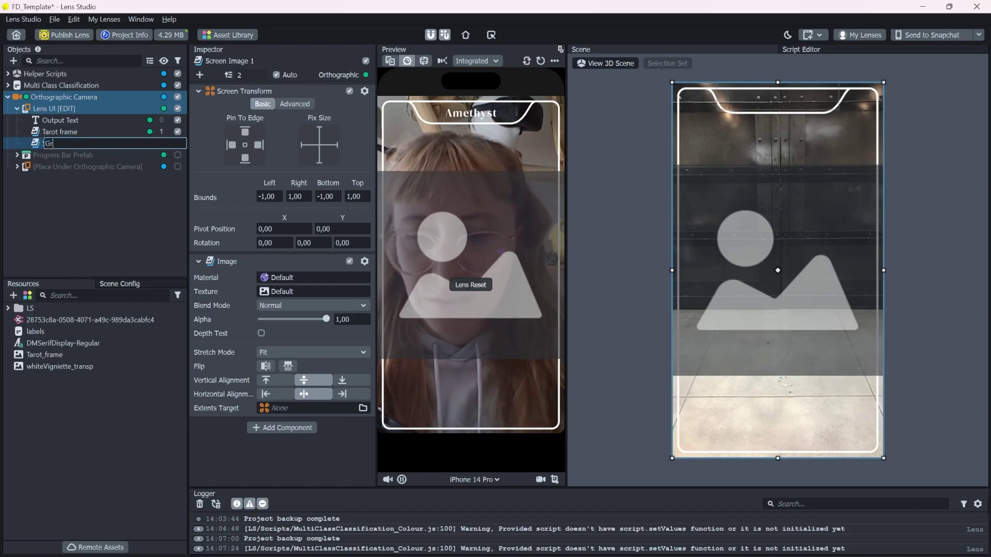
pyautogui.write('Gradient')
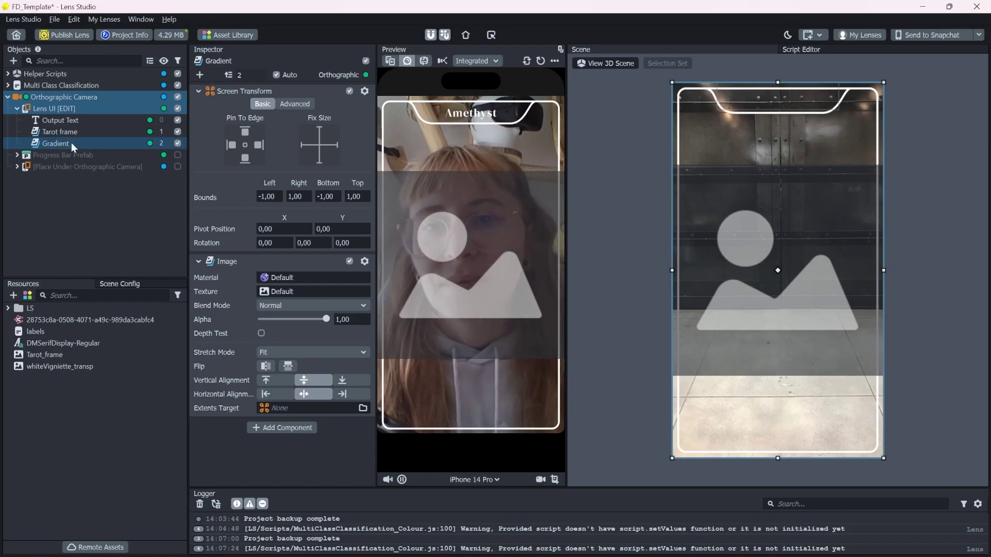
pyautogui.press('Return')
pyautogui.moveTo(61, 366); pyautogui.dragTo(274, 339)
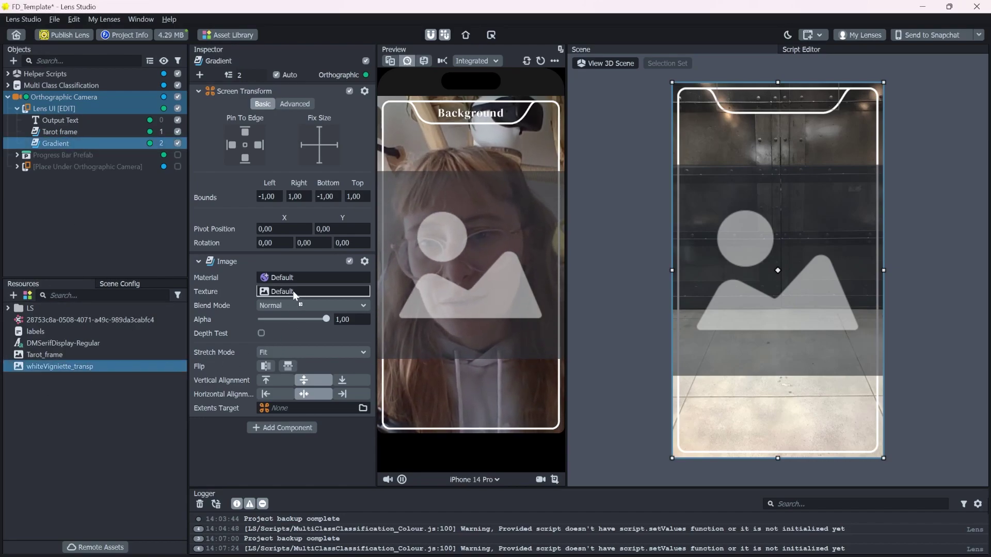
pyautogui.moveTo(293, 290); pyautogui.dragTo(293, 290)
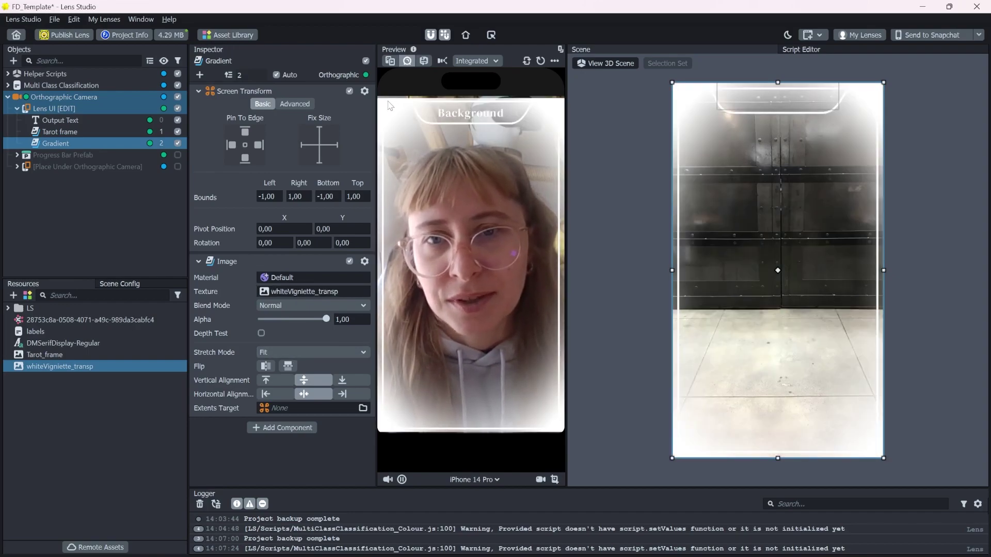
pyautogui.click(301, 352)
pyautogui.click(296, 370)
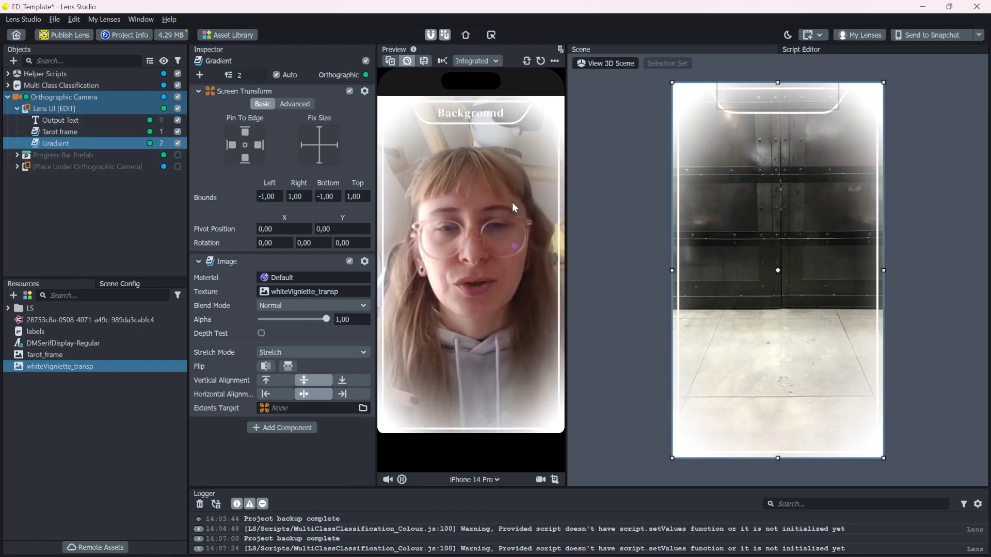
# Step: Add an Unlit material named Gradient with Base Texture enabled and set to whiteVignette_transp
pyautogui.click(92, 426)
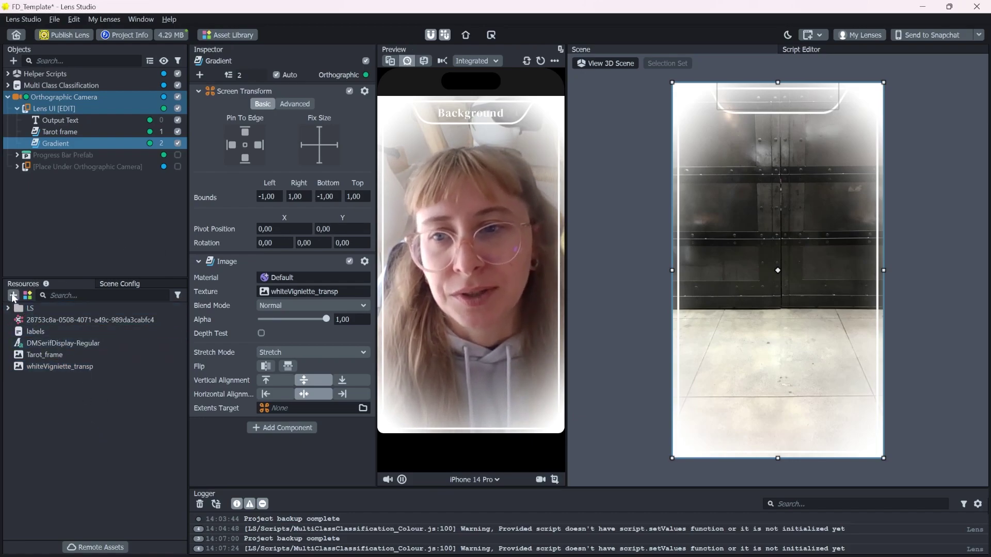
pyautogui.click(14, 296)
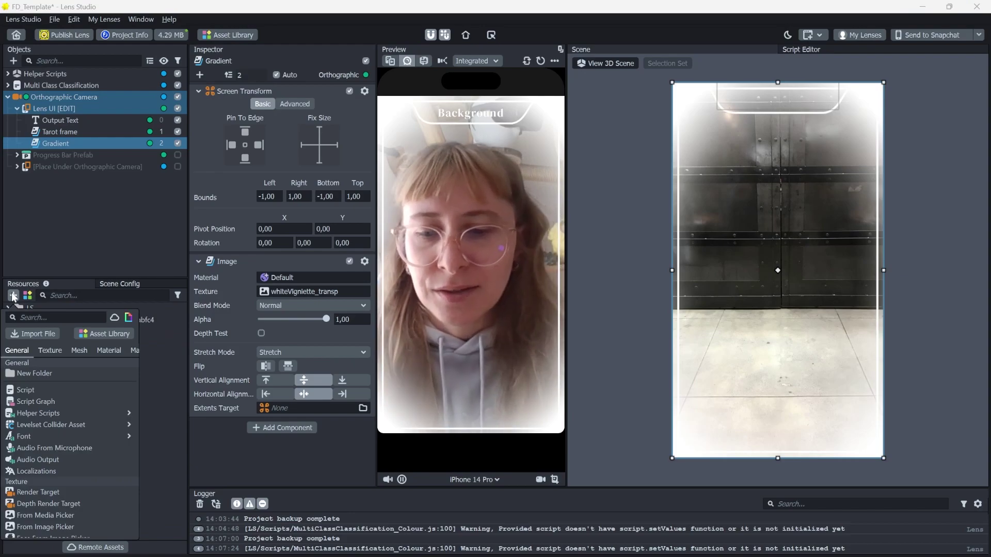
pyautogui.write('m')
pyautogui.press('BackSpace')
pyautogui.write('unlit')
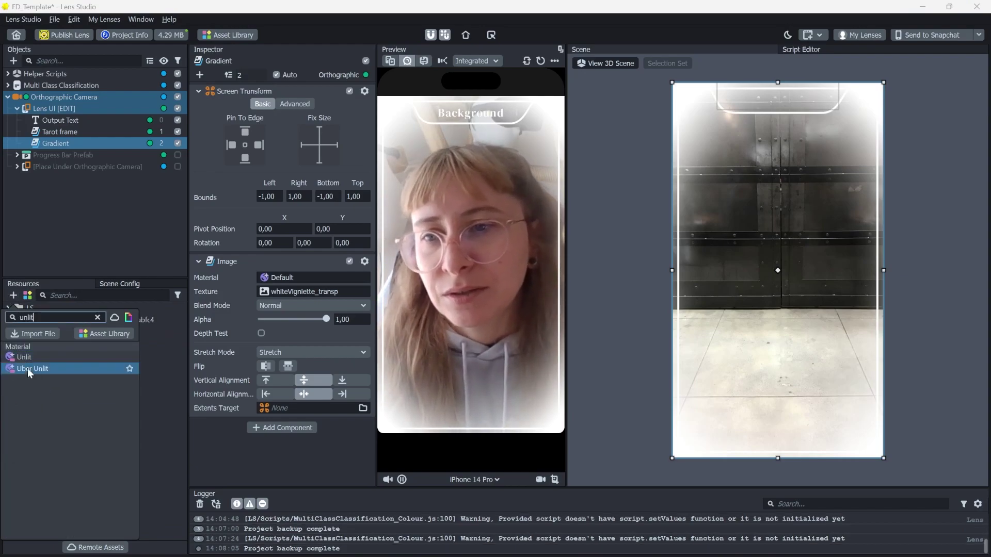
pyautogui.click(25, 355)
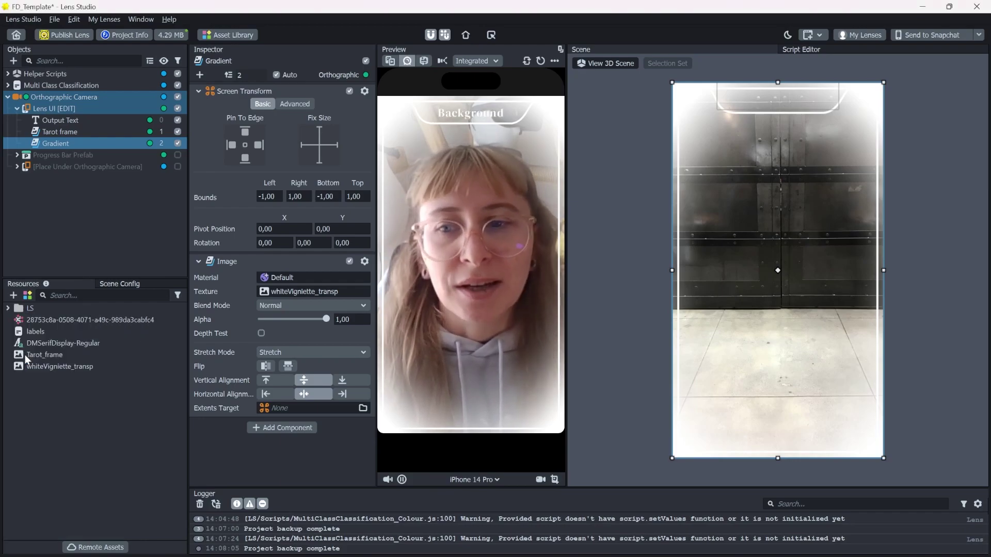
pyautogui.click(38, 378)
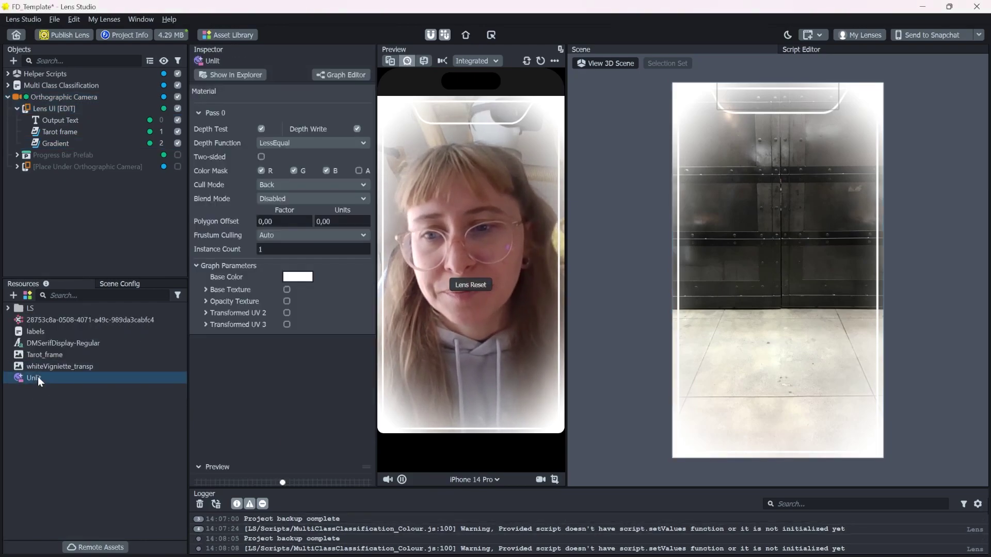
pyautogui.click(38, 380)
pyautogui.write('Gradient')
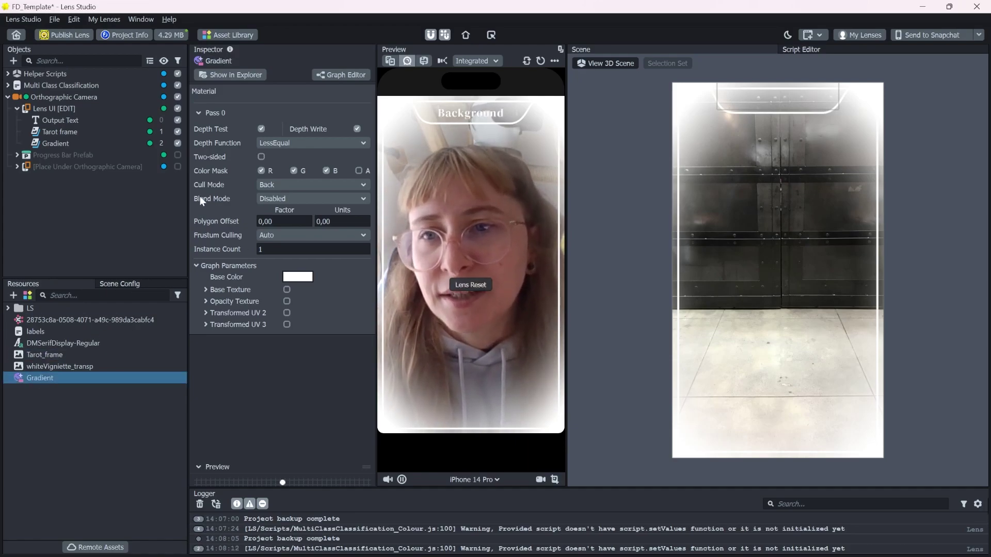
pyautogui.click(287, 290)
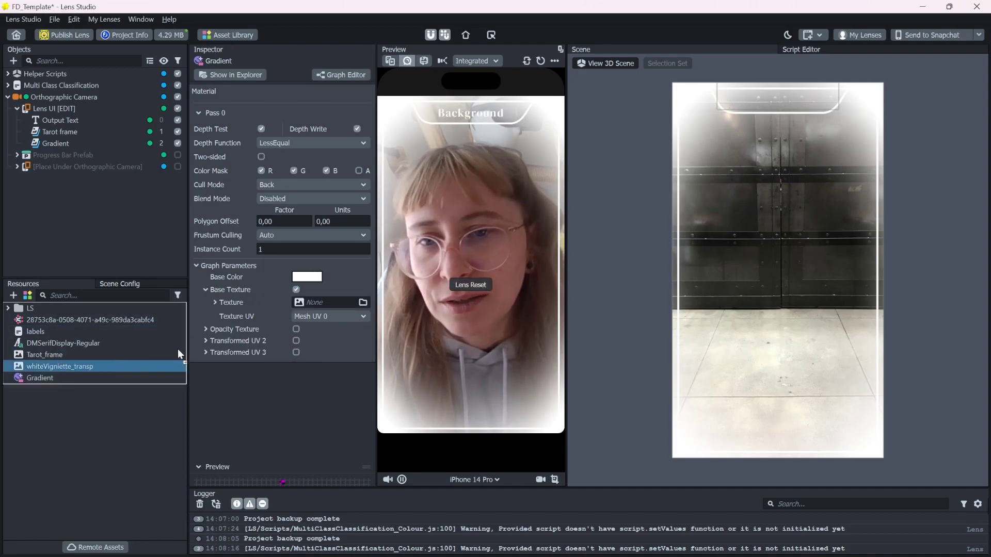
pyautogui.moveTo(309, 302); pyautogui.dragTo(308, 303)
# Step: Assign the Gradient material to the Gradient image and set the material's Blend Mode to Normal
pyautogui.click(78, 144)
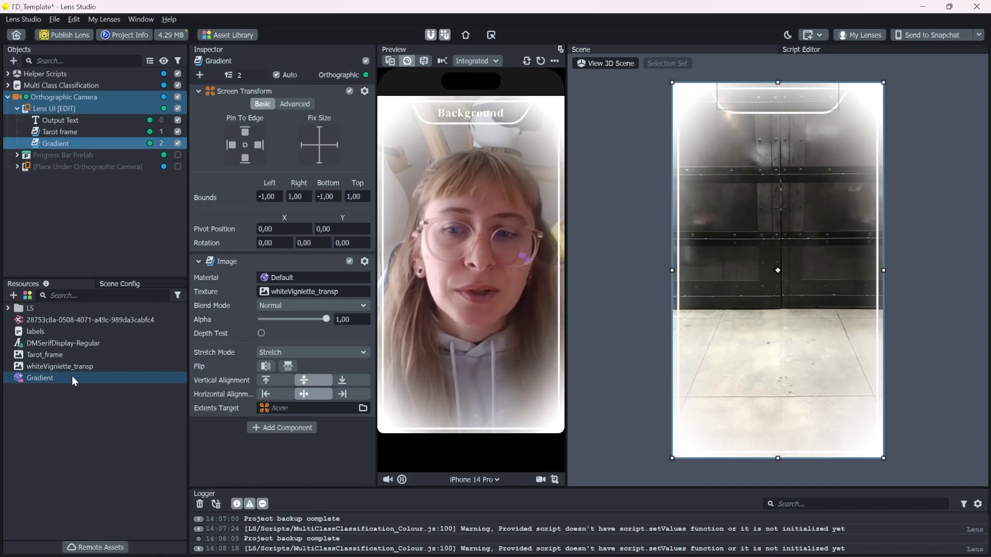
pyautogui.moveTo(72, 376); pyautogui.dragTo(287, 276)
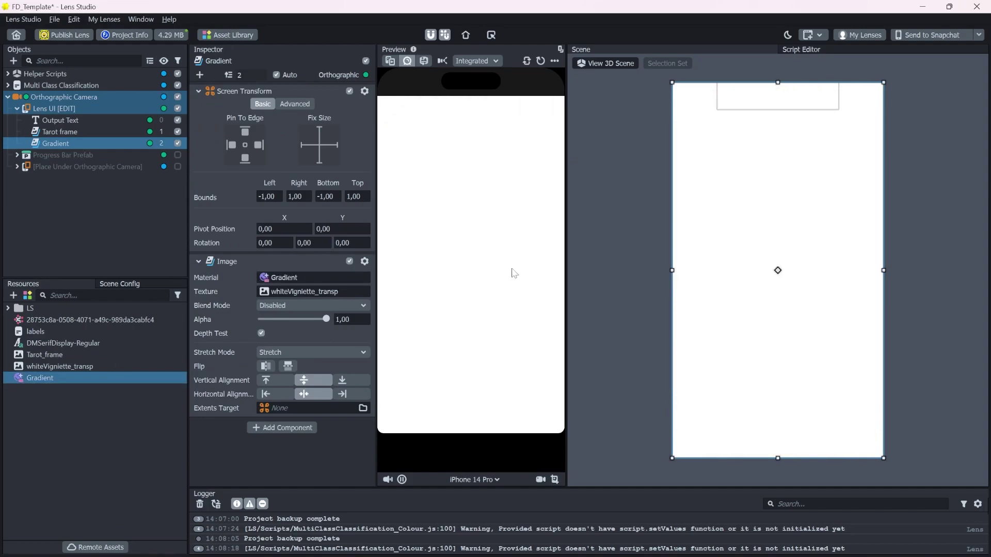
pyautogui.click(288, 306)
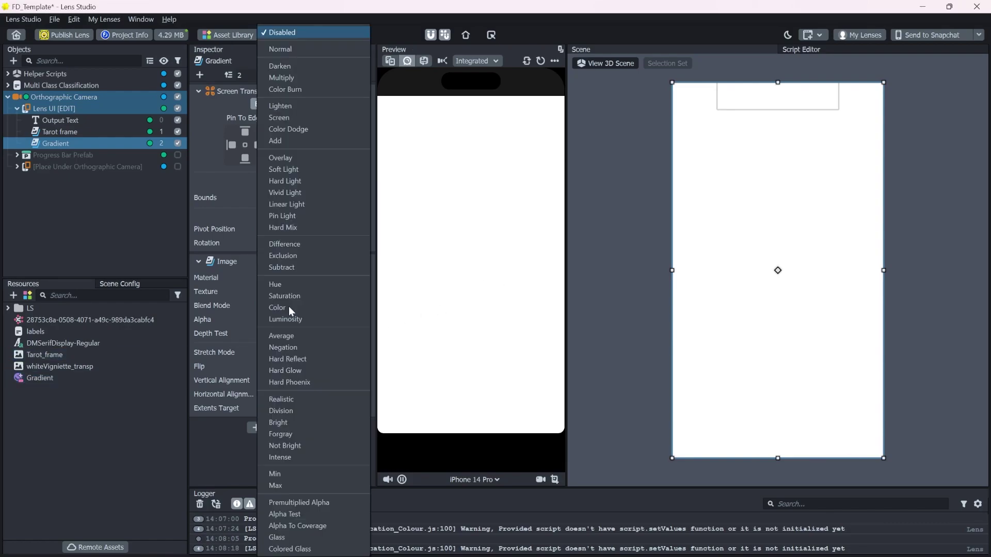
pyautogui.click(286, 32)
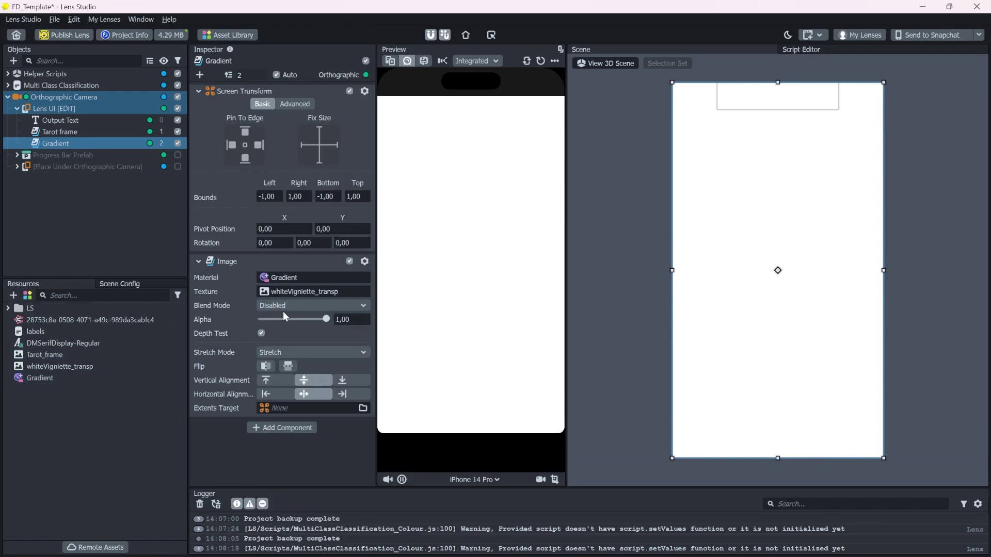
pyautogui.click(57, 376)
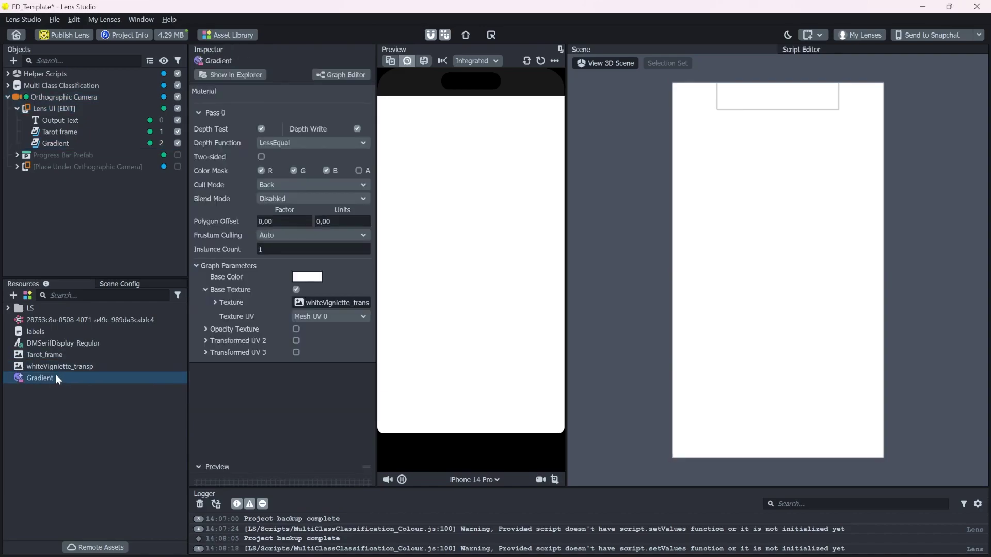
pyautogui.click(287, 199)
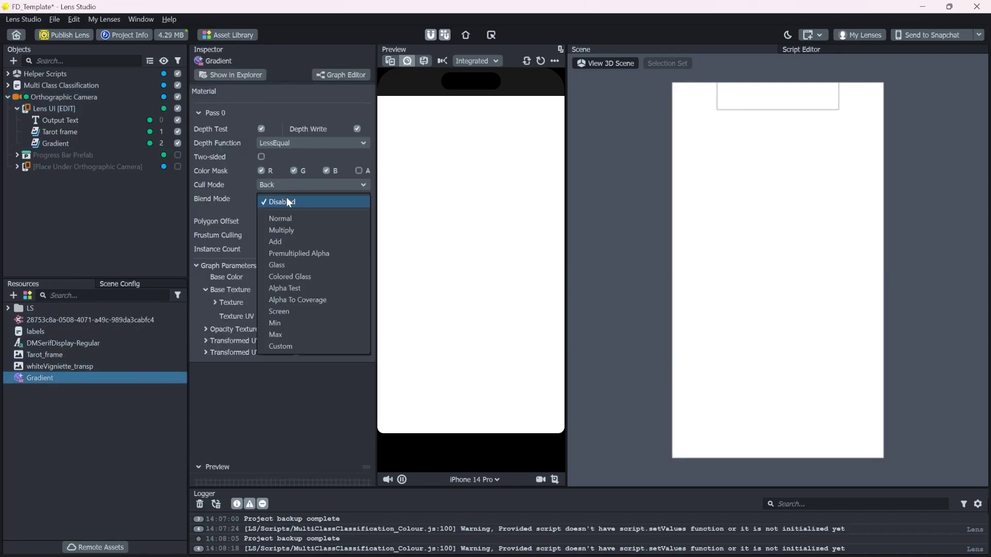
pyautogui.click(290, 219)
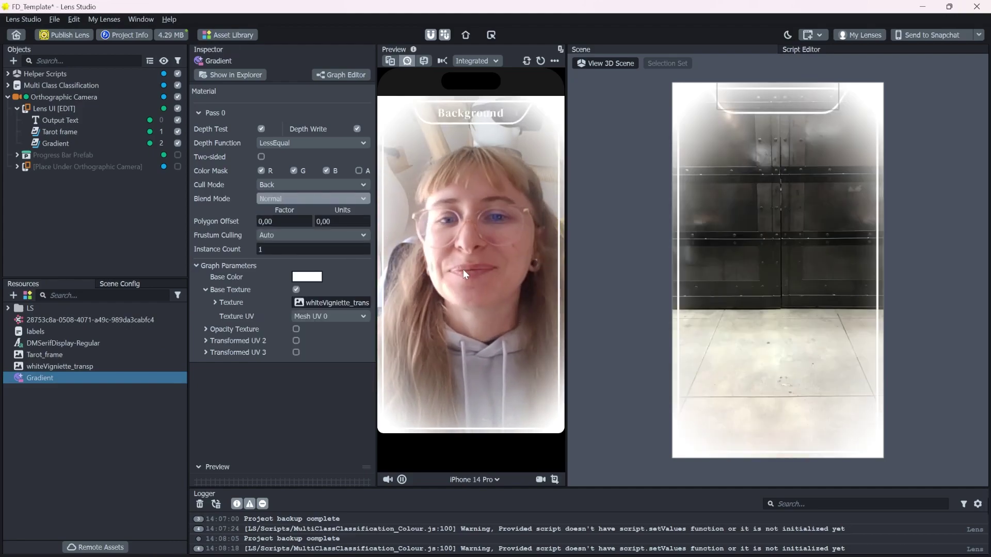
# Step: Try a dark purple base colour on the Gradient material
pyautogui.click(308, 278)
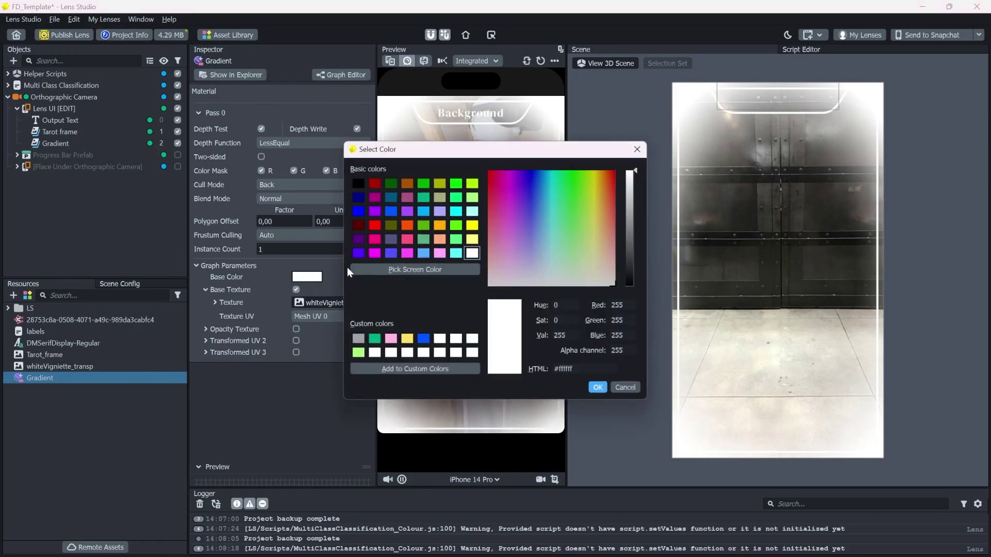
pyautogui.moveTo(467, 154); pyautogui.dragTo(733, 190)
pyautogui.moveTo(789, 229); pyautogui.dragTo(823, 223)
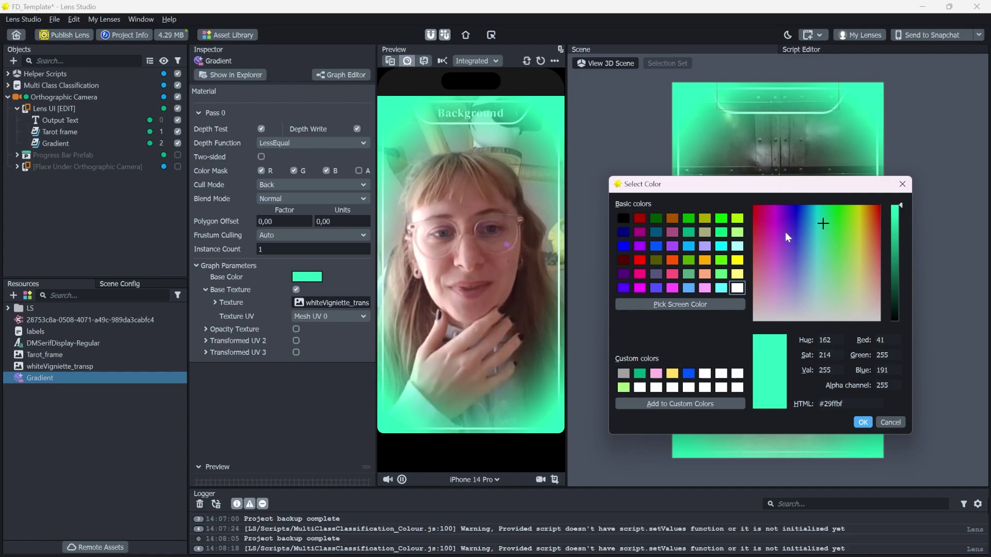
pyautogui.click(780, 214)
pyautogui.click(784, 215)
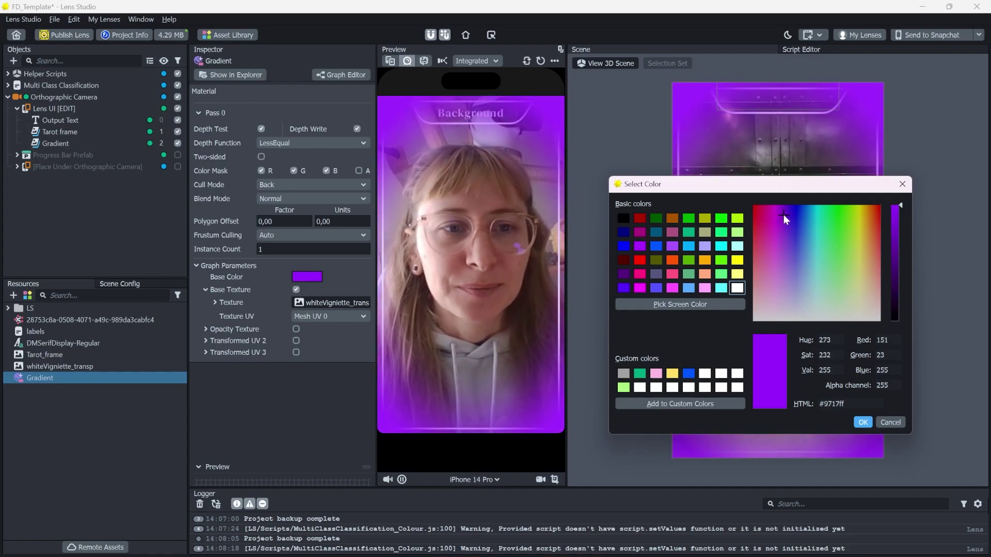
pyautogui.click(900, 217)
pyautogui.moveTo(900, 218); pyautogui.dragTo(880, 238)
pyautogui.click(863, 422)
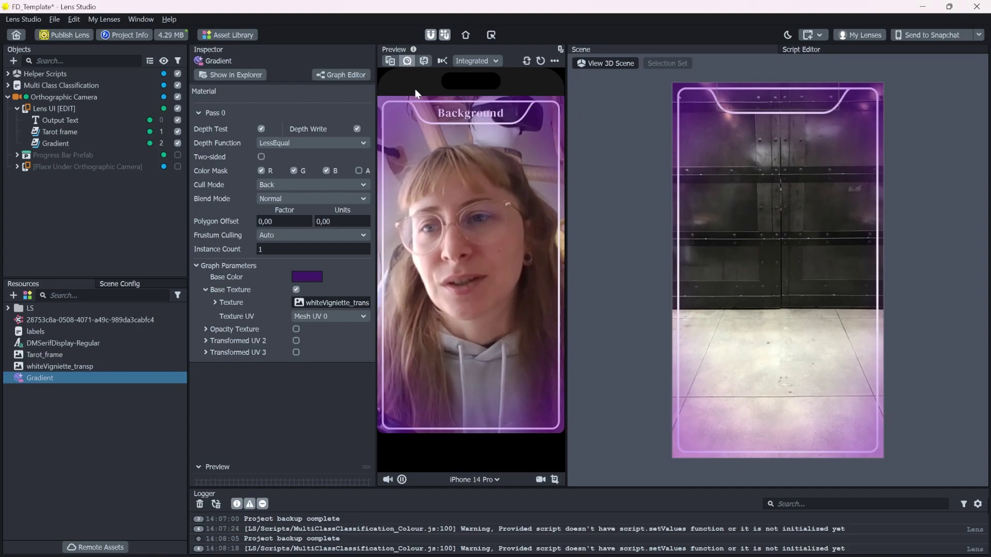
# Step: Move Gradient first under Lens UI and change the material's base colour to light grey #d1d1d1
pyautogui.moveTo(56, 141); pyautogui.dragTo(63, 115)
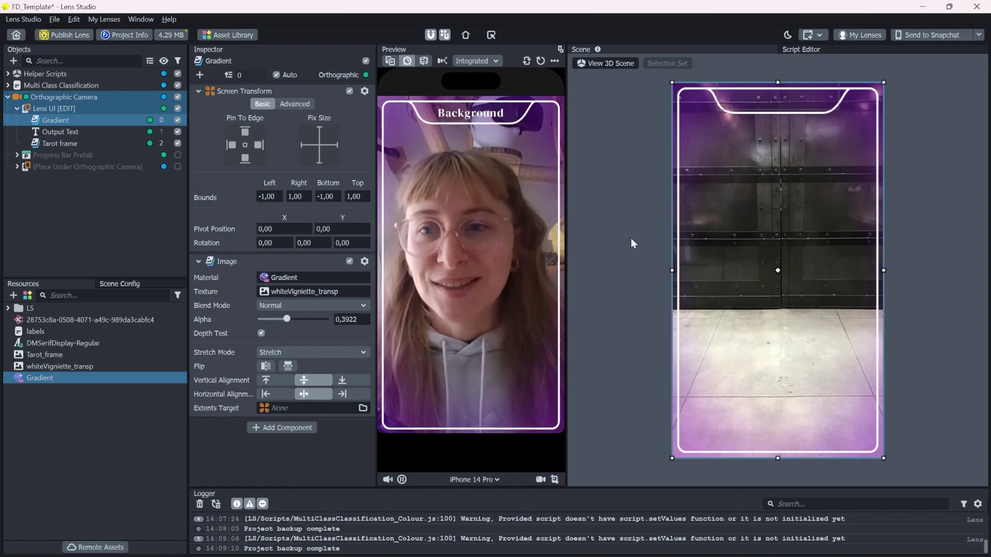
pyautogui.doubleClick(318, 278)
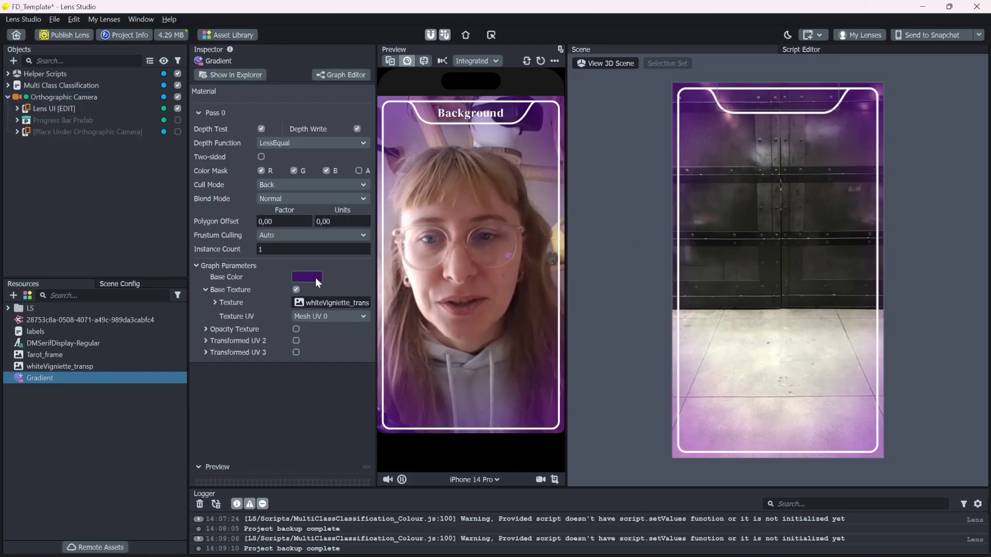
pyautogui.click(315, 278)
pyautogui.click(489, 284)
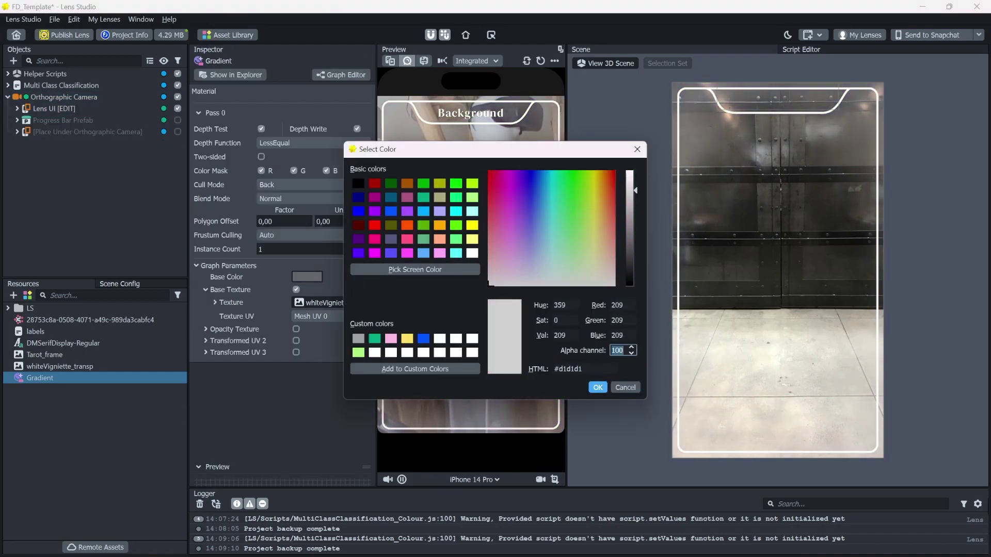
pyautogui.click(597, 387)
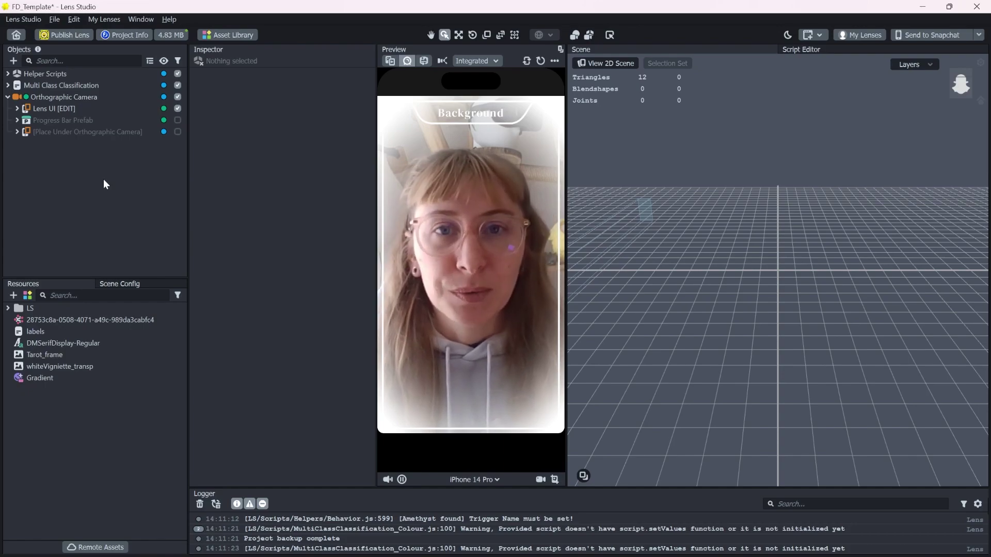
# Step: Toggle Use Behavior off and back on for the Multi Class Classification object
pyautogui.click(80, 90)
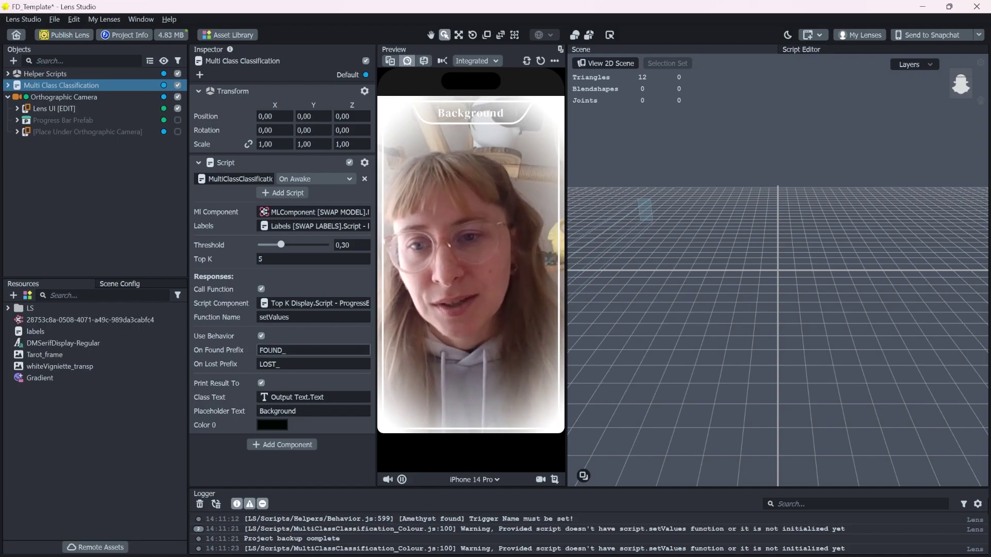
pyautogui.click(262, 336)
pyautogui.click(262, 336)
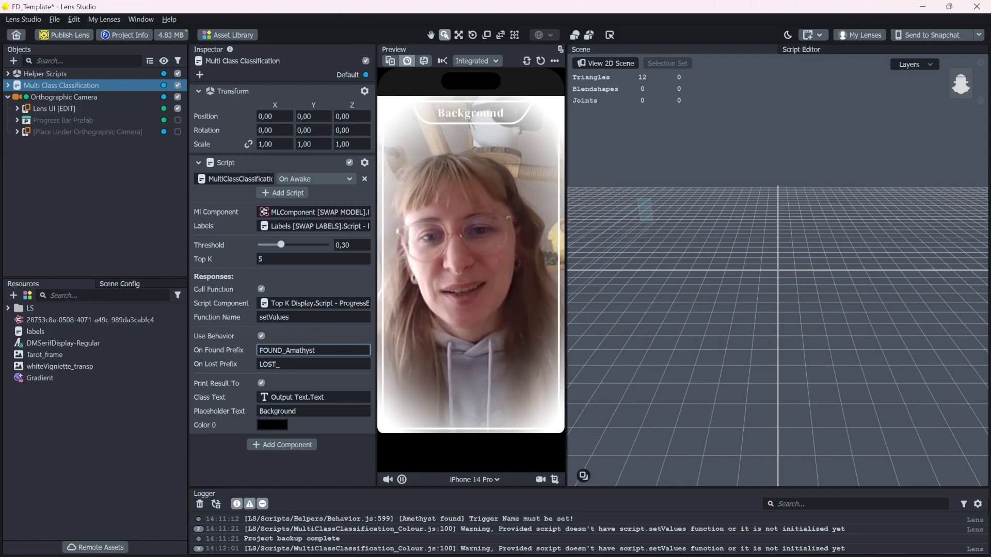
# Step: Open the labels script in the editor and pick out the ClearQuartz and Amethyst label names
pyautogui.click(134, 331)
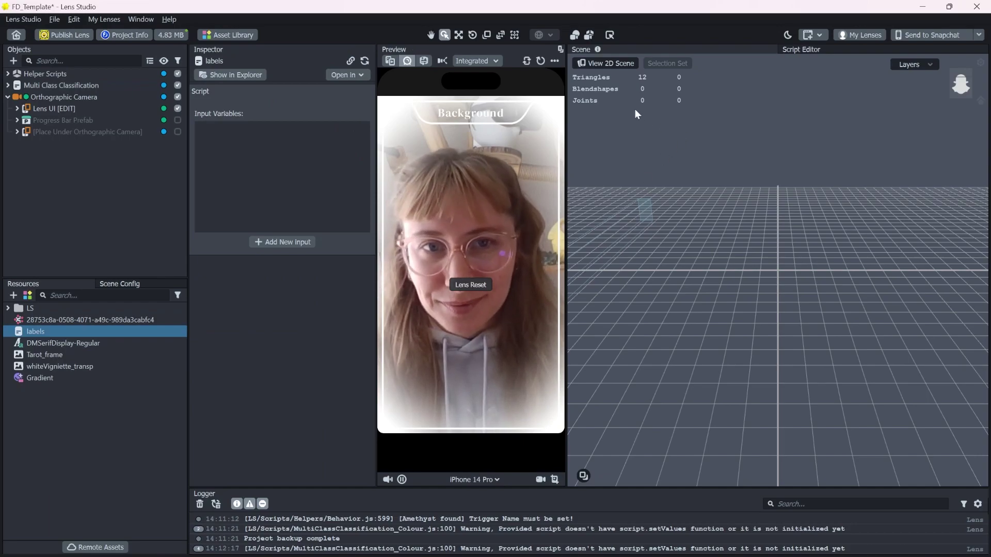
pyautogui.click(817, 51)
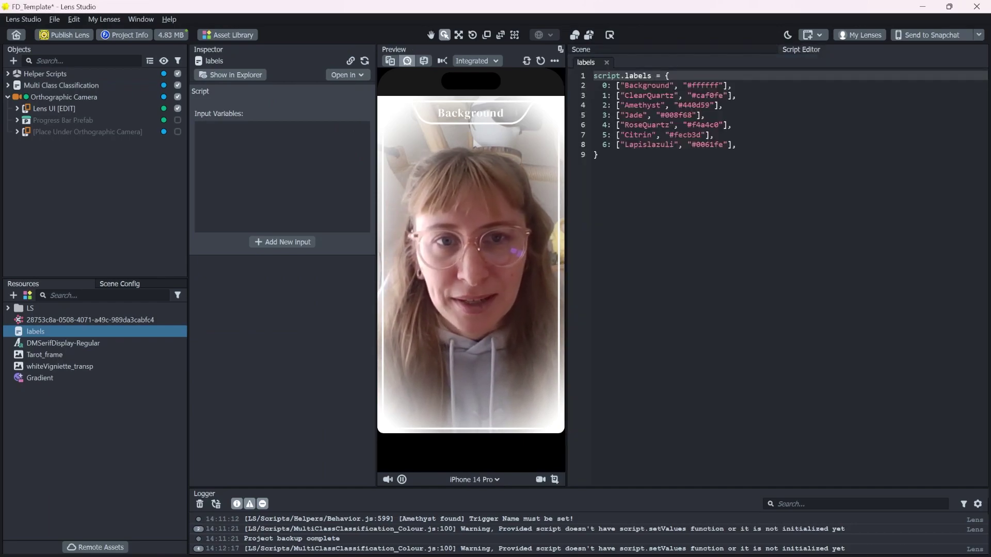
pyautogui.doubleClick(671, 95)
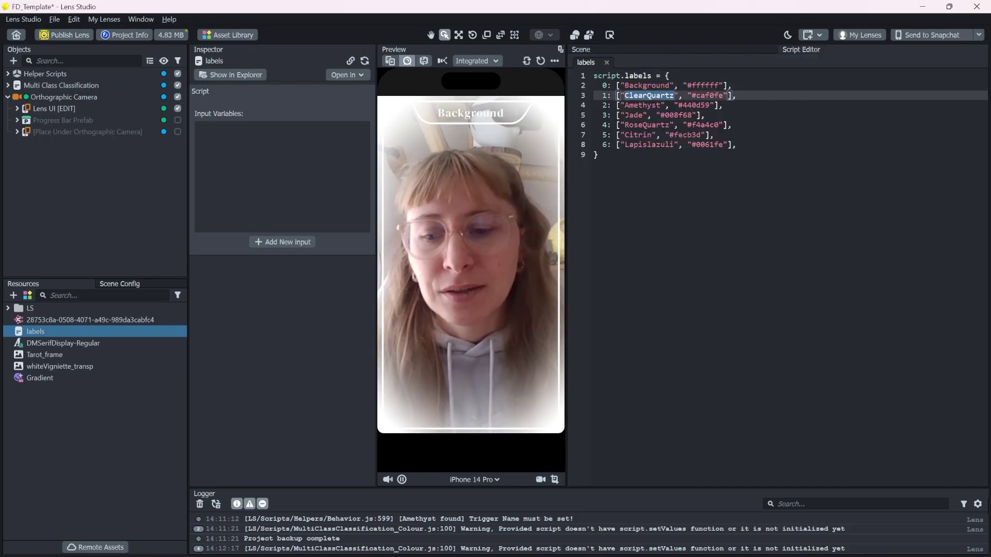
pyautogui.doubleClick(643, 105)
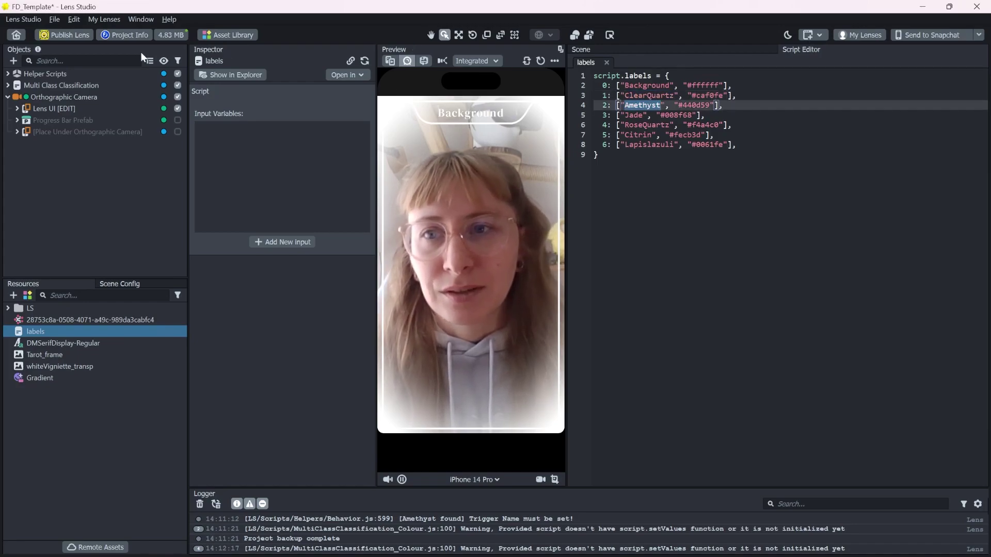
# Step: Delete the stone name so the classifier's On Found Prefix reads just 'FOUND_'
pyautogui.click(95, 85)
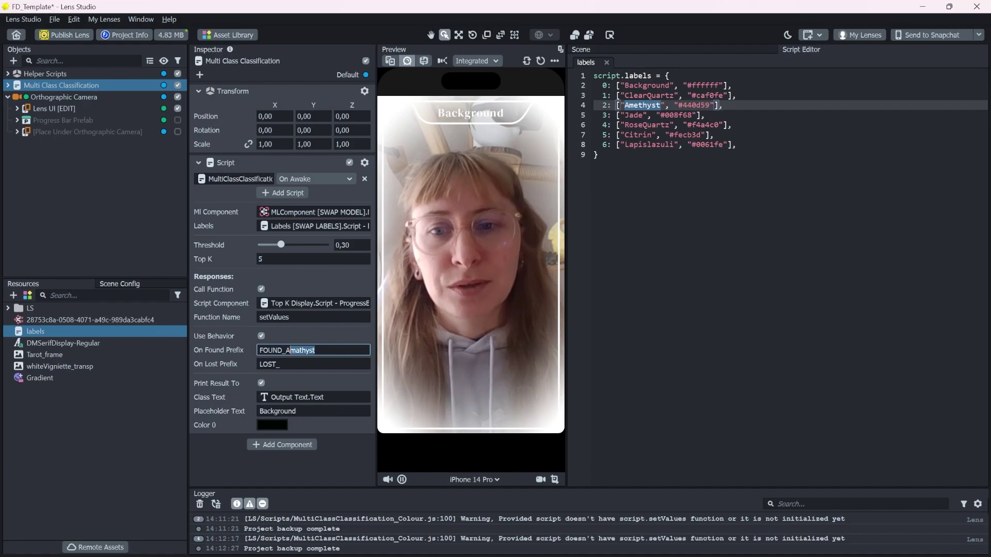
pyautogui.press('Return')
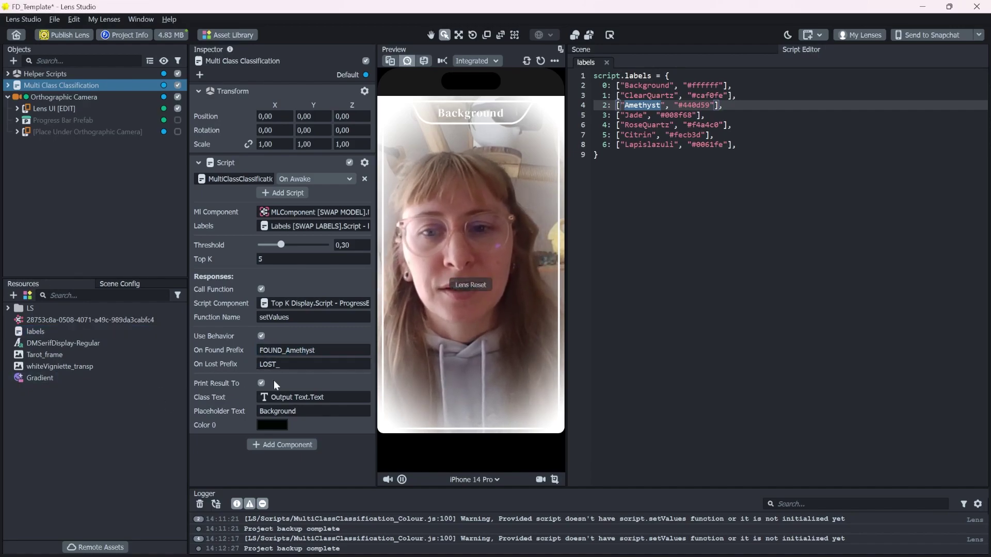
pyautogui.hotkey('shift', 'Left')
pyautogui.hotkey('shift', 'Left')
pyautogui.hotkey('shift', 'Left')
pyautogui.hotkey('shift', 'Left')
pyautogui.hotkey('shift', 'Left')
pyautogui.hotkey('shift', 'Left')
pyautogui.hotkey('shift', 'Left')
pyautogui.hotkey('shift', 'Left')
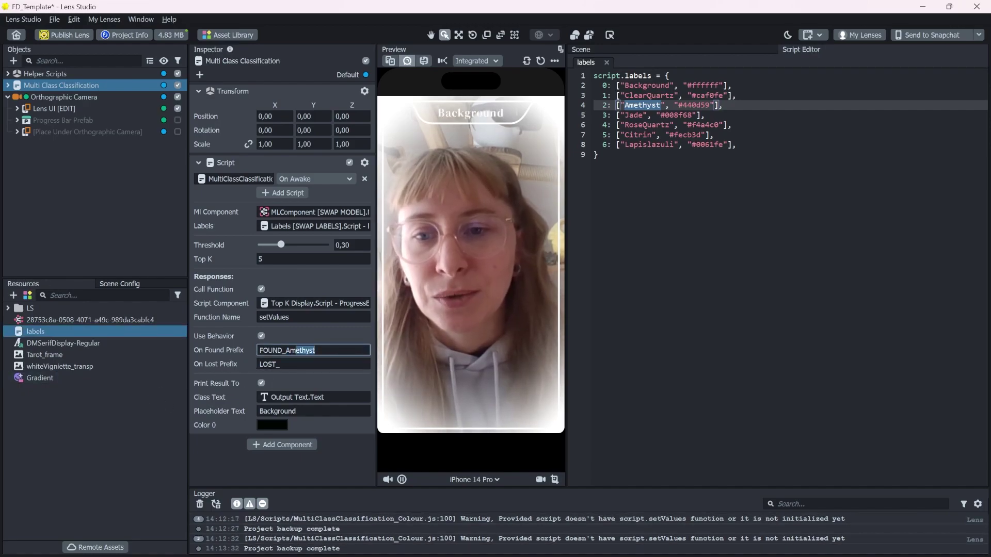
pyautogui.press('BackSpace')
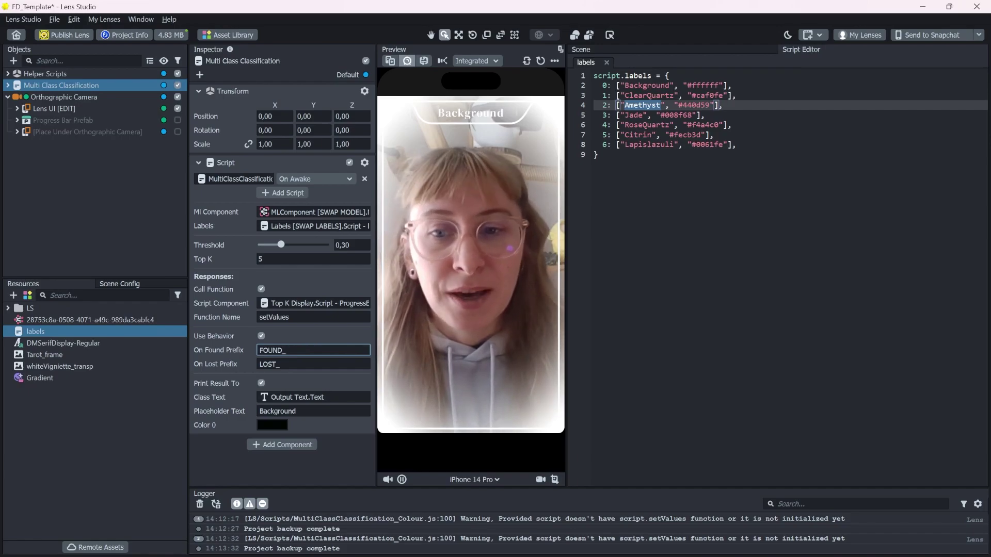
# Step: Create a new empty scene object named Amethyst
pyautogui.click(60, 184)
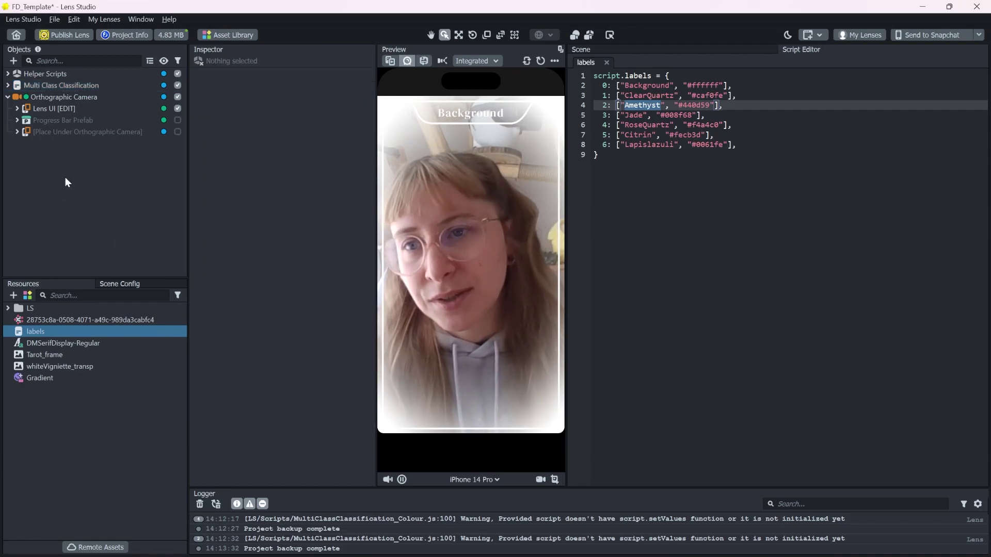
pyautogui.rightClick(65, 177)
pyautogui.click(95, 186)
pyautogui.doubleClick(50, 147)
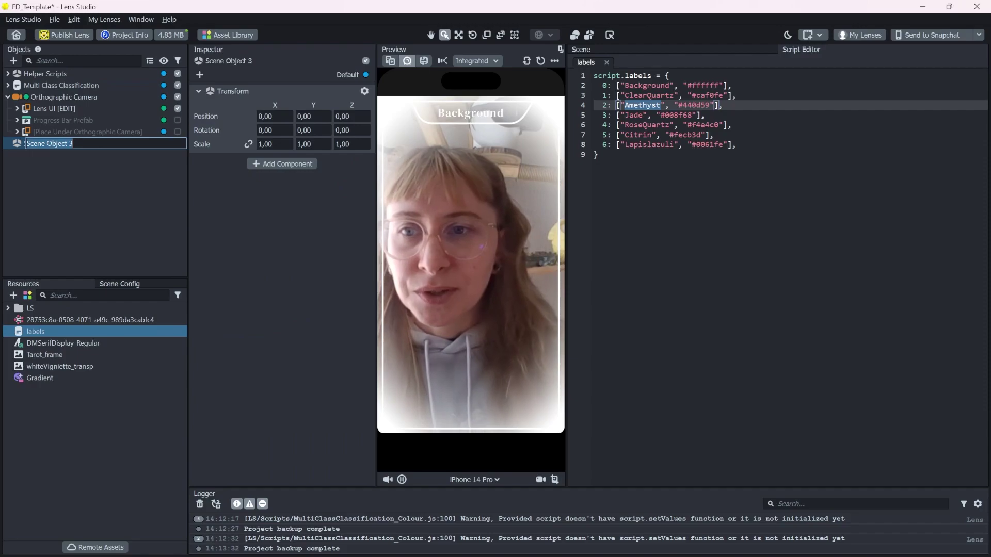
pyautogui.write('Amethyst')
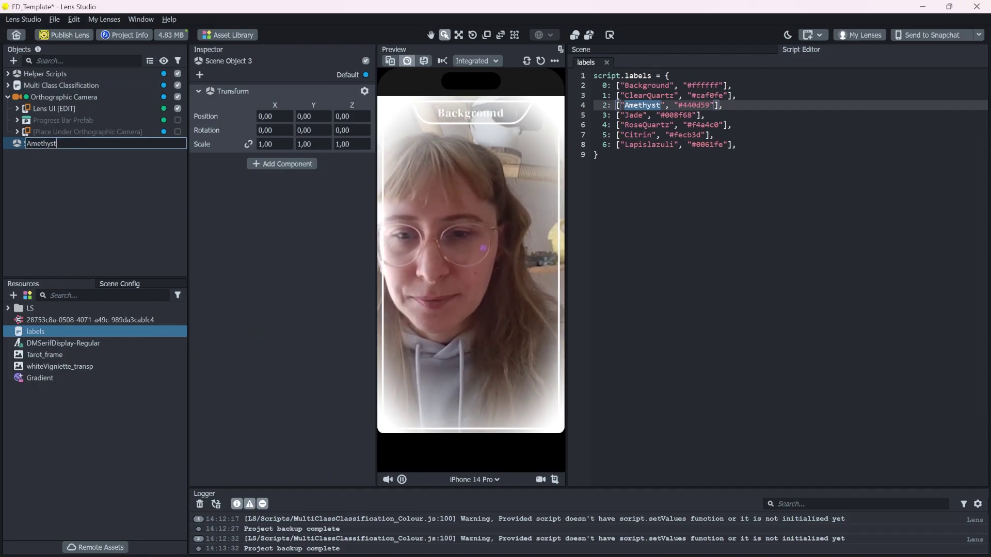
pyautogui.press('Return')
# Step: Give Amethyst a Script component that runs the Behavior script
pyautogui.click(282, 164)
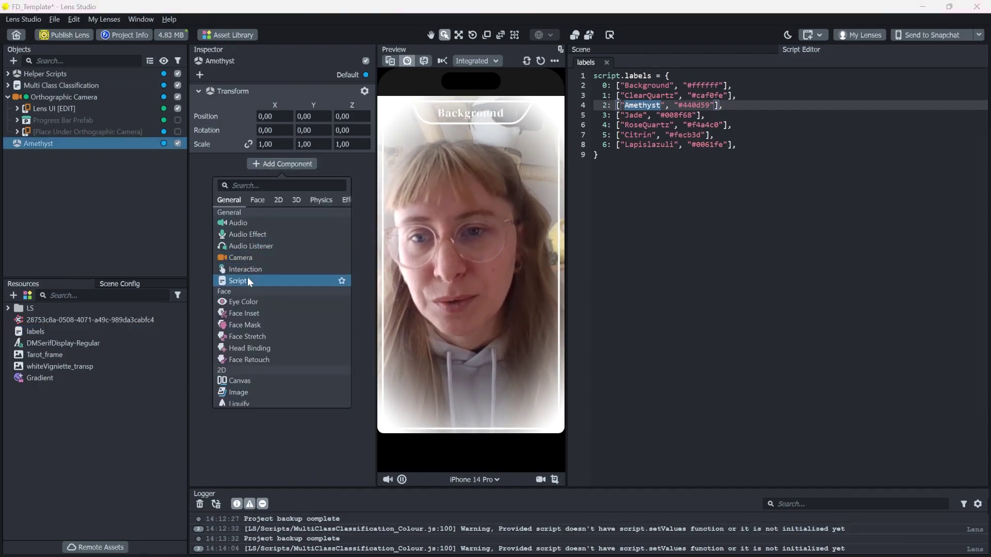
pyautogui.click(336, 281)
pyautogui.click(284, 179)
pyautogui.write('beh')
pyautogui.click(470, 208)
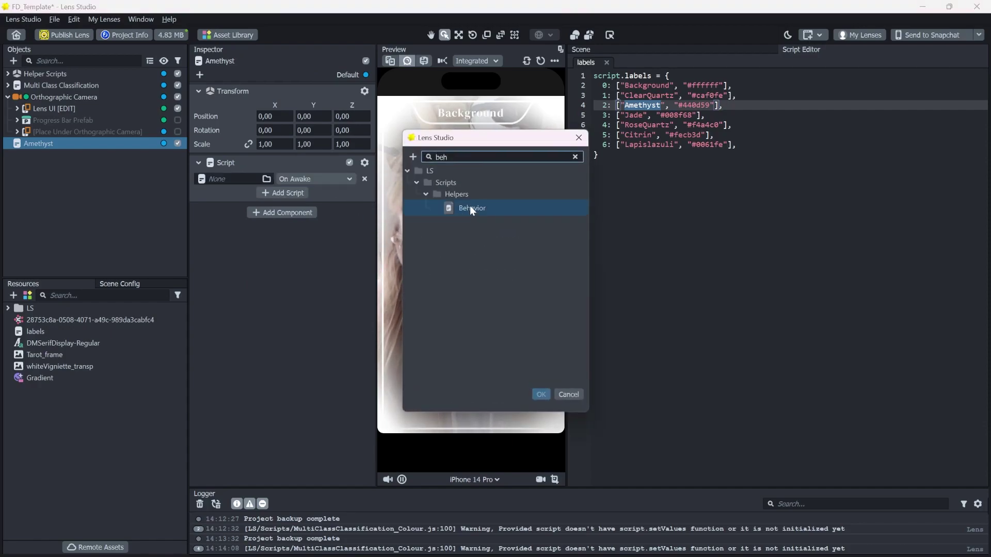
pyautogui.click(540, 394)
# Step: Add an object from one of the Add Object menu's submenus
pyautogui.click(13, 61)
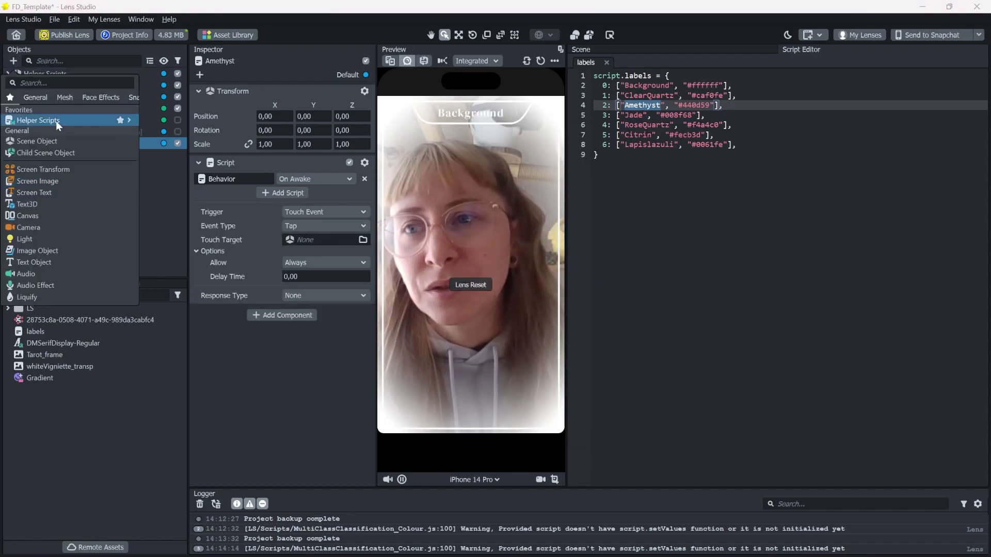
pyautogui.moveTo(91, 123)
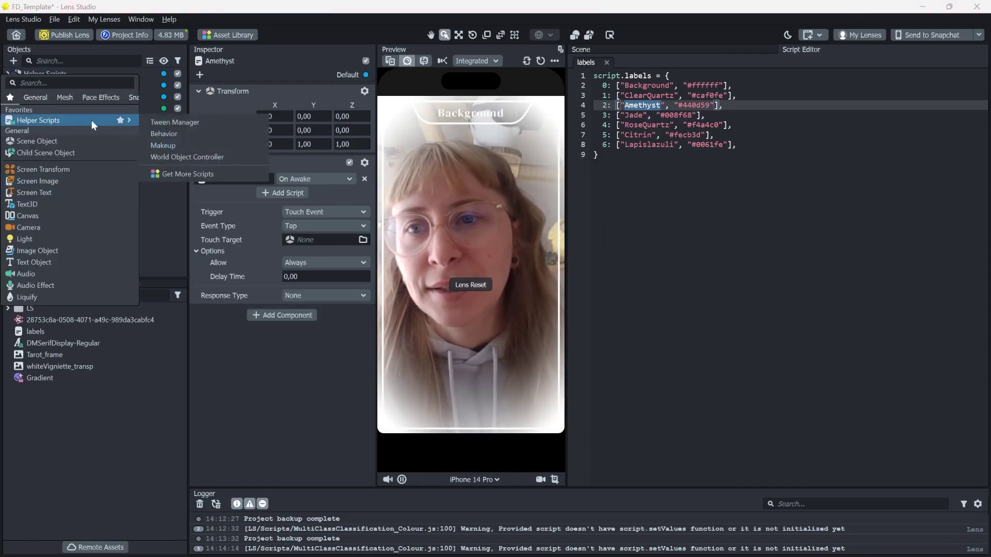
pyautogui.click(177, 137)
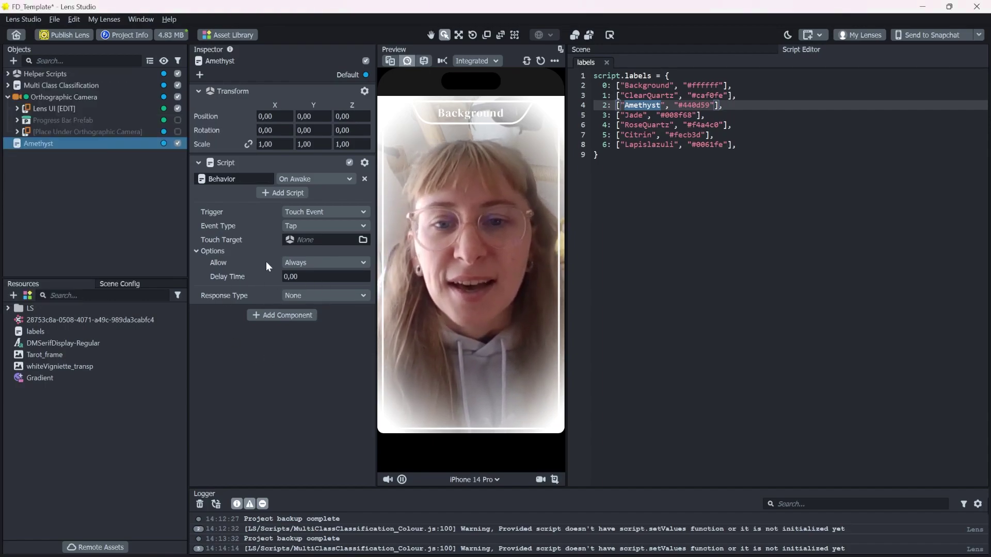
# Step: Make the Amethyst behavior fire On Custom Trigger named FOUND_Amethyst
pyautogui.click(304, 212)
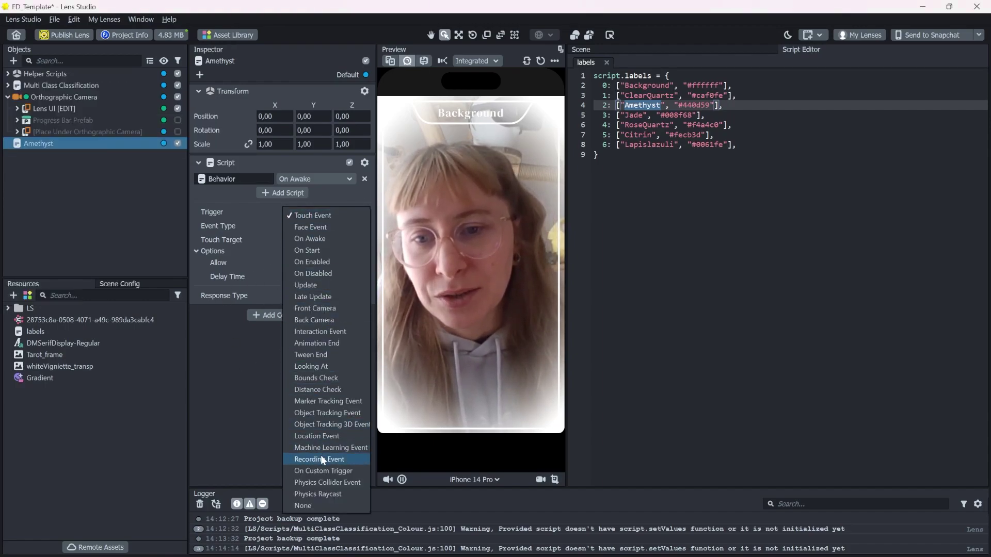
pyautogui.click(322, 469)
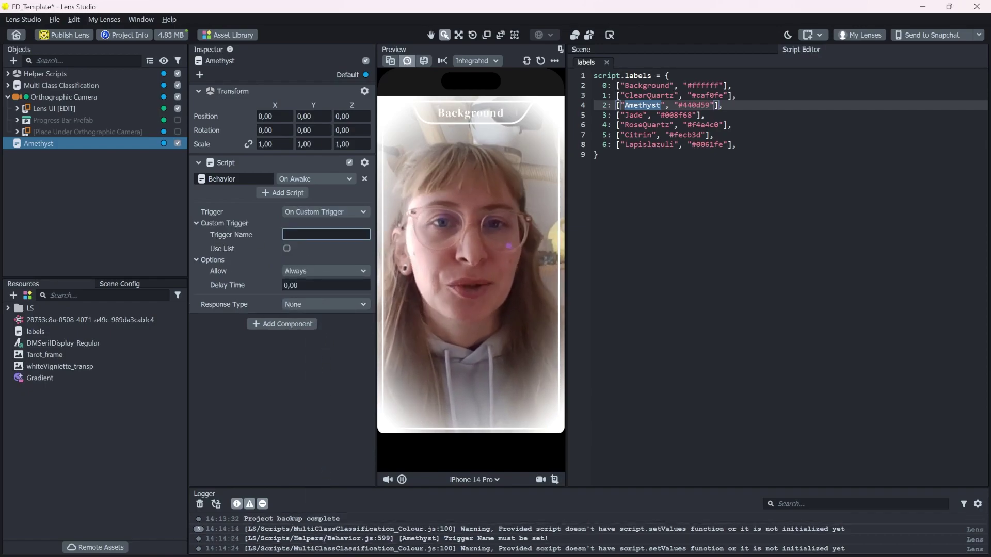
pyautogui.click(62, 86)
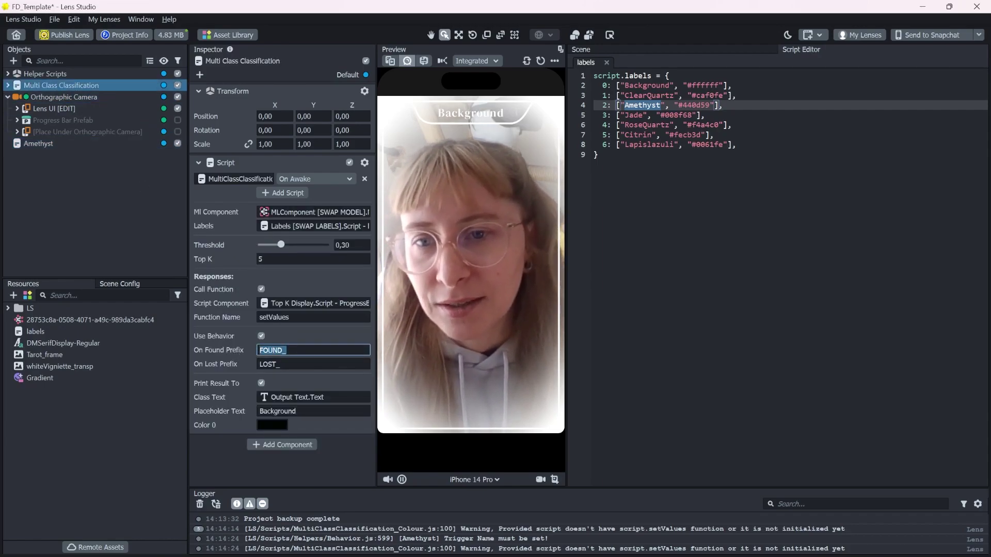
pyautogui.click(310, 235)
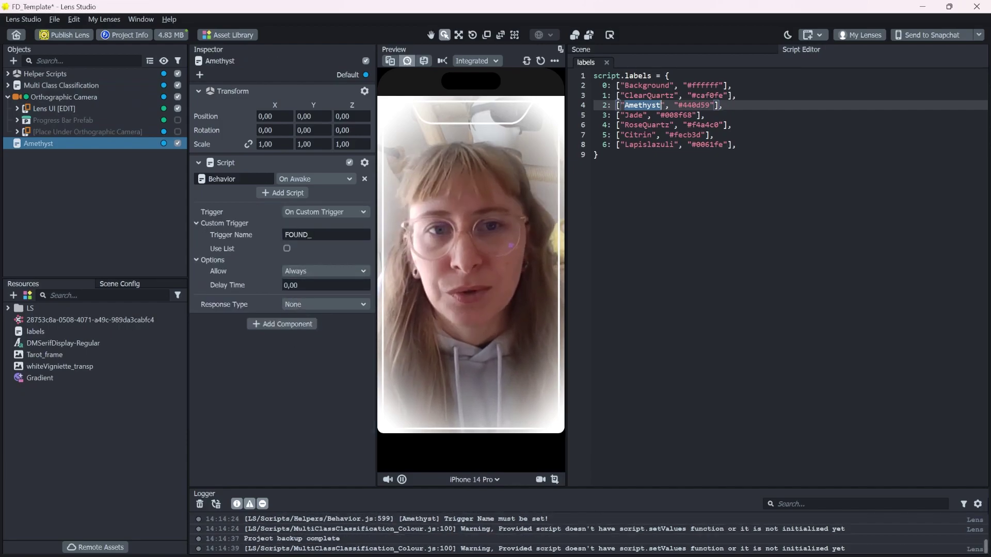
pyautogui.write('FOUND_Amethyst')
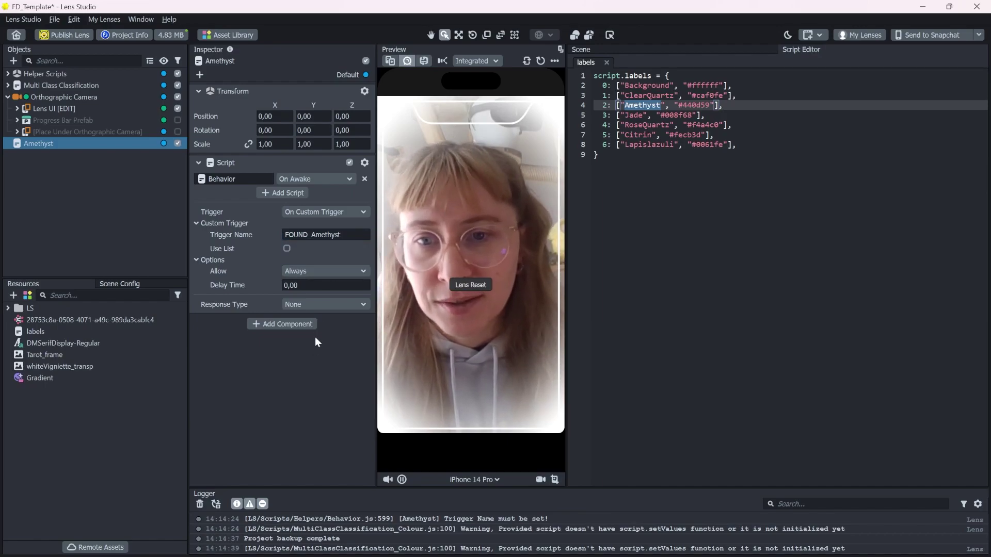
# Step: Set the response to Print Message 'AMETHYST found :)', then clear the Logger and check the entry
pyautogui.click(316, 304)
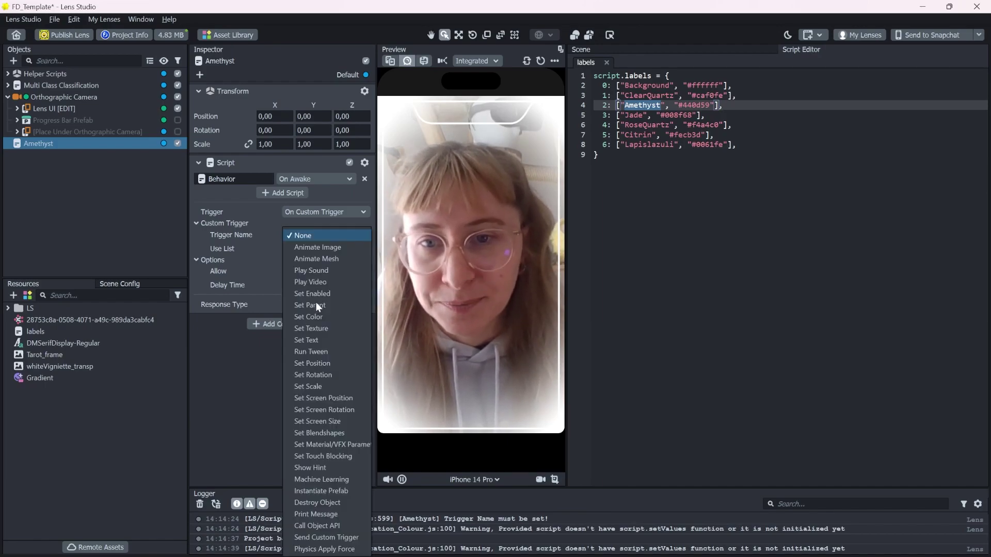
pyautogui.click(329, 514)
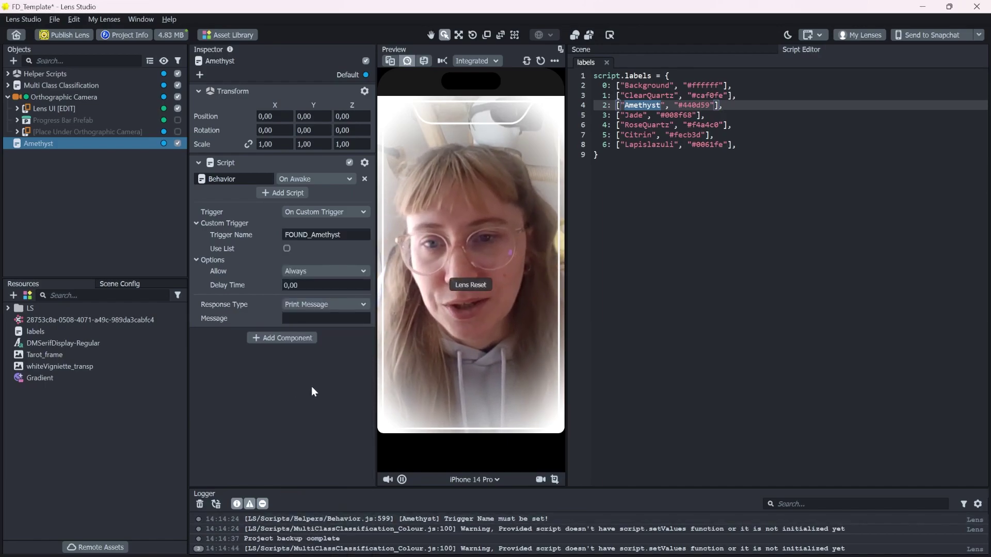
pyautogui.click(319, 319)
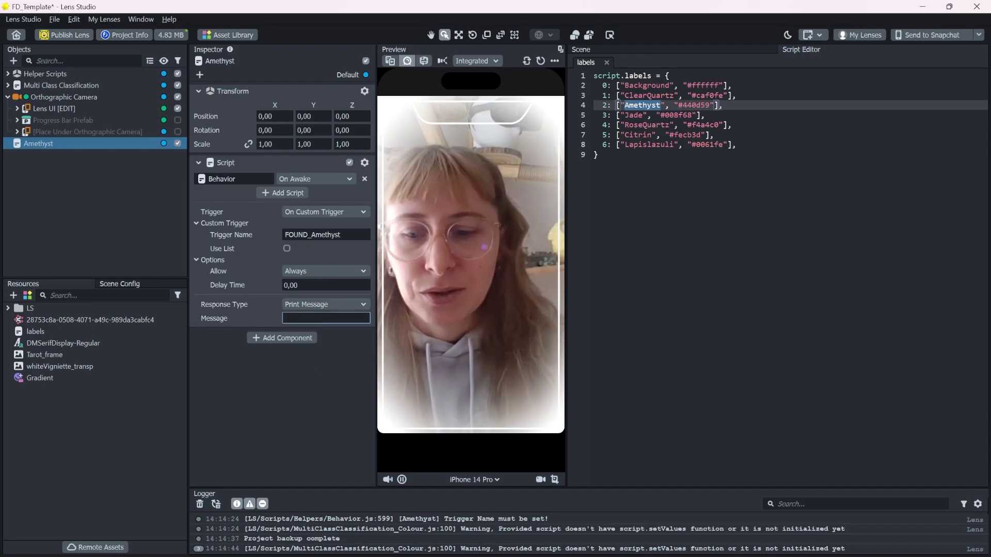
pyautogui.write('AMETHYST found :)')
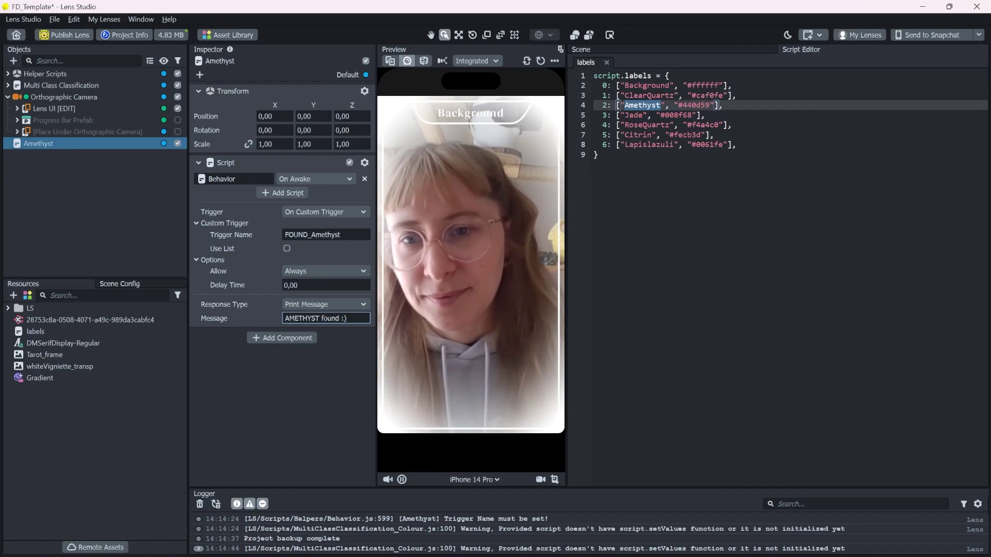
pyautogui.press('Return')
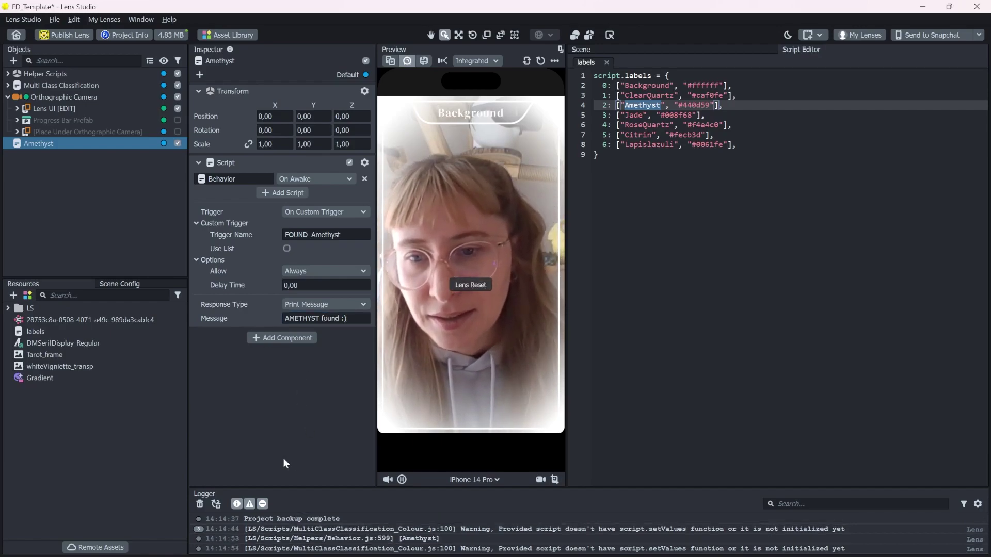
pyautogui.click(200, 505)
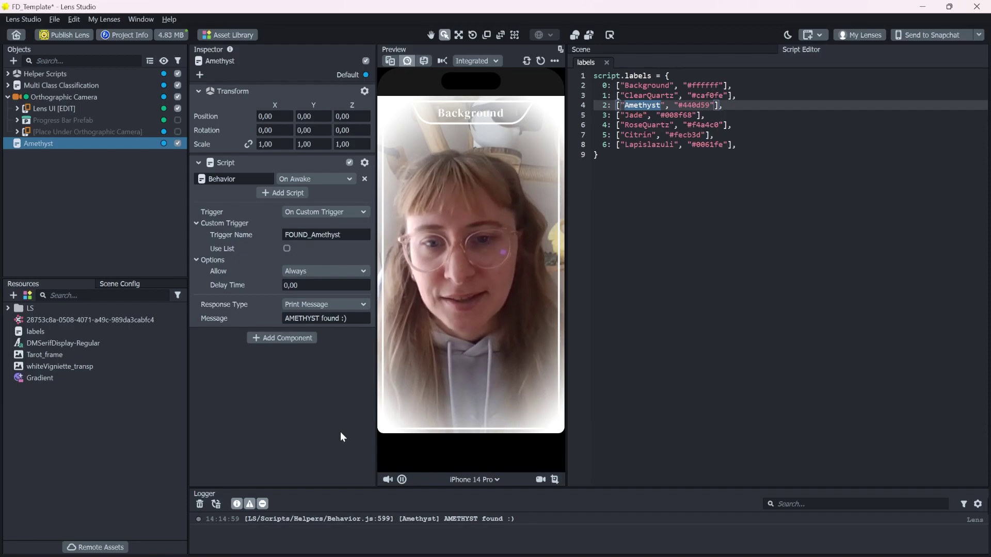
pyautogui.click(517, 517)
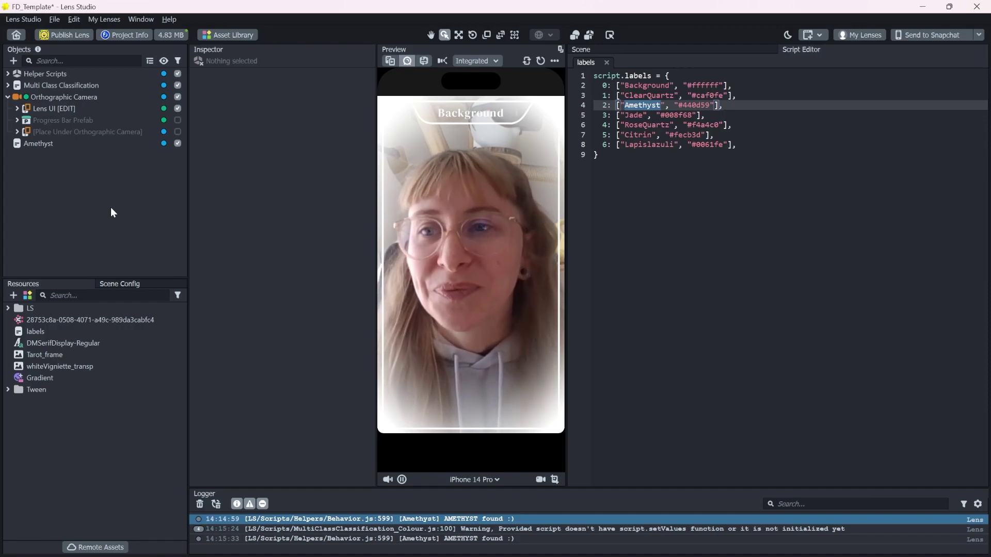
# Step: Add a Tween Manager from Helper Scripts to the scene
pyautogui.click(14, 62)
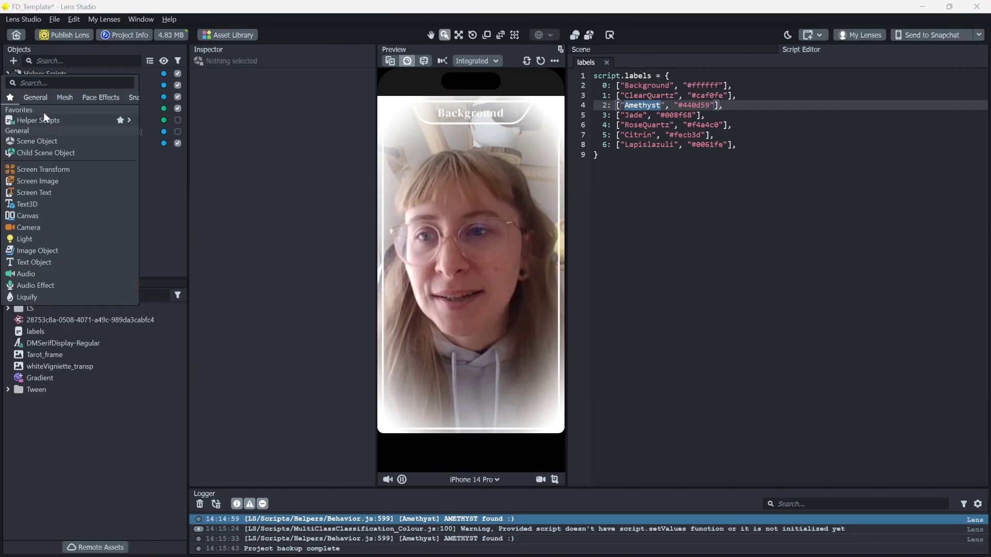
pyautogui.moveTo(54, 120)
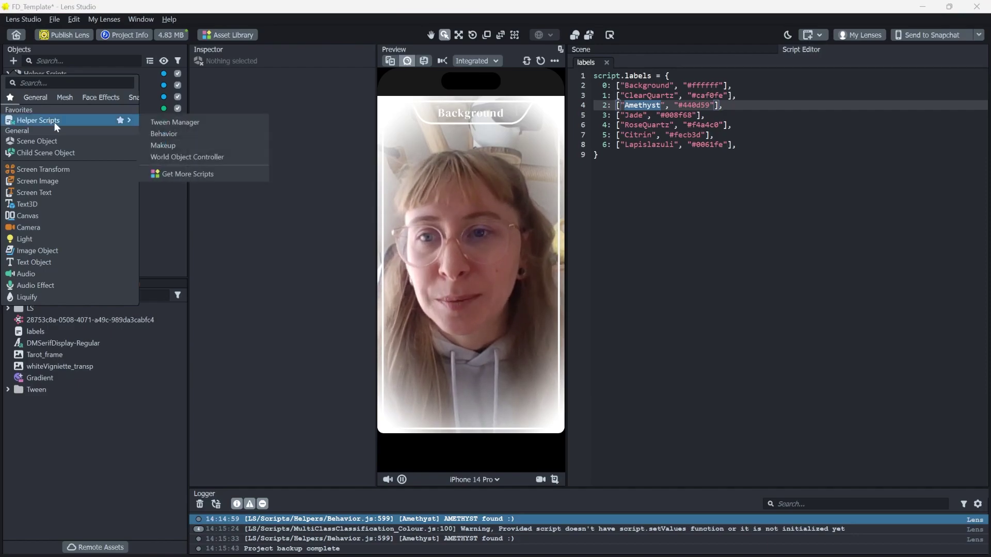
pyautogui.click(190, 122)
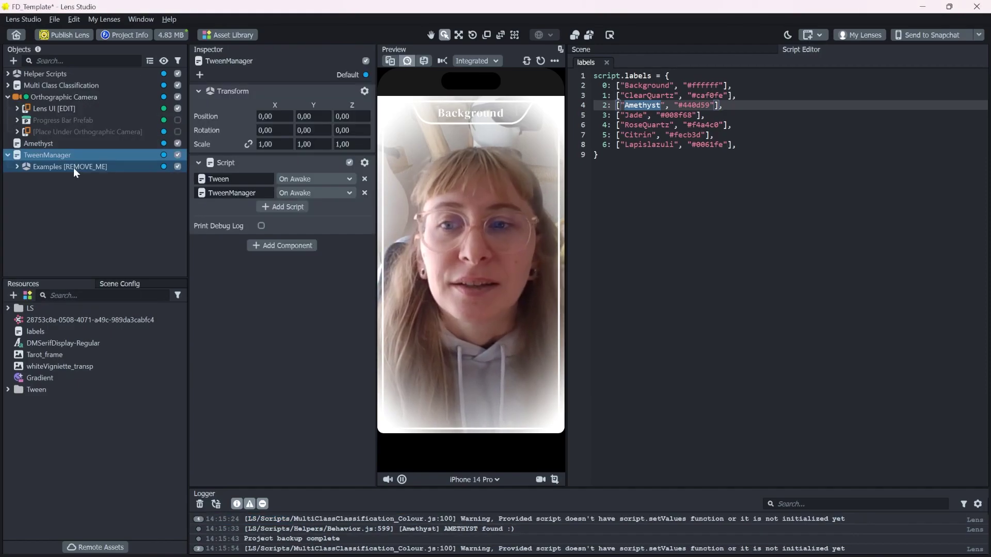
# Step: Delete the Examples [REMOVE_ME] child and move TweenManager to the top of the Objects list
pyautogui.click(74, 168)
pyautogui.rightClick(76, 169)
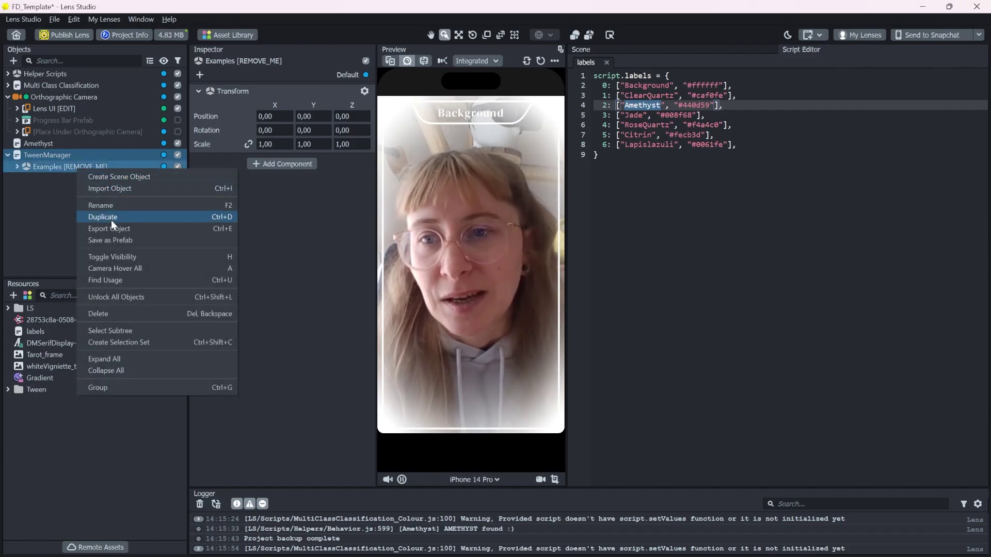
pyautogui.click(110, 314)
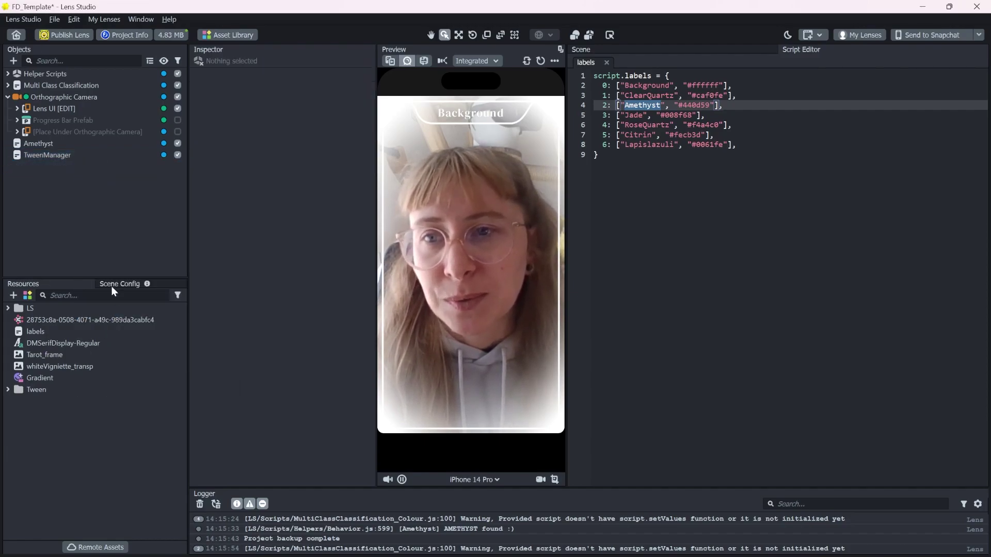
pyautogui.click(50, 155)
pyautogui.moveTo(51, 69); pyautogui.dragTo(52, 69)
# Step: Switch the Amethyst behavior's Response Type to Run Tween
pyautogui.click(100, 219)
pyautogui.click(51, 155)
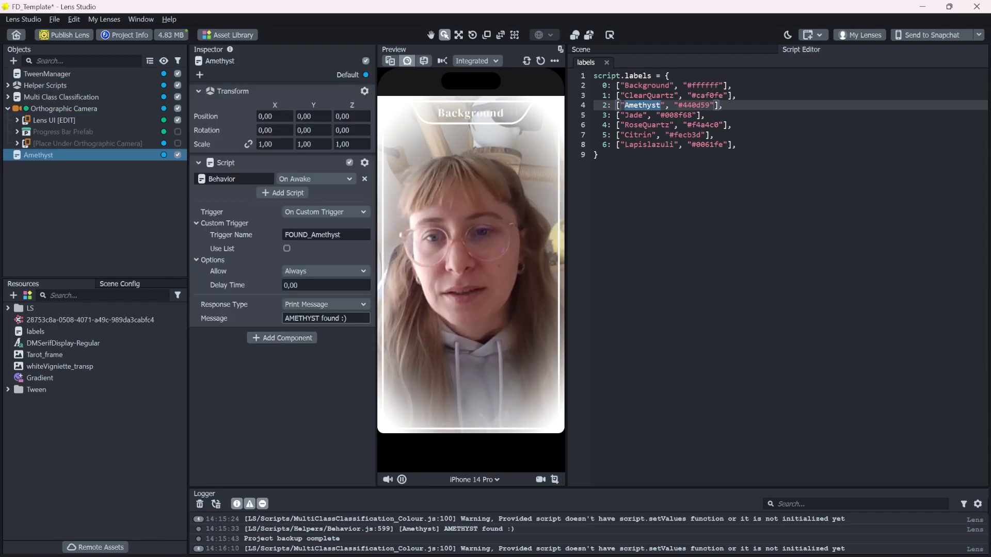
pyautogui.click(336, 305)
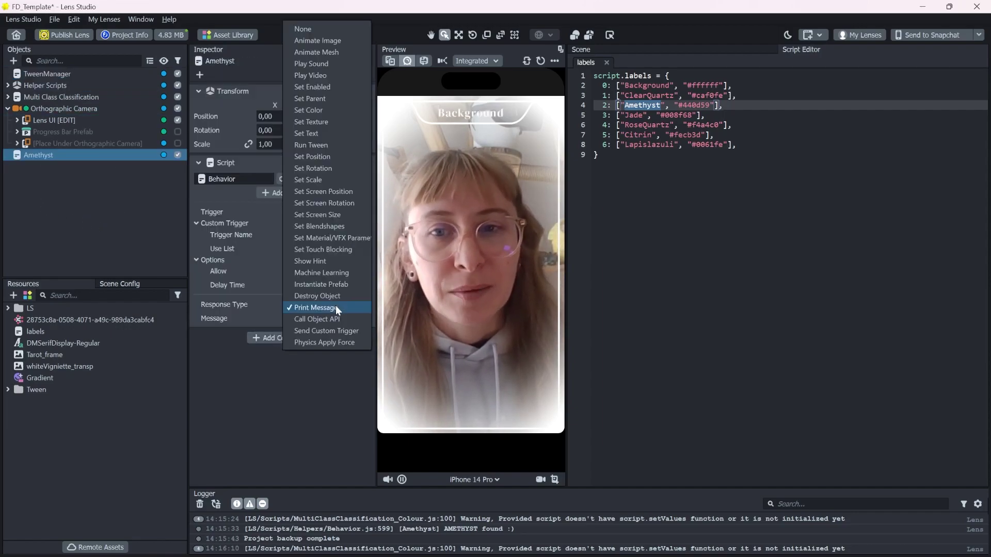
pyautogui.click(329, 147)
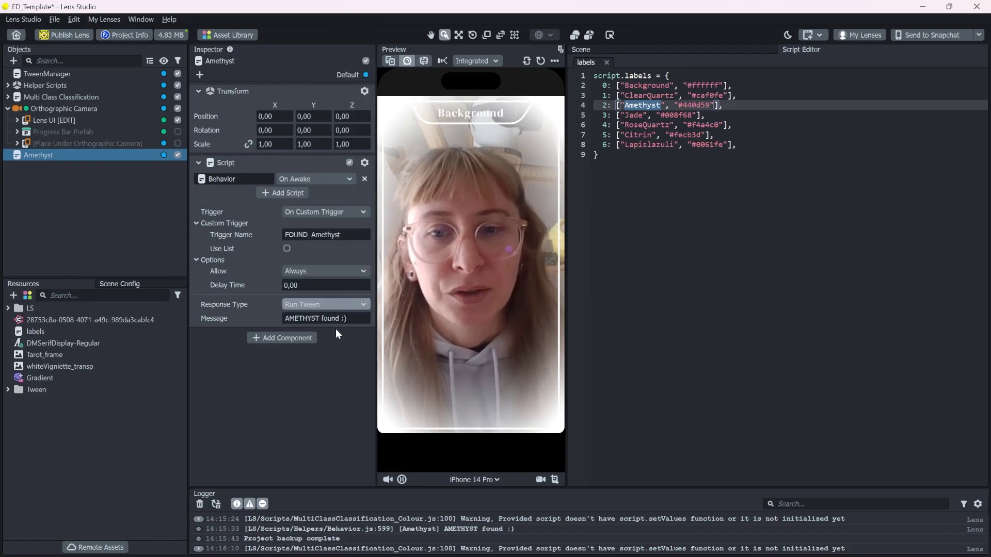
# Step: Add a second Script component to Amethyst using the TweenColor script
pyautogui.click(285, 367)
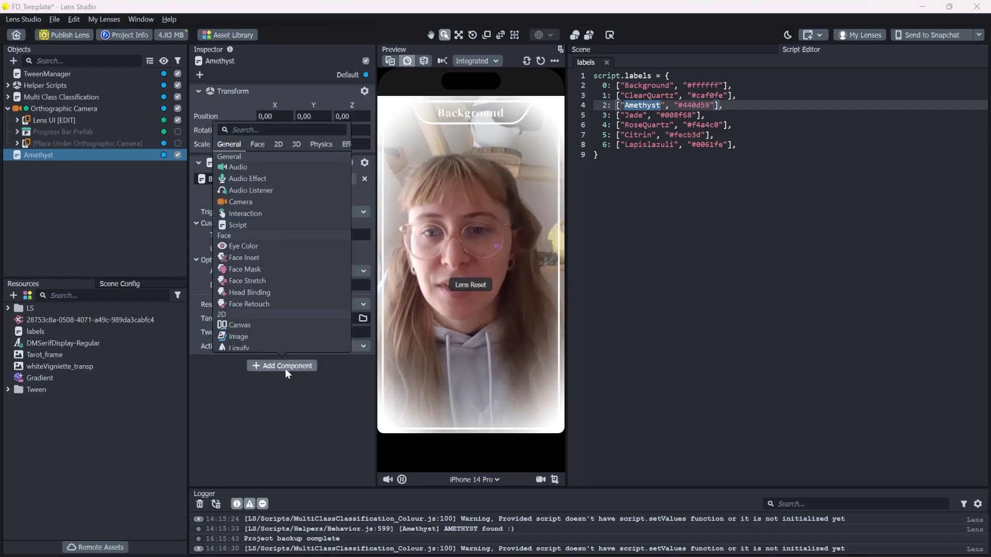
pyautogui.write('scriopt')
pyautogui.press('BackSpace')
pyautogui.press('BackSpace')
pyautogui.press('BackSpace')
pyautogui.write('pt')
pyautogui.press('Escape')
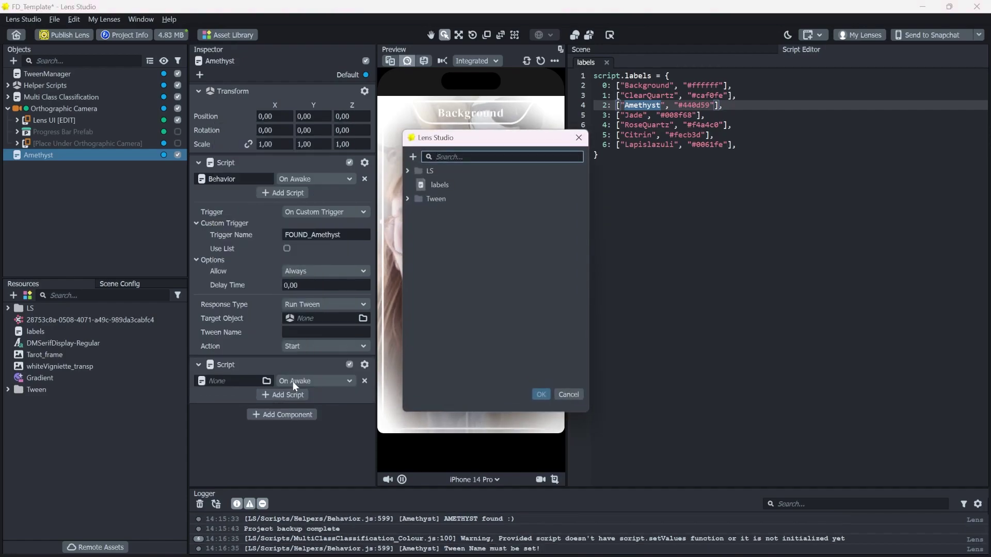
pyautogui.write('tween')
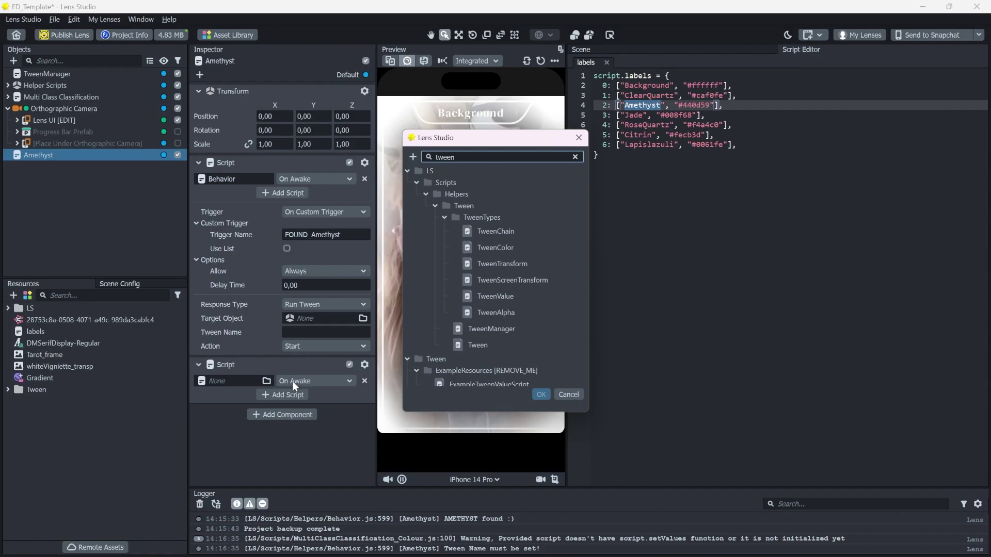
pyautogui.click(503, 264)
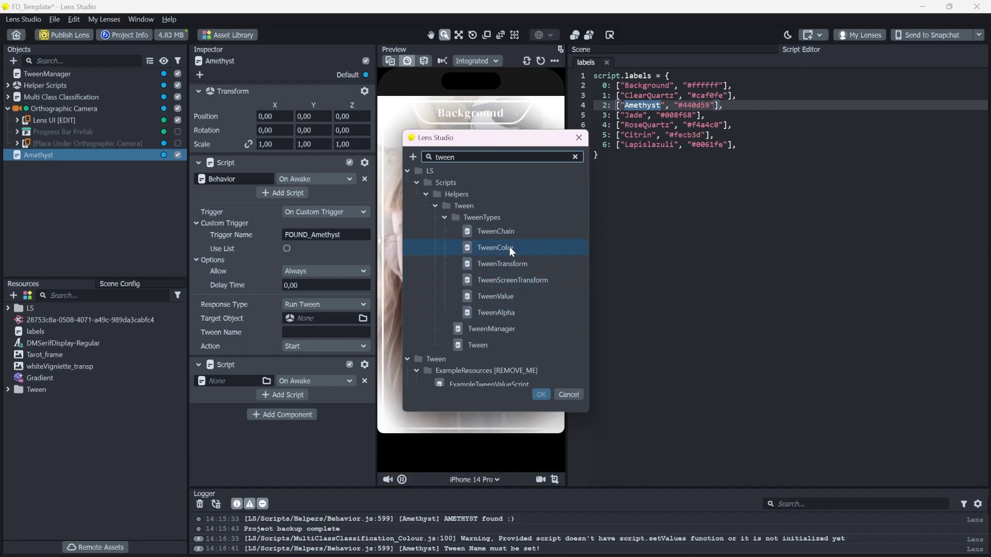
pyautogui.click(495, 249)
# Step: Target the Gradient object with the TweenColor tween and name it Gradient_color
pyautogui.click(540, 394)
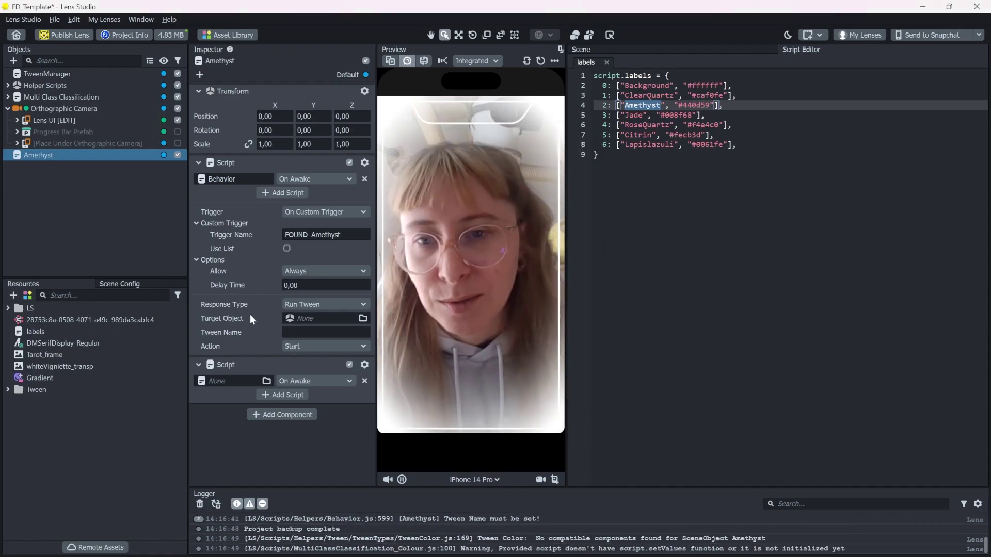
pyautogui.scroll(-3, 239, 309)
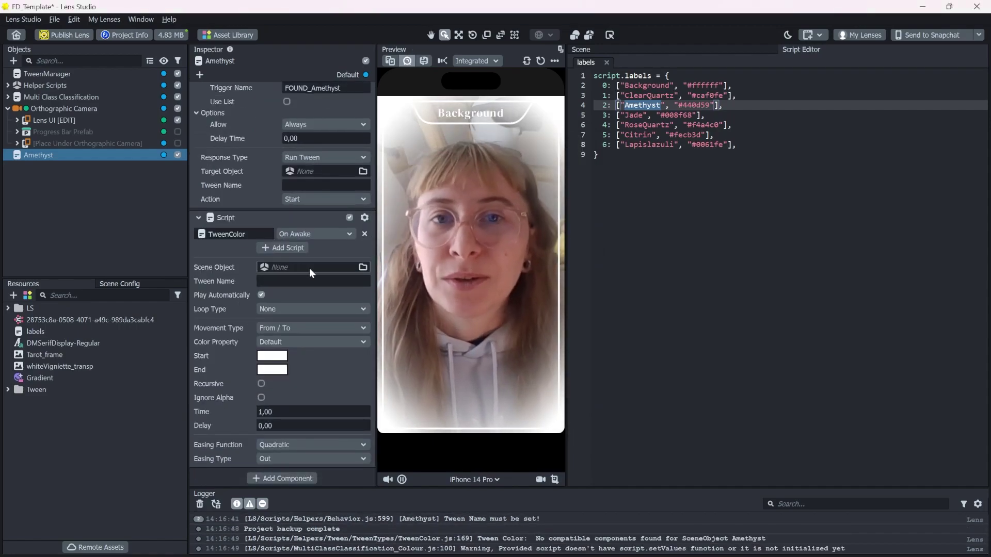
pyautogui.click(17, 120)
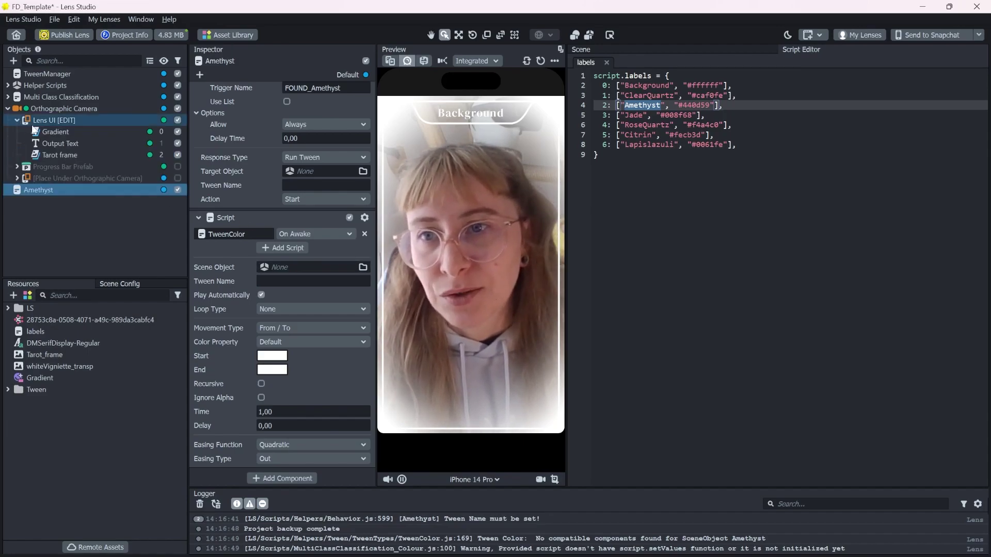
pyautogui.moveTo(60, 131); pyautogui.dragTo(286, 267)
pyautogui.click(310, 282)
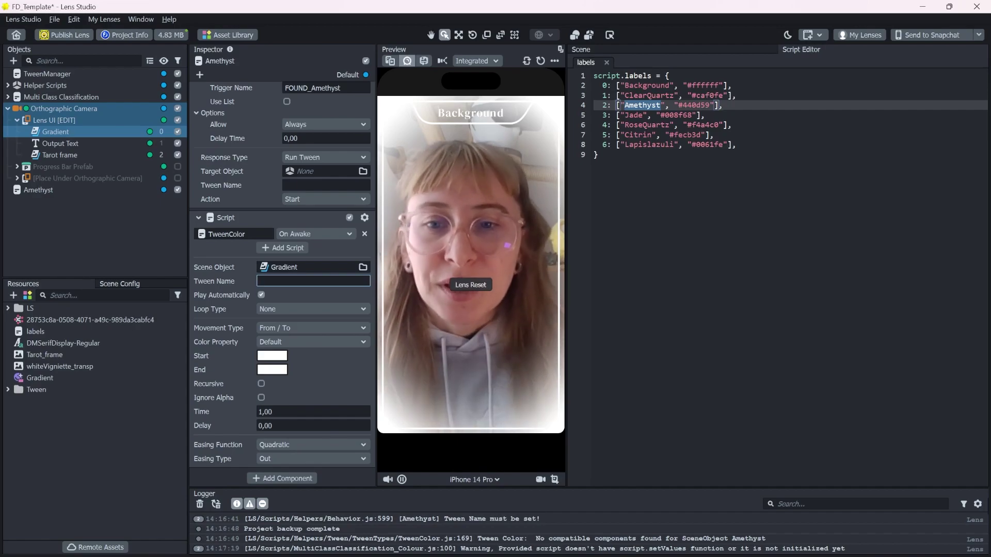
pyautogui.write('Grad')
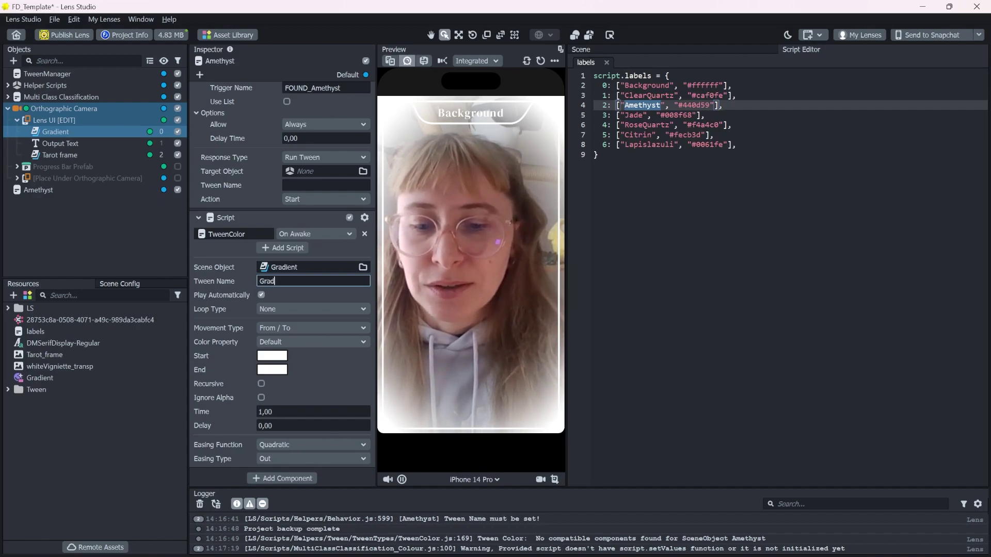
pyautogui.write('ient_color')
pyautogui.press('Return')
# Step: Set Movement Type to To with a bluish purple end colour
pyautogui.click(280, 327)
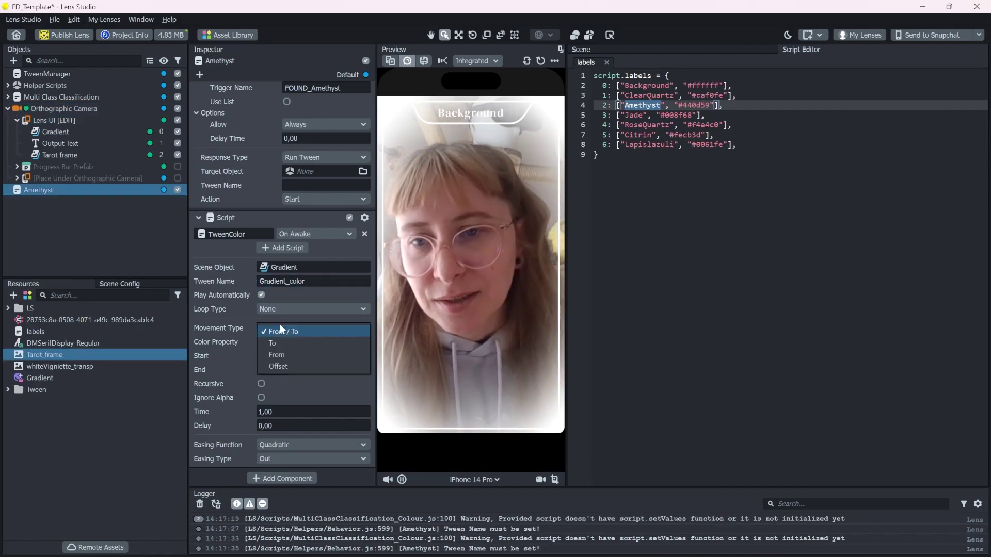
pyautogui.click(286, 343)
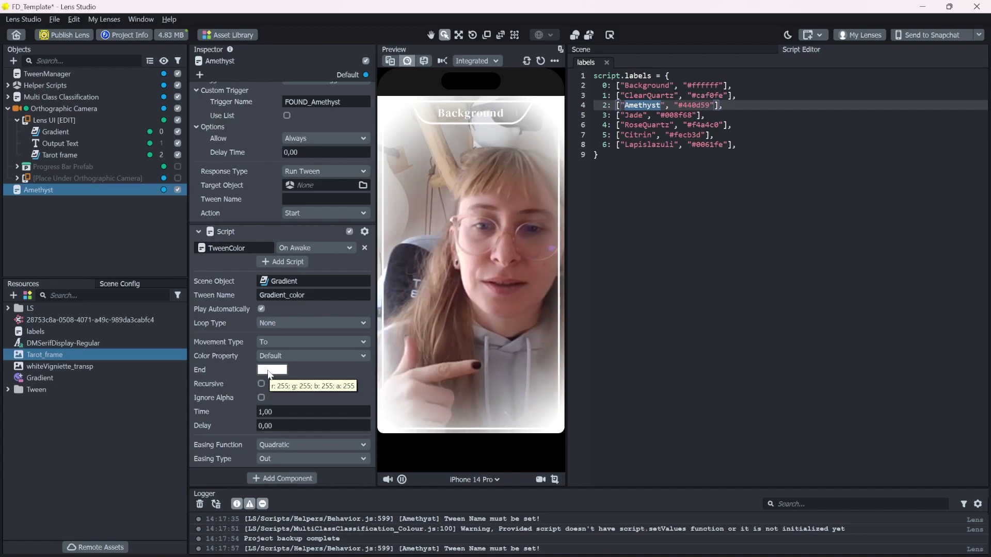
pyautogui.click(269, 371)
pyautogui.click(375, 210)
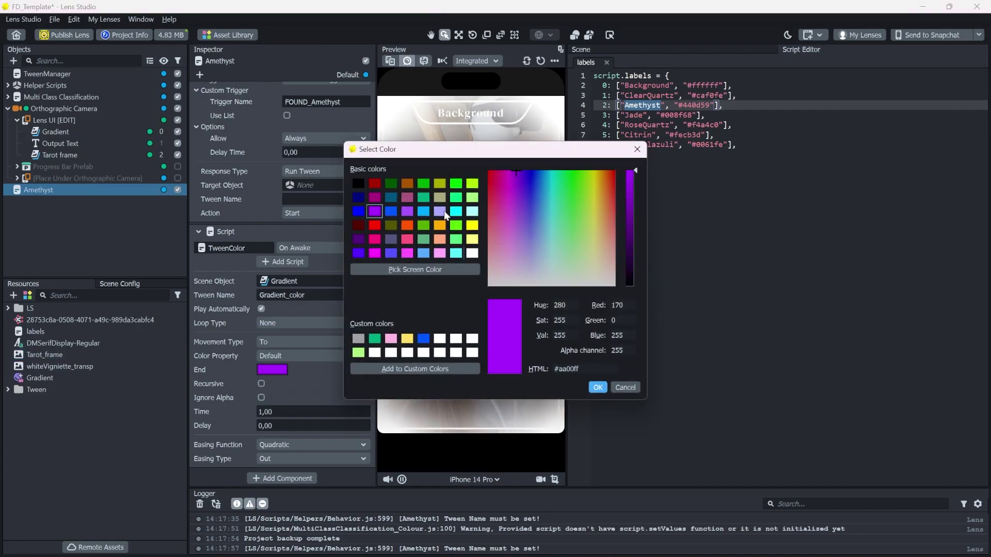
pyautogui.click(521, 169)
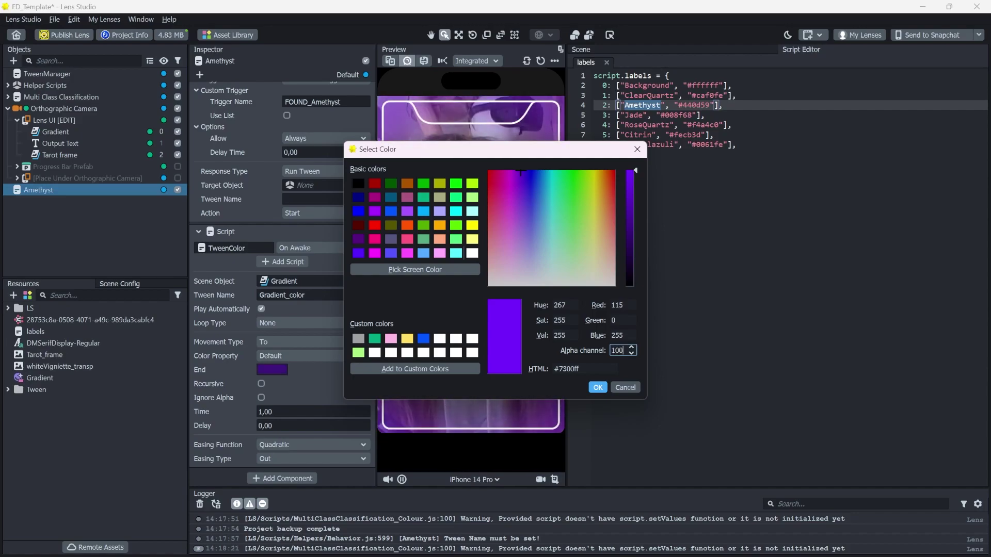
pyautogui.click(598, 388)
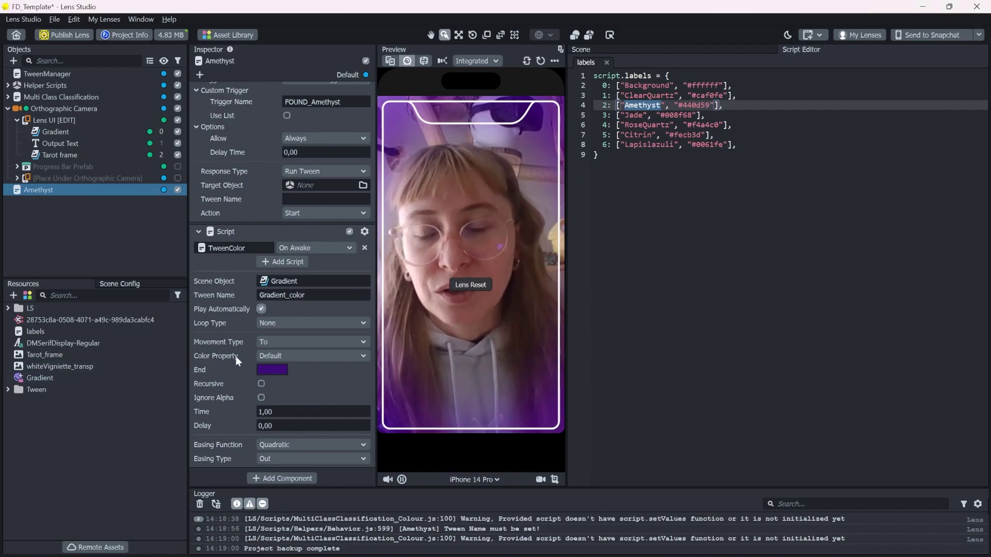
# Step: Turn off Play Automatically and use Gradient_color as the Behavior's tween name
pyautogui.click(262, 309)
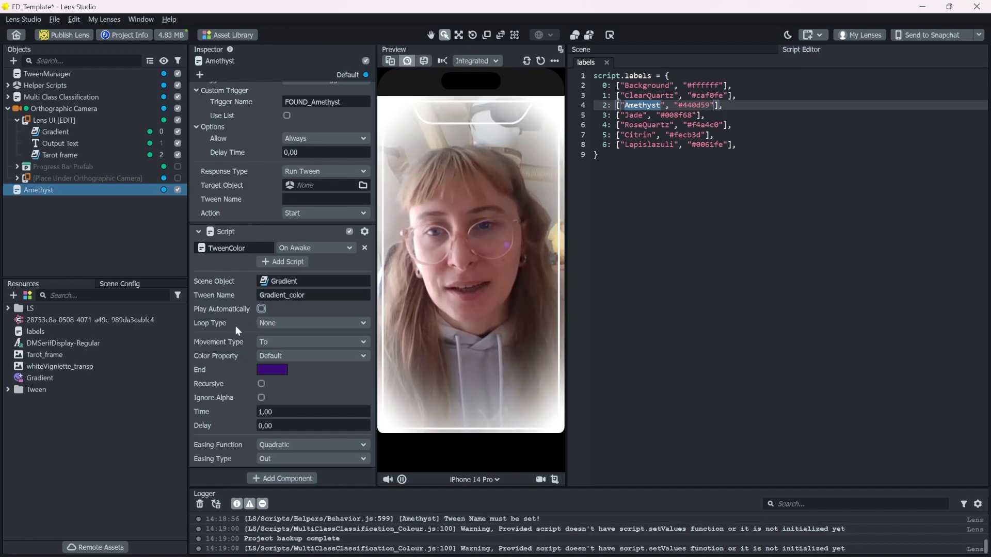
pyautogui.scroll(1, 273, 181)
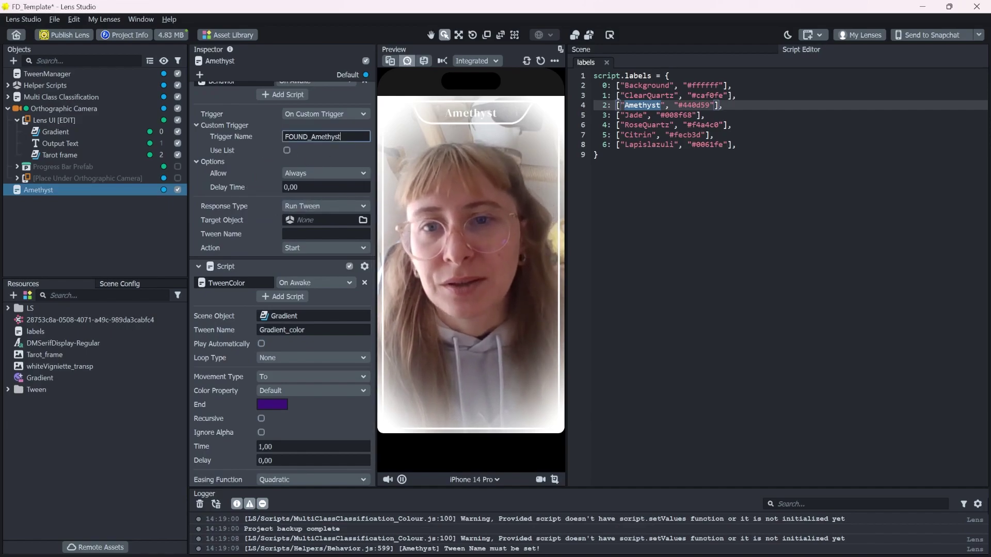
pyautogui.click(318, 234)
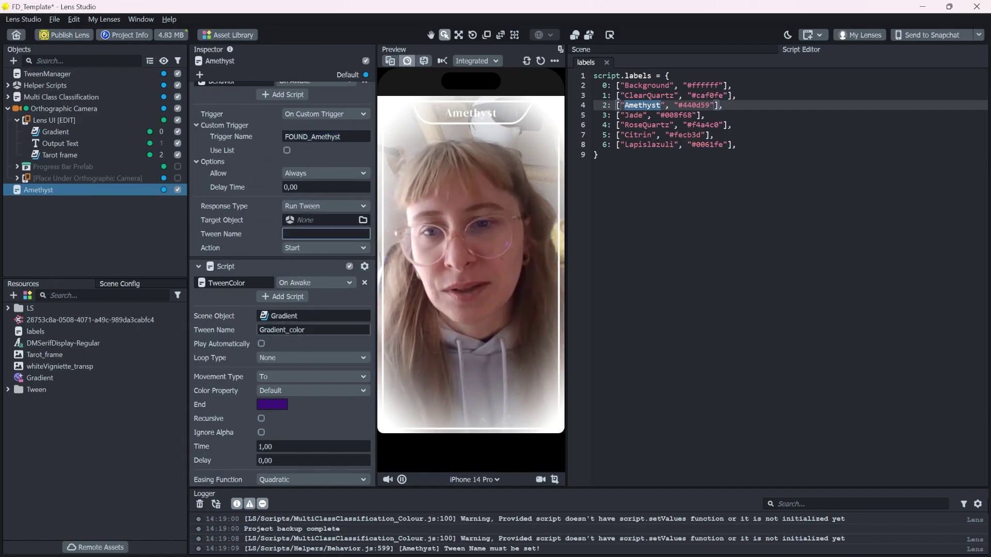
pyautogui.click(263, 330)
pyautogui.click(315, 234)
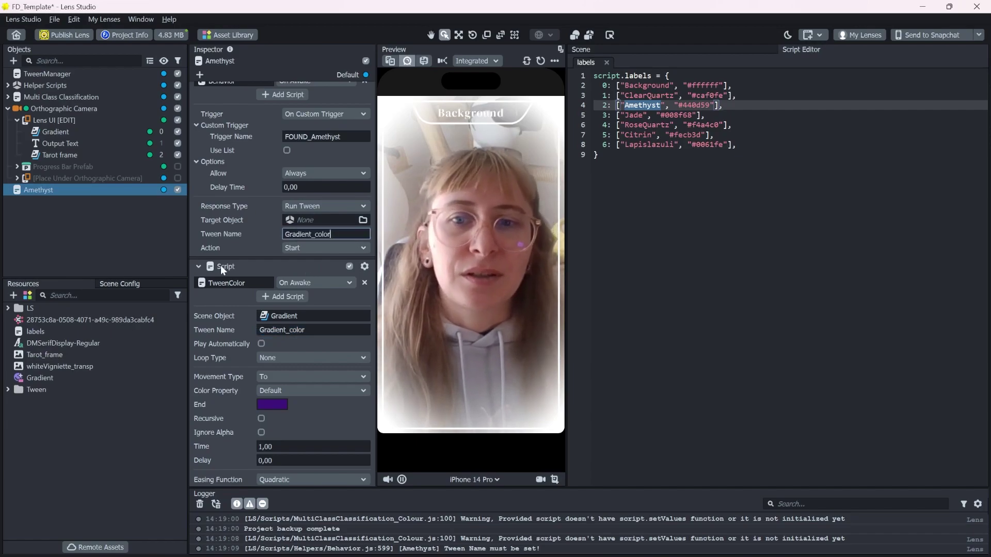
# Step: Reset the preview and drag the Gradient image's alpha down to 0
pyautogui.click(164, 228)
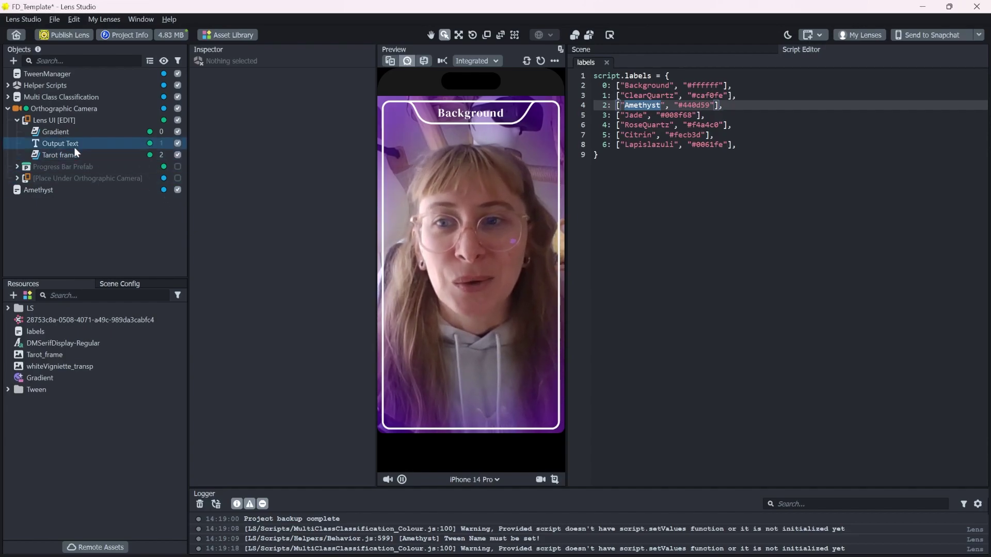
pyautogui.click(540, 61)
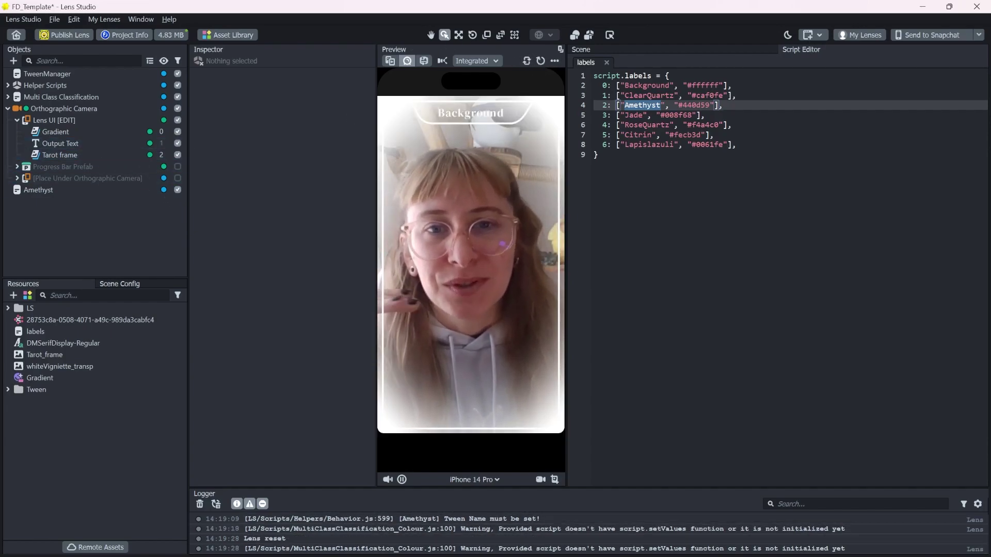
pyautogui.click(111, 130)
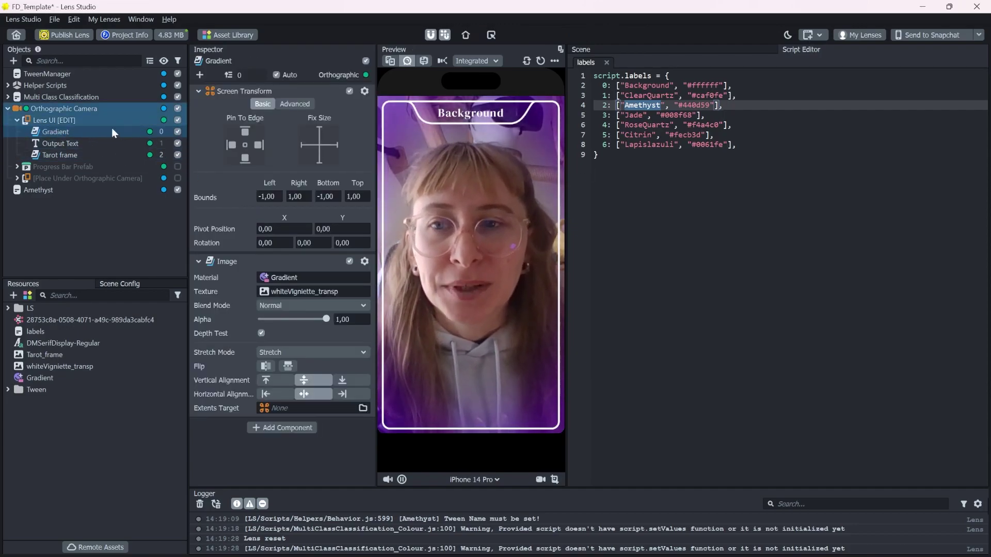
pyautogui.moveTo(326, 319); pyautogui.dragTo(261, 319)
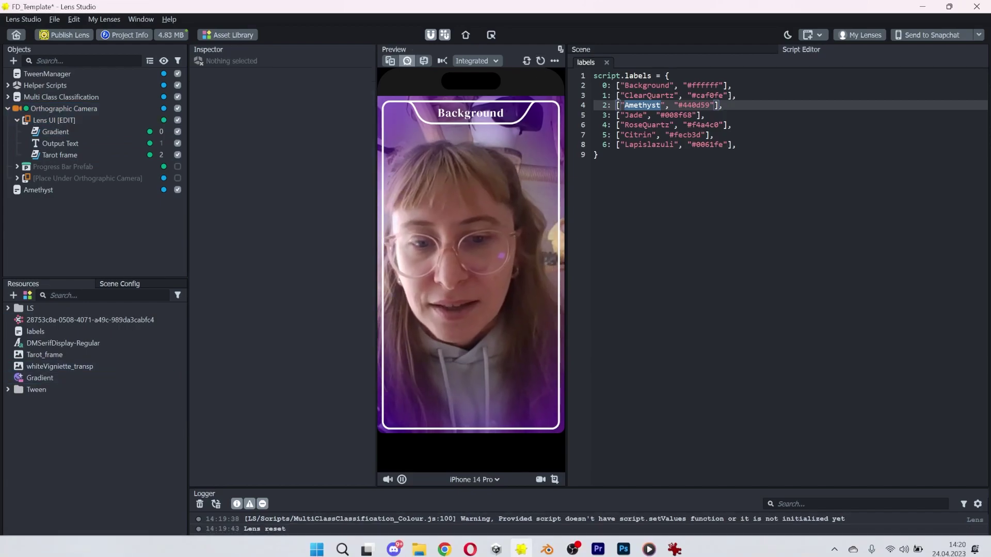
pyautogui.click(630, 546)
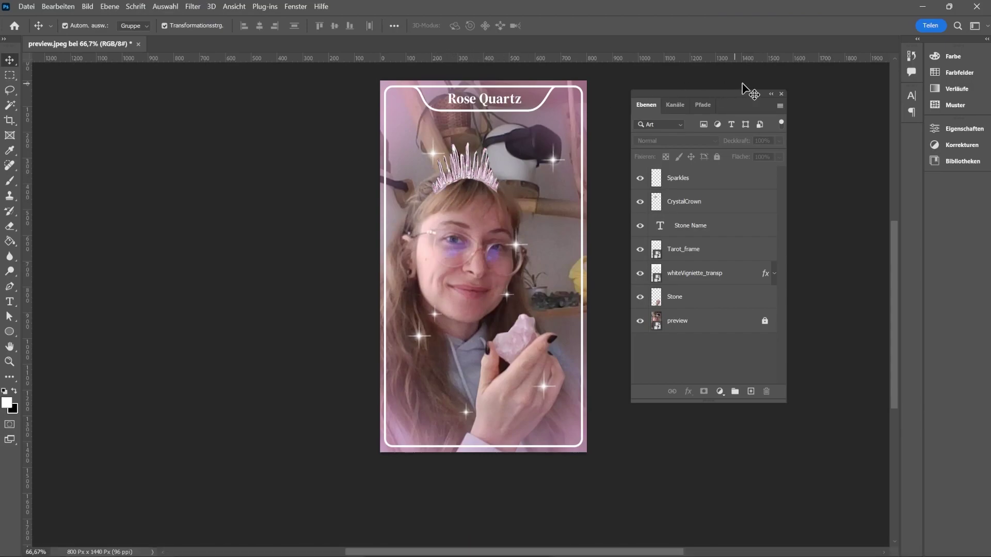
pyautogui.click(922, 7)
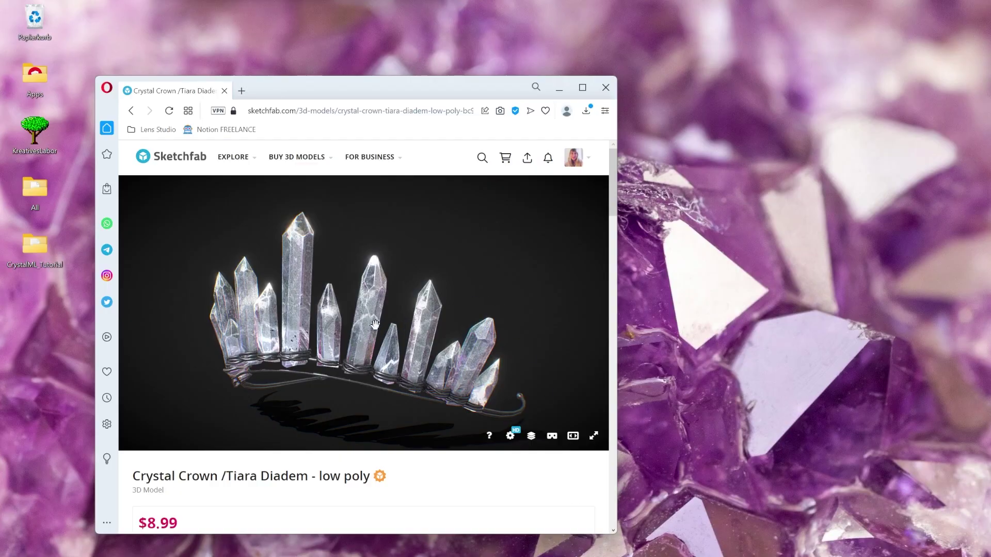
# Step: View the crown from the front, finish the review text and append an emoji
pyautogui.moveTo(356, 344)
pyautogui.mouseDown()
pyautogui.moveTo(398, 345)
pyautogui.moveTo(356, 345)
pyautogui.moveTo(383, 346)
pyautogui.mouseUp()
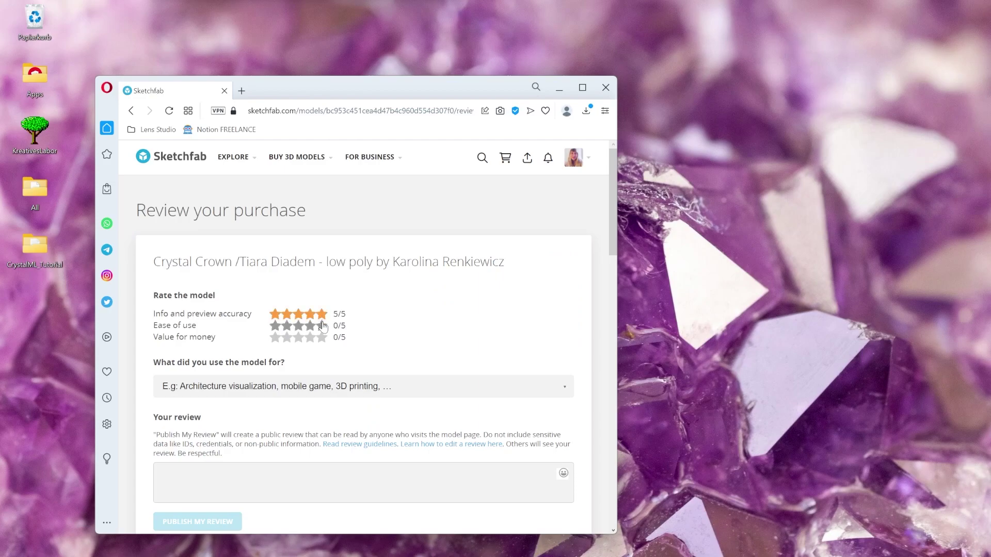
pyautogui.write('k')
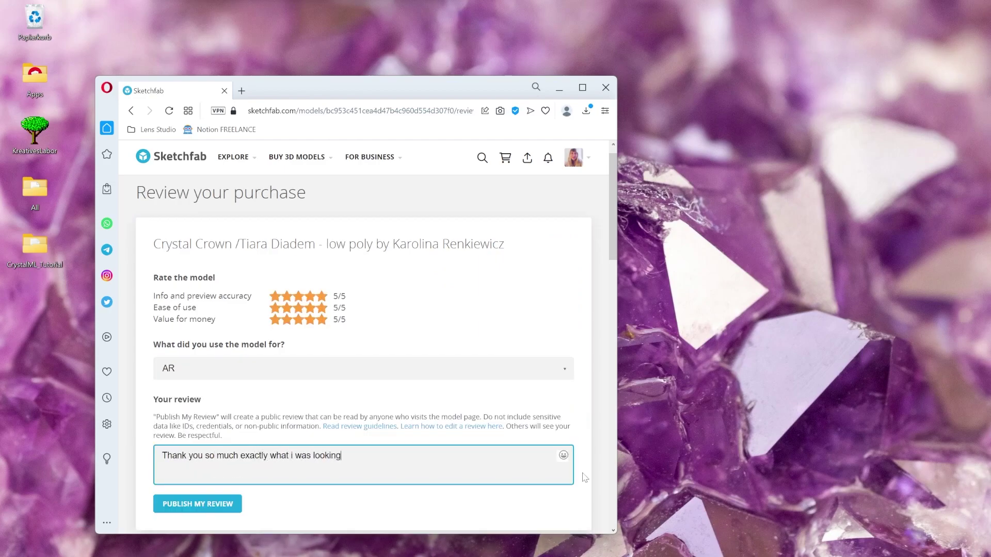
pyautogui.click(563, 456)
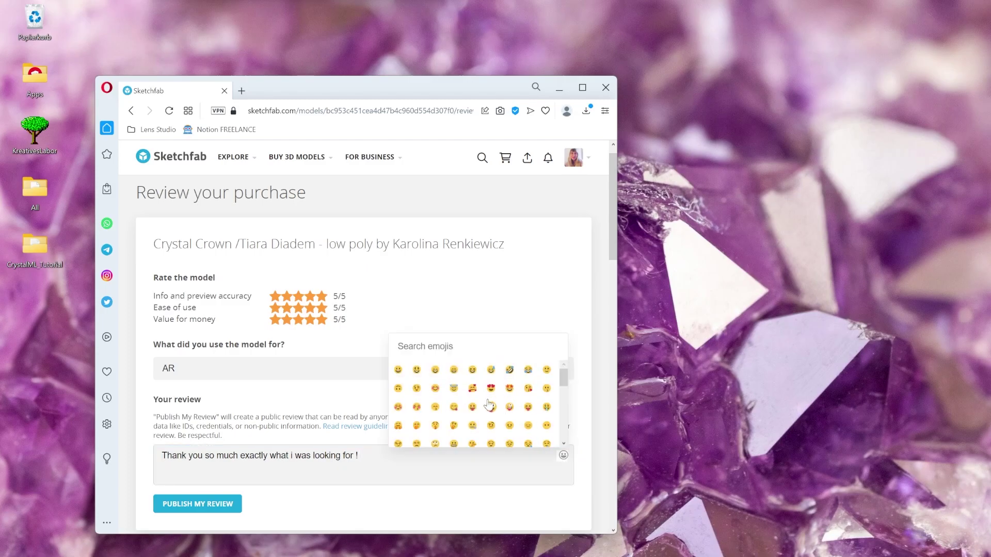
pyautogui.click(489, 406)
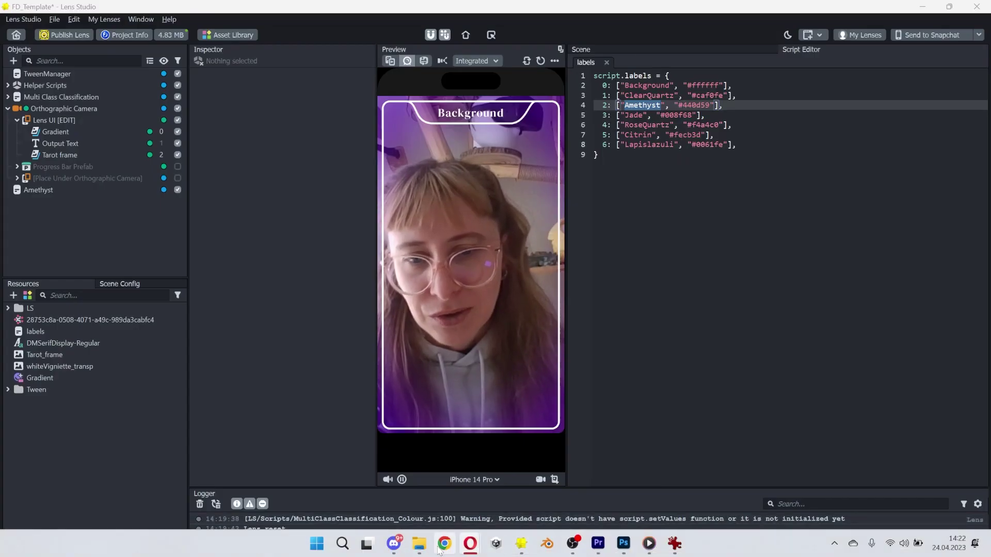
# Step: Import Crystal Crown- low poly.fbx from CrystalCrown > source into the project's Resources
pyautogui.click(418, 550)
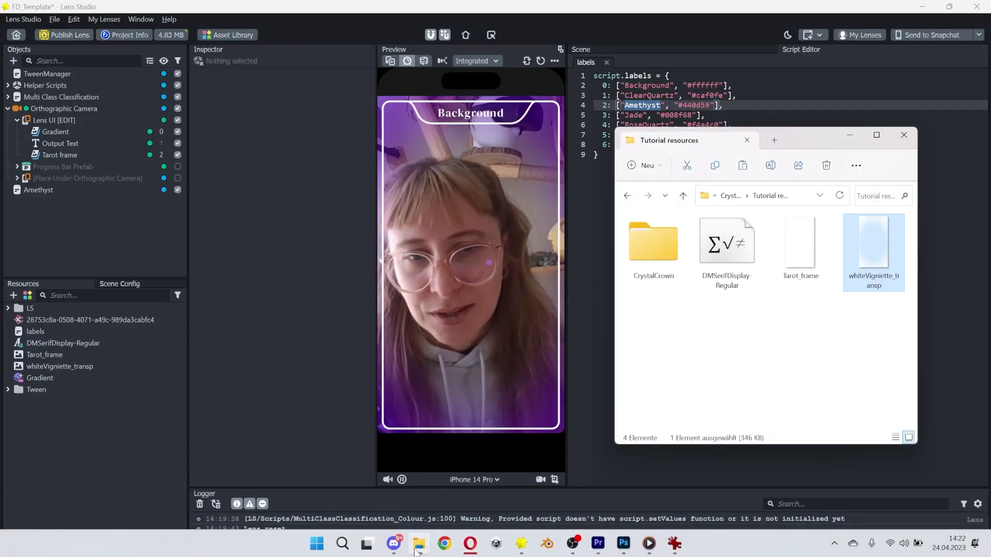
pyautogui.doubleClick(661, 246)
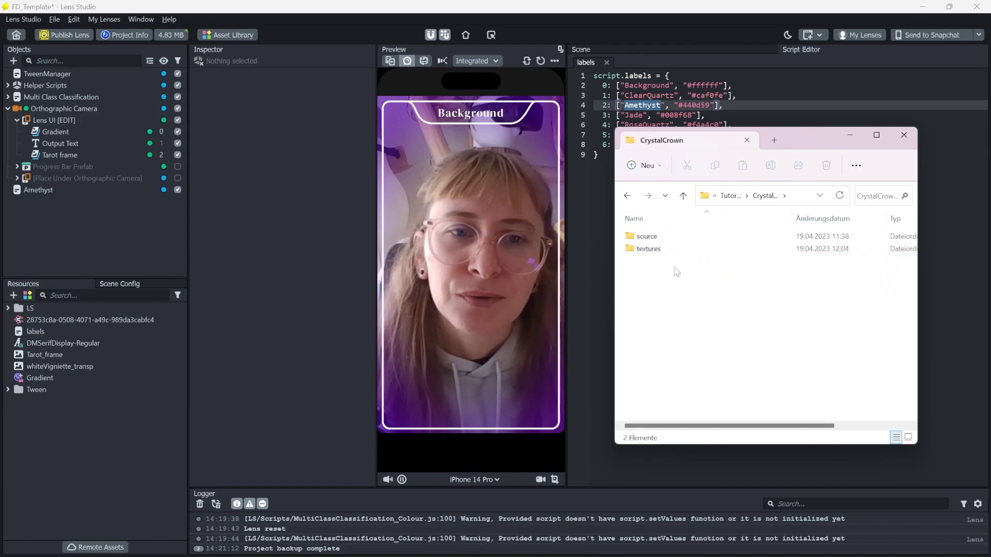
pyautogui.doubleClick(670, 236)
pyautogui.click(694, 238)
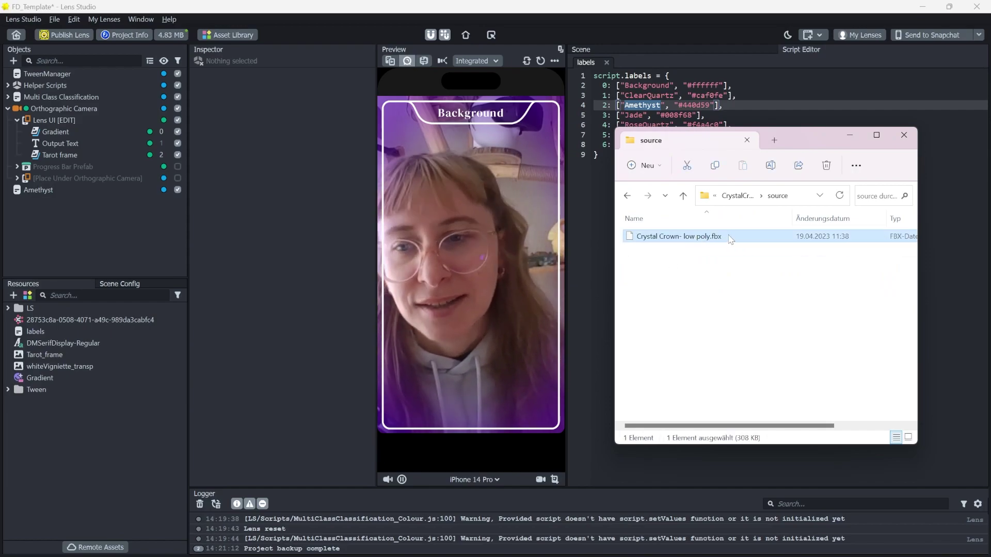
pyautogui.moveTo(730, 239); pyautogui.dragTo(60, 419)
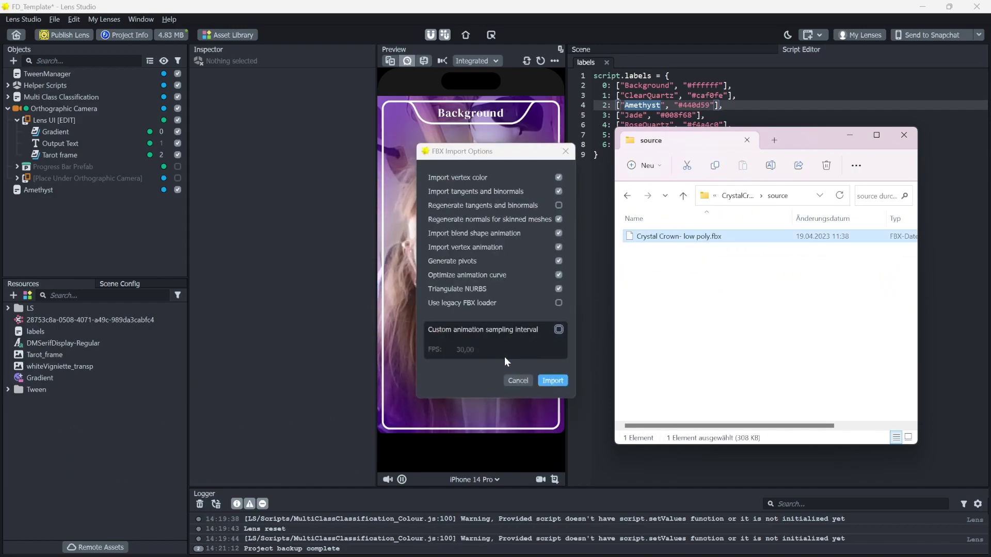
pyautogui.click(563, 386)
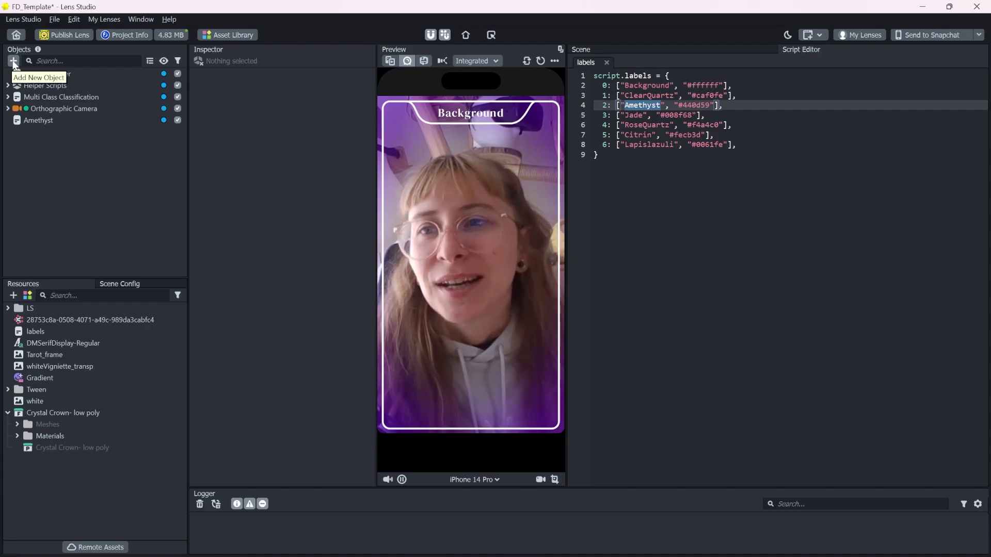
# Step: Add a Head Binding under the Perspective Camera's effects
pyautogui.click(14, 61)
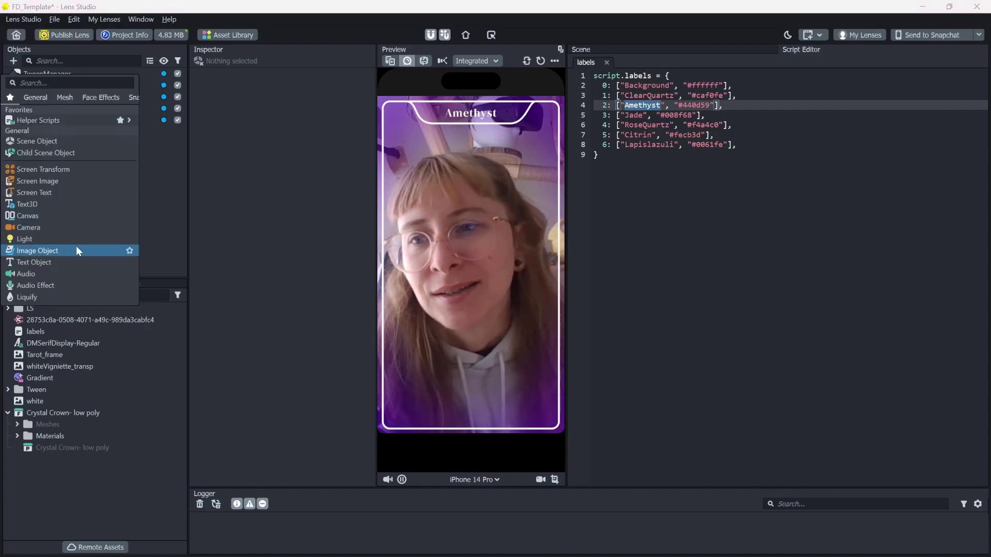
pyautogui.scroll(-3, 75, 246)
pyautogui.scroll(-3, 60, 241)
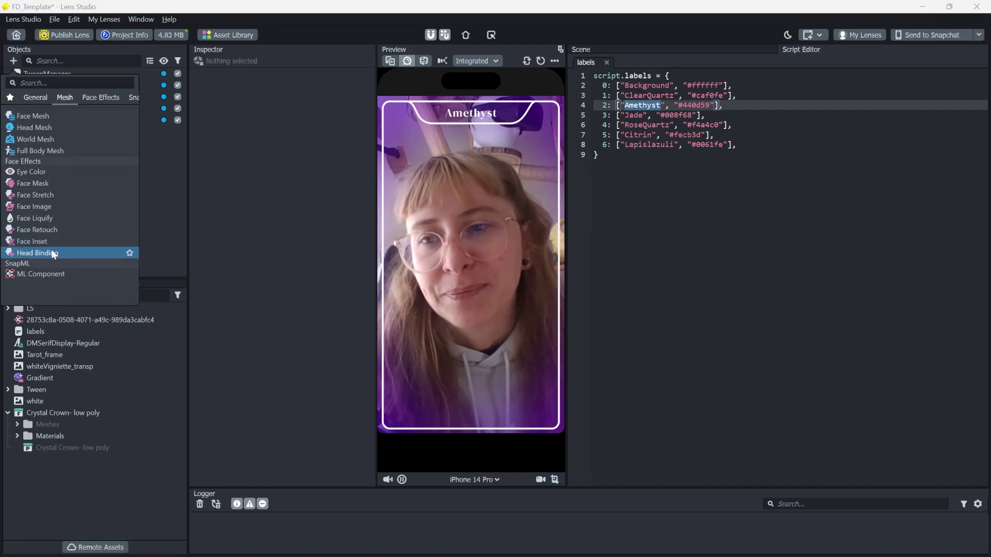
pyautogui.click(53, 253)
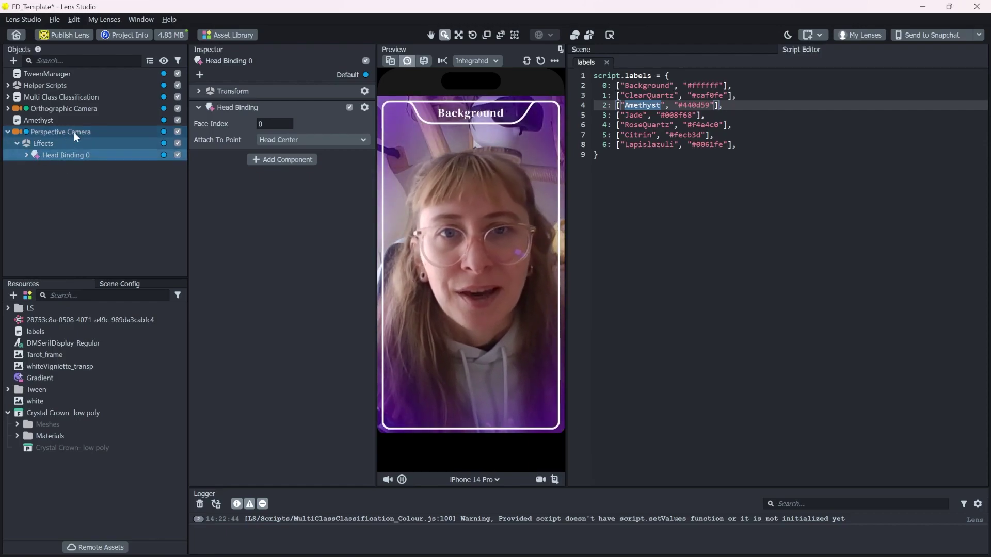
# Step: Select Head Binding 0's Face Occluder and view the head from the side in the Scene view
pyautogui.click(26, 154)
pyautogui.click(76, 164)
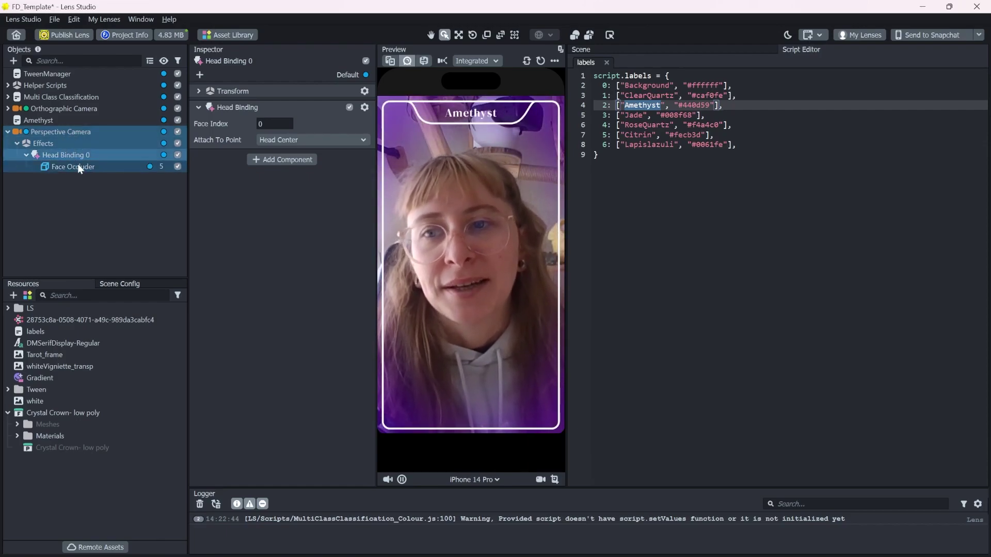
pyautogui.click(608, 62)
pyautogui.scroll(5, 767, 275)
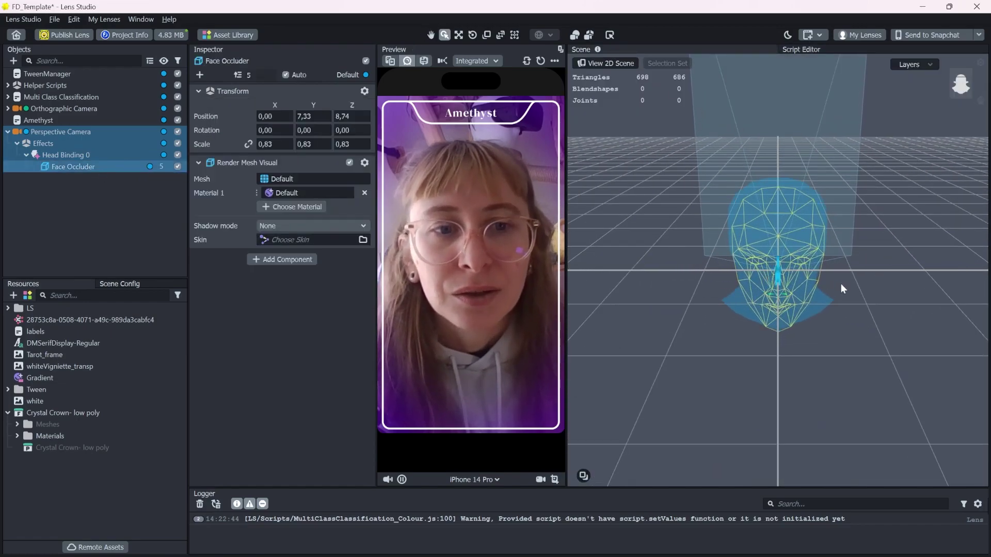
pyautogui.keyDown('alt'); pyautogui.moveTo(845, 286); pyautogui.dragTo(785, 228); pyautogui.keyUp('alt')
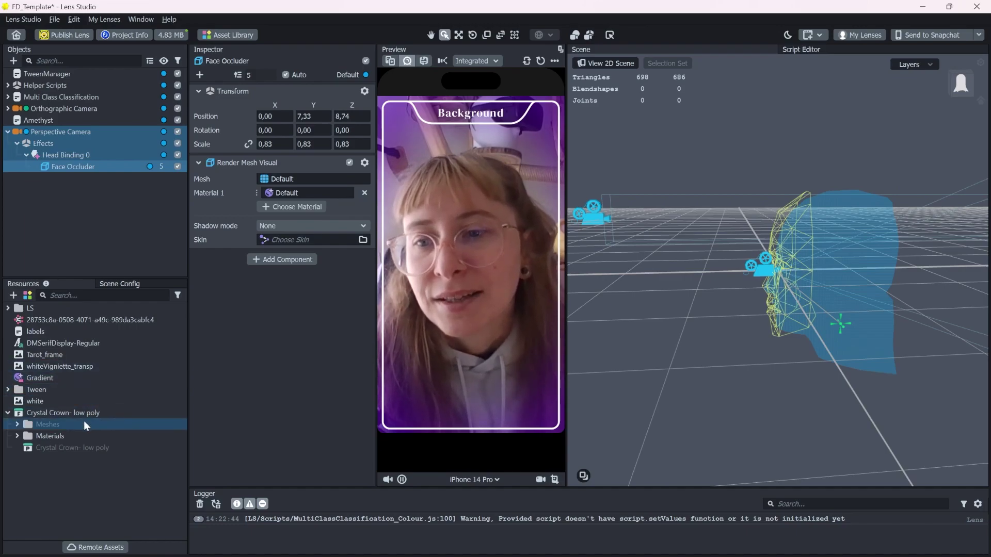
# Step: Place the crown mesh under Head Binding 0, delete its leftover parent, and rename it Crystal Crown
pyautogui.moveTo(76, 445); pyautogui.dragTo(79, 302)
pyautogui.moveTo(66, 159); pyautogui.dragTo(66, 155)
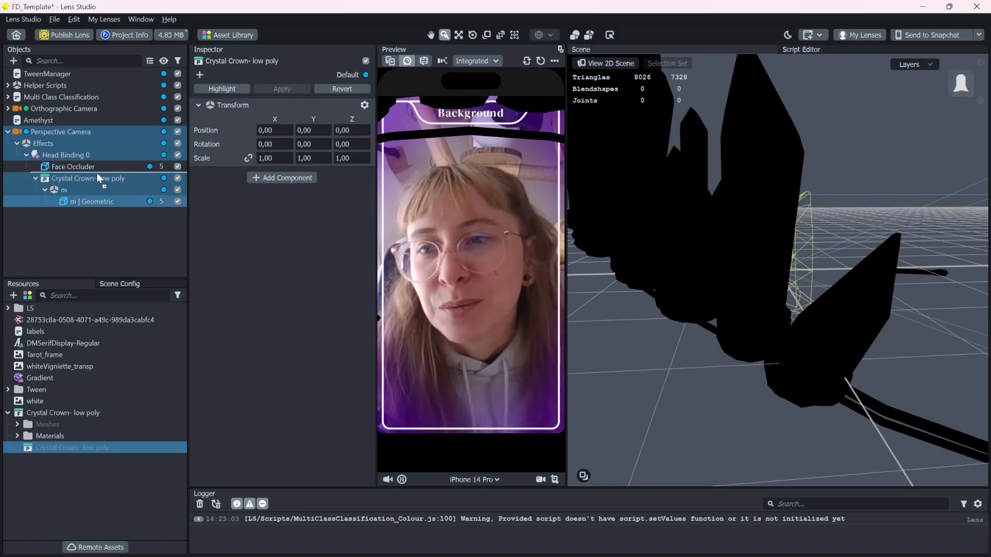
pyautogui.moveTo(98, 178); pyautogui.dragTo(95, 178)
pyautogui.rightClick(89, 188)
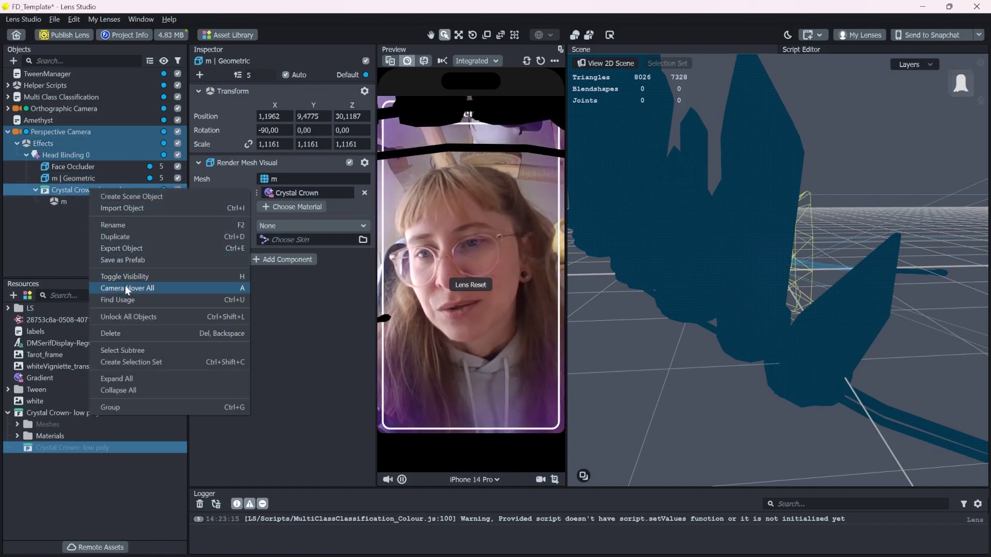
pyautogui.click(125, 333)
pyautogui.click(85, 181)
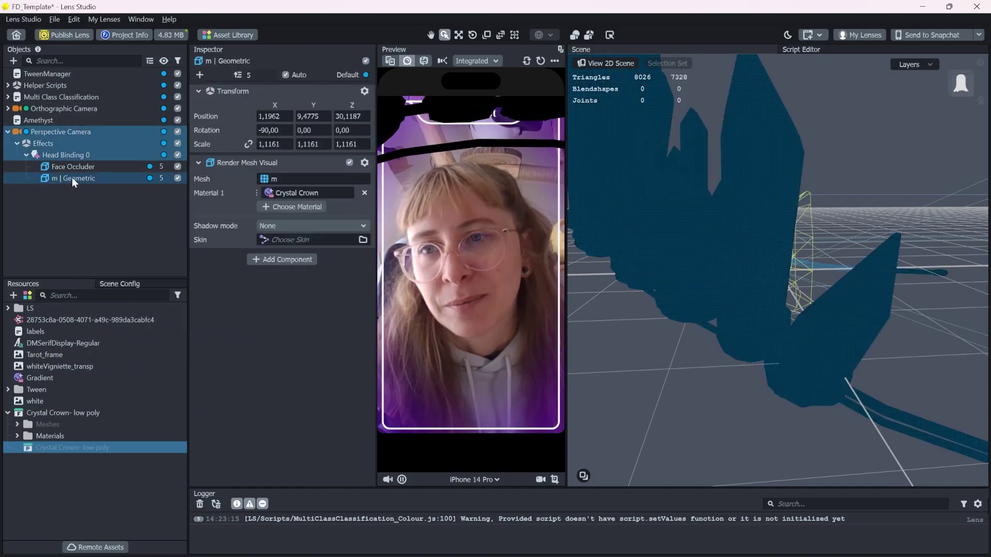
pyautogui.doubleClick(72, 177)
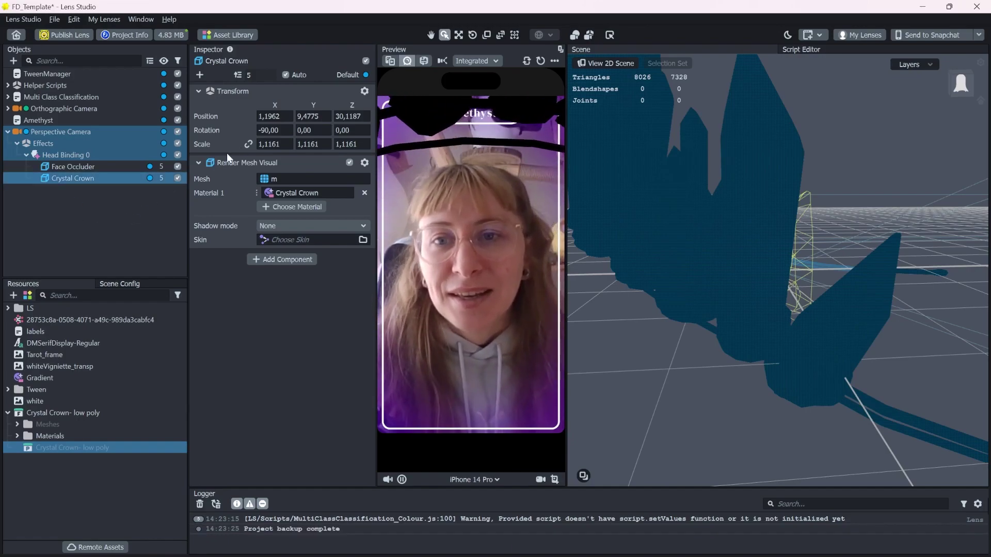
# Step: Reset the crown's transform, rotate it -90 on X and scale it to 0.2
pyautogui.click(269, 144)
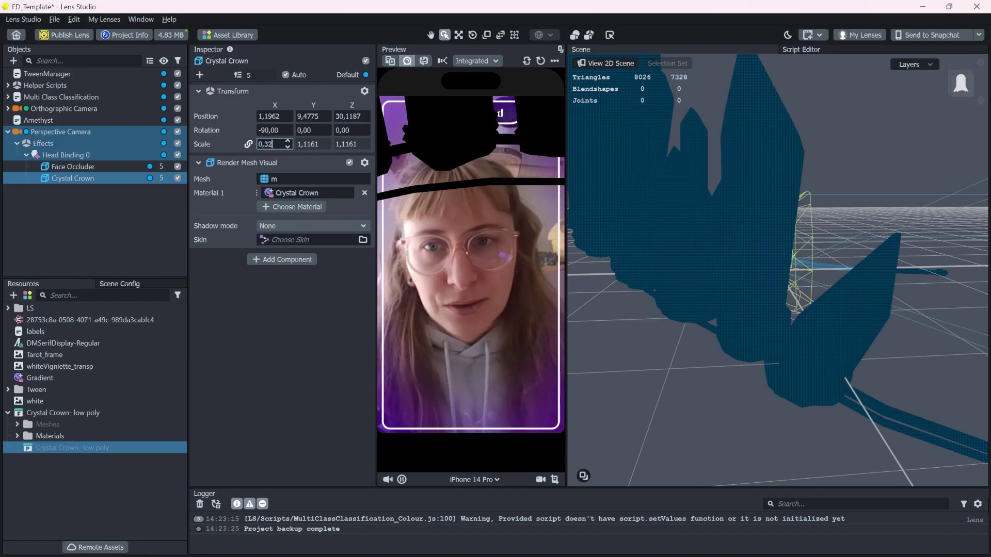
pyautogui.press('Down')
pyautogui.press('Down')
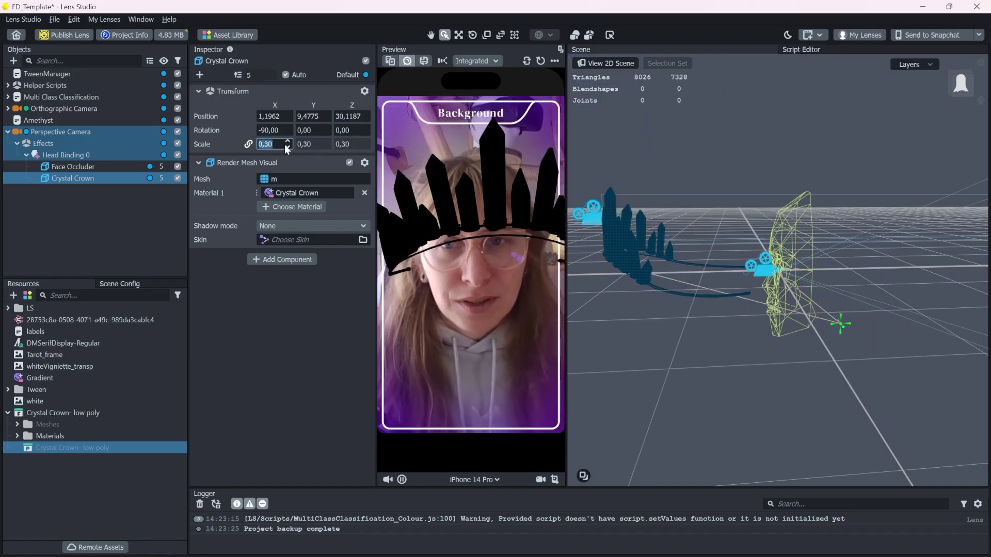
pyautogui.press('Down')
pyautogui.press('Down')
pyautogui.press('Down')
pyautogui.press('Down')
pyautogui.press('Down')
pyautogui.press('Down')
pyautogui.press('Down')
pyautogui.press('Down')
pyautogui.press('Down')
pyautogui.press('Down')
pyautogui.press('Down')
pyautogui.press('Down')
pyautogui.press('Down')
pyautogui.press('Down')
pyautogui.press('Down')
pyautogui.press('Down')
pyautogui.press('Down')
pyautogui.press('Down')
pyautogui.press('Down')
pyautogui.press('Down')
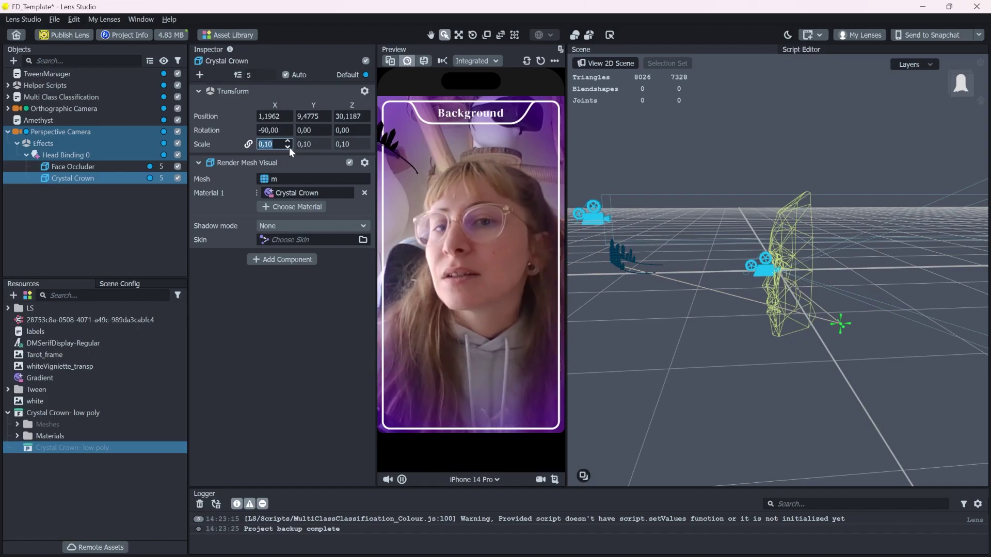
pyautogui.doubleClick(274, 116)
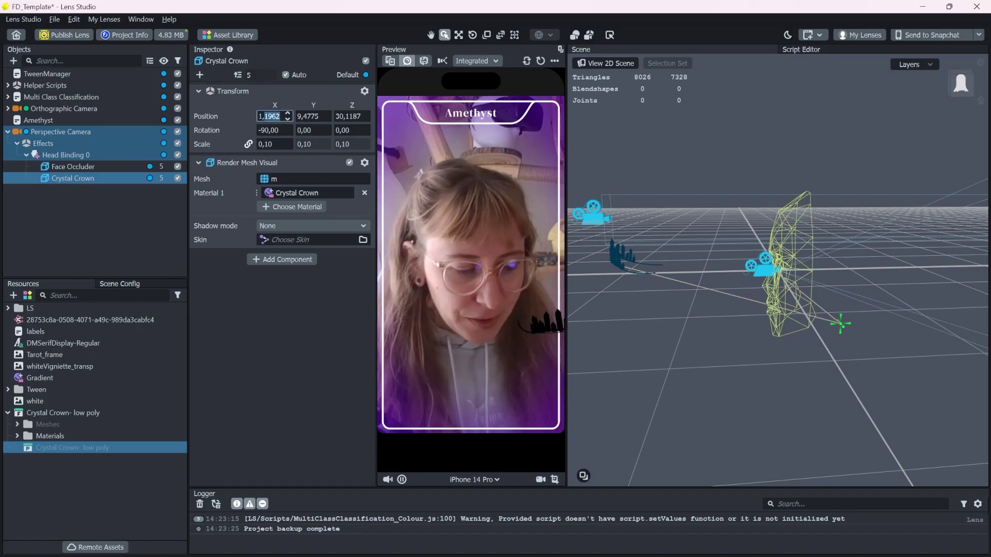
pyautogui.click(310, 103)
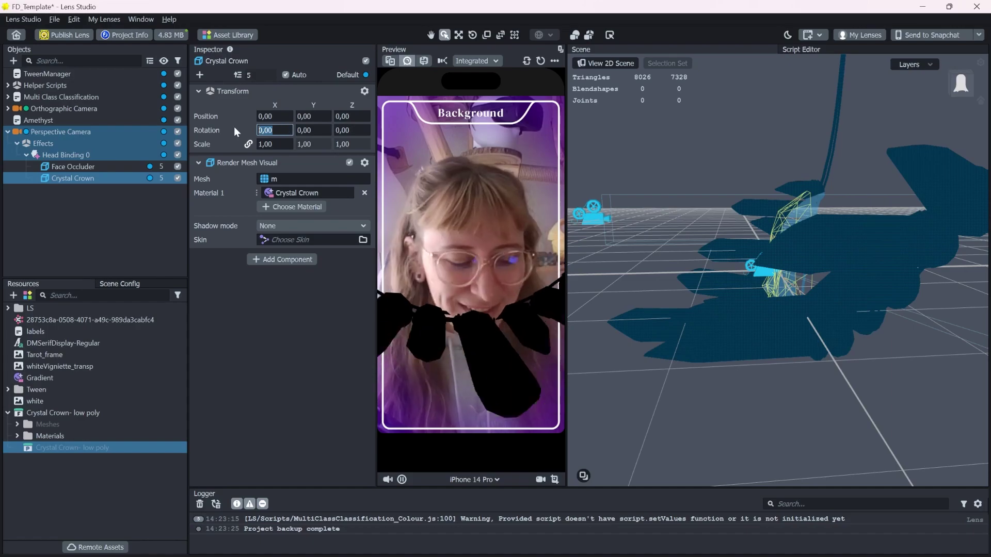
pyautogui.write('-90')
pyautogui.press('Return')
pyautogui.doubleClick(286, 147)
pyautogui.write('0,5')
pyautogui.press('Return')
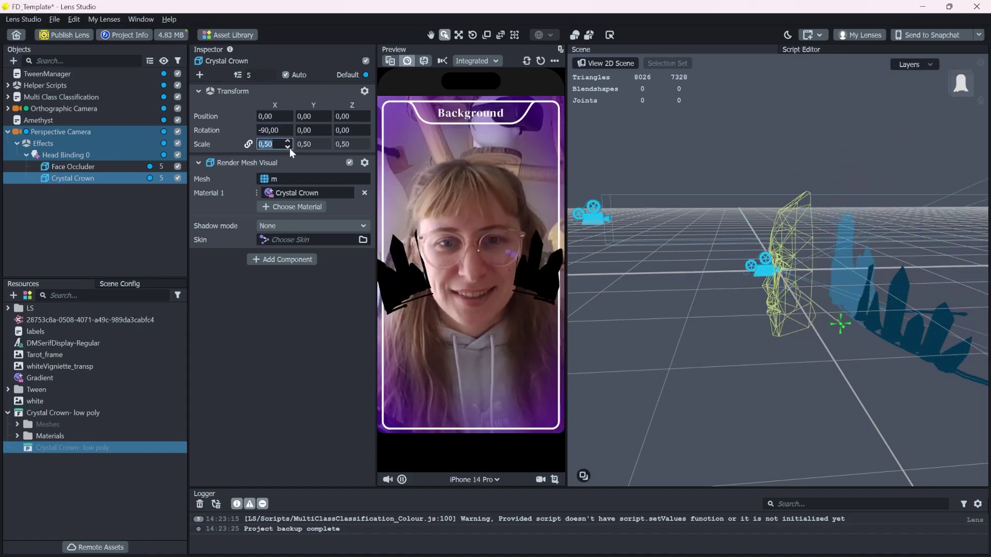
pyautogui.write('0,2')
pyautogui.press('Return')
# Step: Raise the crown above the head and set its scale to 0.15
pyautogui.click(459, 35)
pyautogui.moveTo(845, 248); pyautogui.dragTo(845, 233)
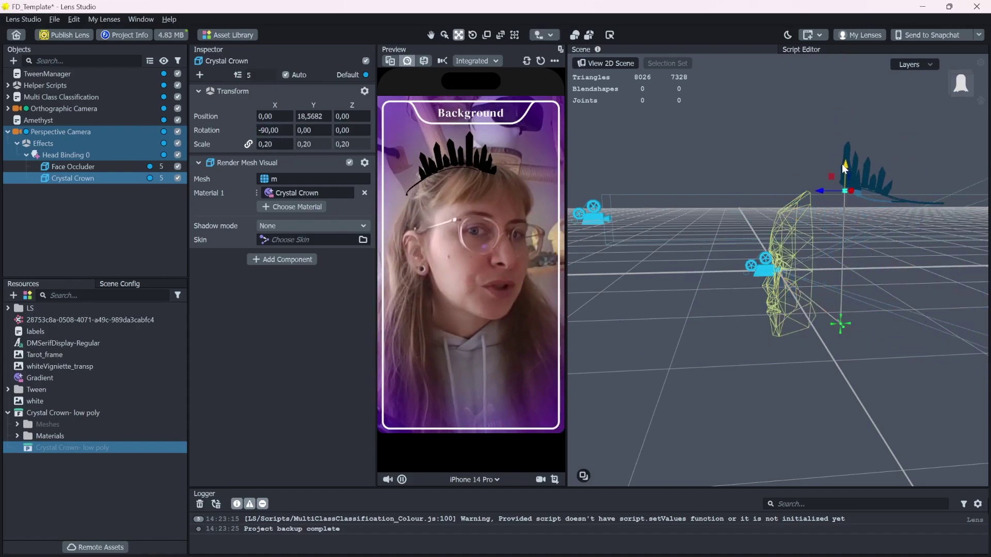
pyautogui.keyDown('alt'); pyautogui.moveTo(782, 201); pyautogui.dragTo(847, 261); pyautogui.keyUp('alt')
pyautogui.scroll(3, 829, 181)
pyautogui.keyDown('alt'); pyautogui.moveTo(829, 181); pyautogui.dragTo(735, 207); pyautogui.keyUp('alt')
pyautogui.click(735, 206)
pyautogui.click(86, 177)
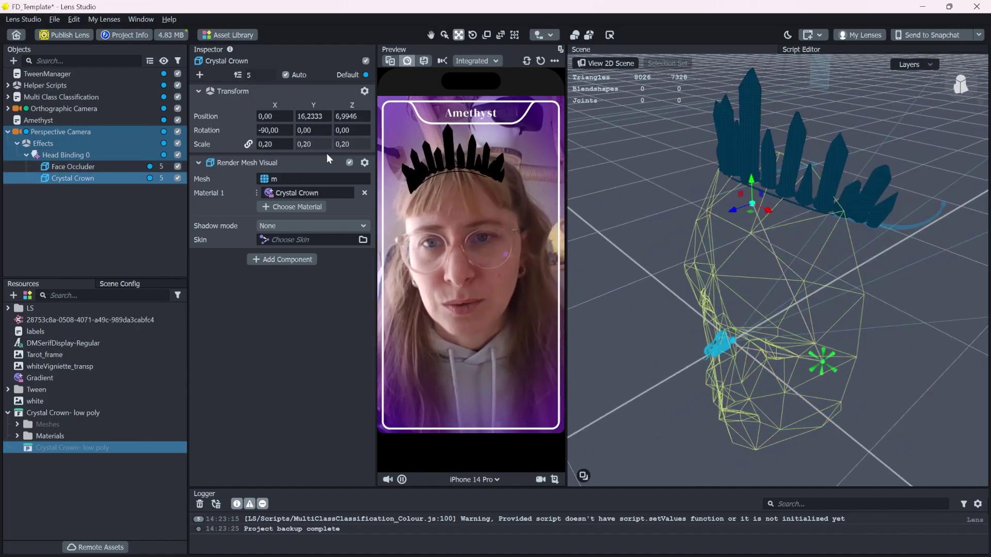
pyautogui.click(289, 145)
pyautogui.write('0,15')
pyautogui.press('Return')
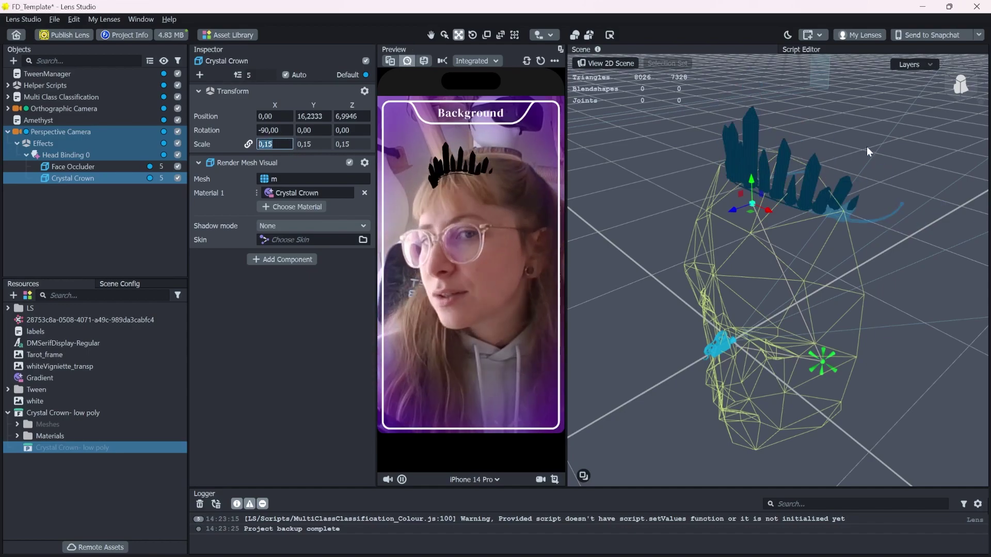
# Step: Move the Face Occluder up and forward, and nudge the crown slightly higher
pyautogui.keyDown('alt'); pyautogui.moveTo(805, 186); pyautogui.dragTo(732, 175); pyautogui.keyUp('alt')
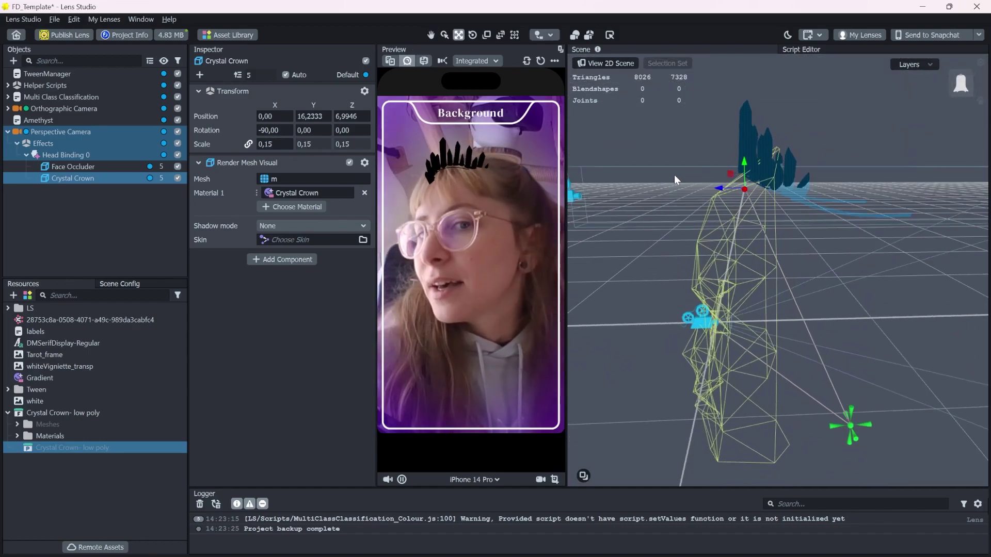
pyautogui.click(79, 168)
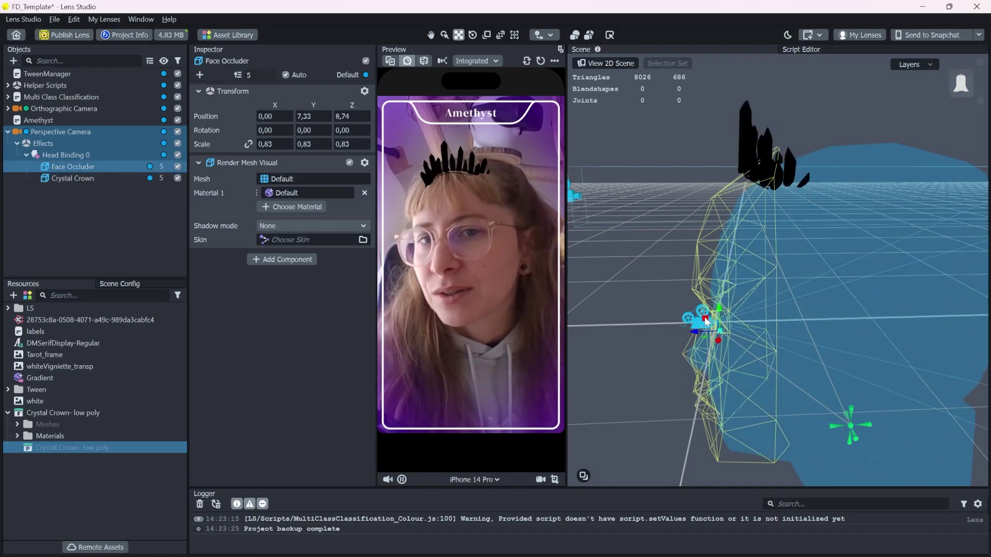
pyautogui.moveTo(707, 321); pyautogui.dragTo(758, 170)
pyautogui.click(757, 156)
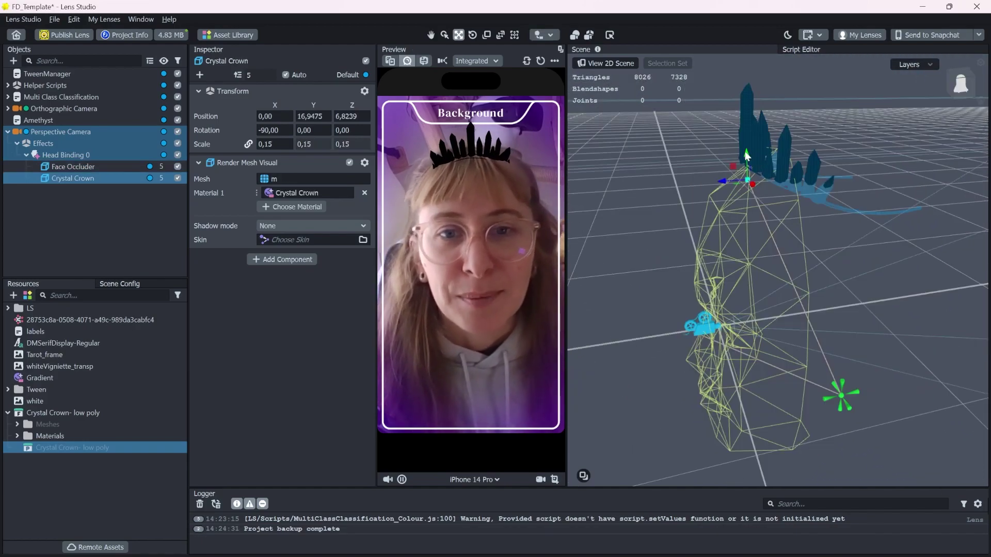
pyautogui.moveTo(744, 151); pyautogui.dragTo(746, 149)
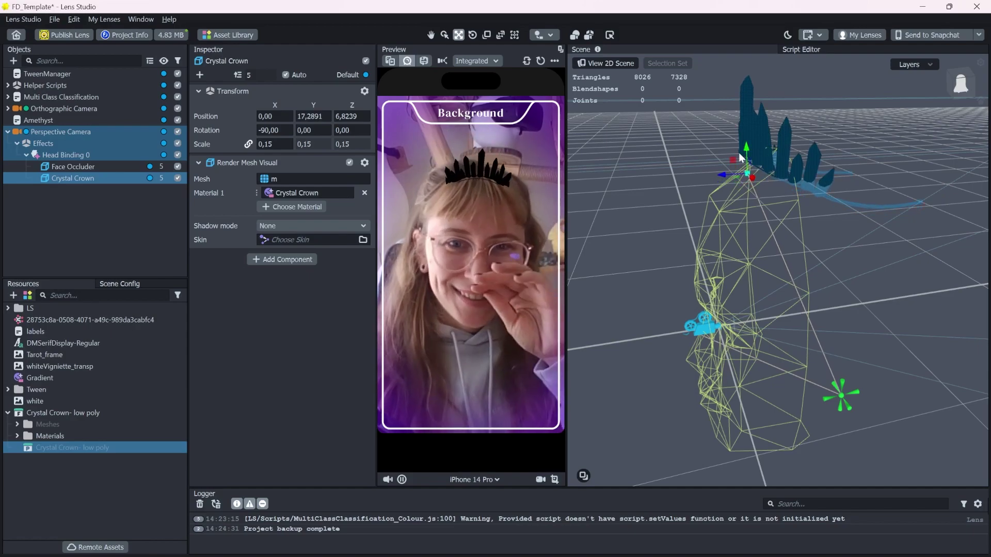
pyautogui.click(77, 216)
pyautogui.click(79, 172)
pyautogui.click(79, 178)
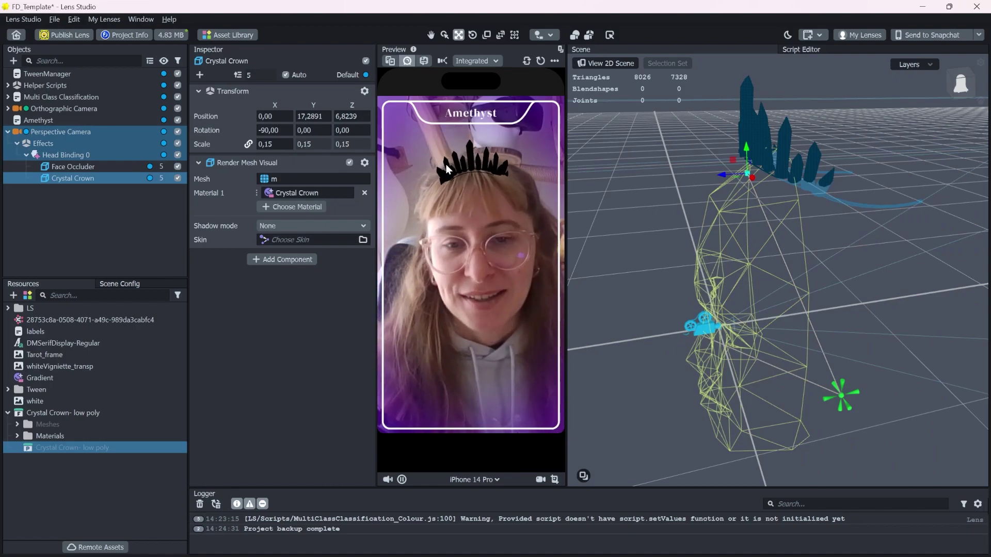
# Step: Add a point Light to the scene and raise its intensity to about 2.43
pyautogui.click(77, 205)
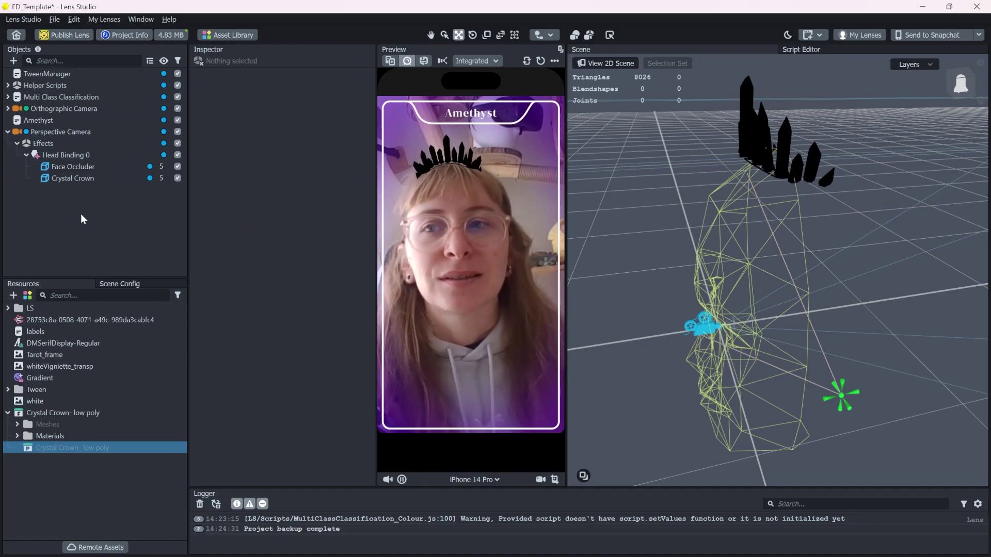
pyautogui.click(13, 60)
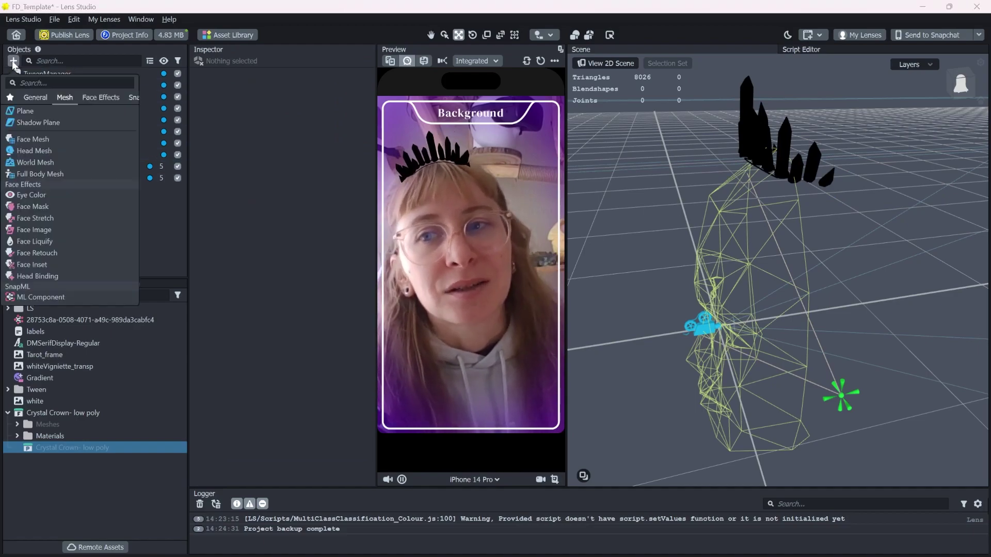
pyautogui.scroll(6, 56, 185)
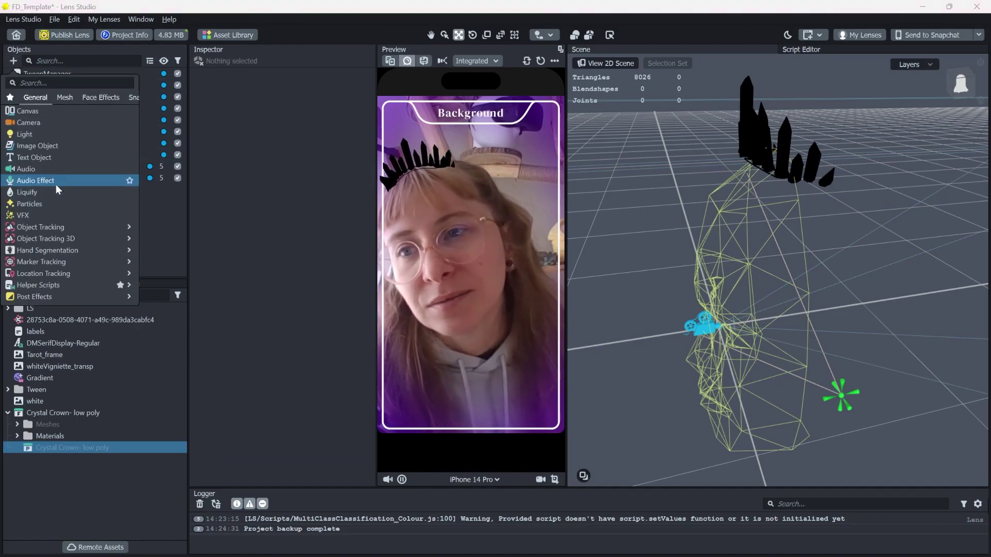
pyautogui.click(54, 134)
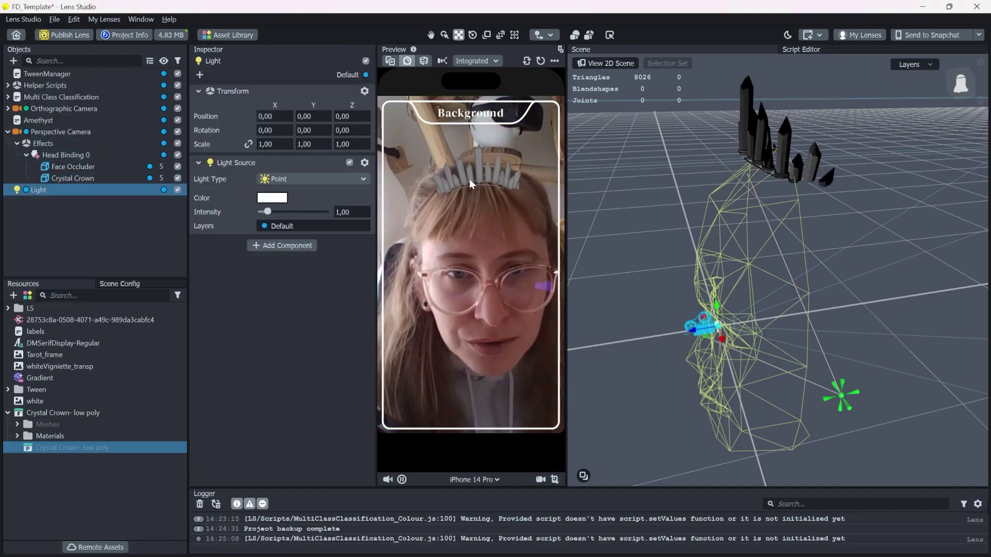
pyautogui.moveTo(268, 212); pyautogui.dragTo(277, 213)
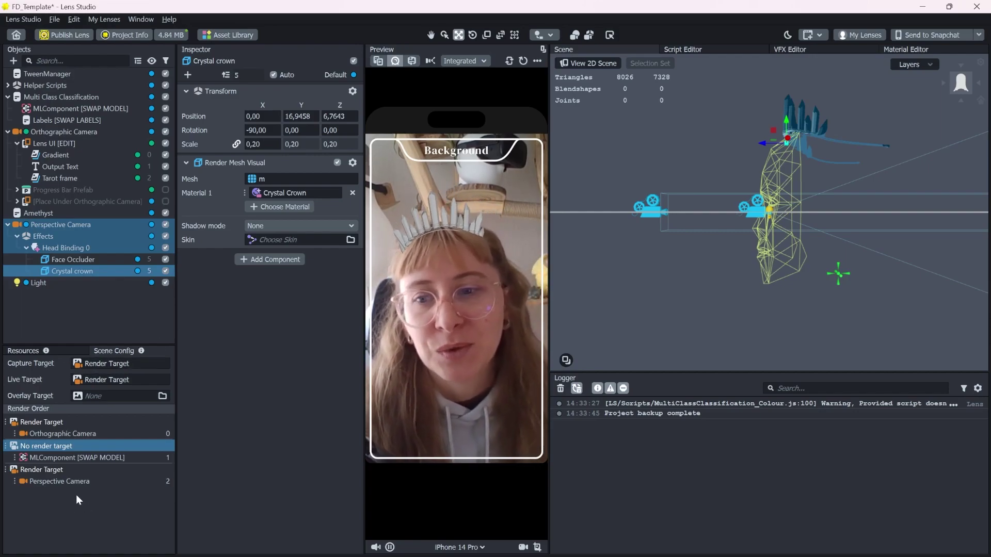
# Step: Move Orthographic Camera below Perspective Camera in the render target's render order
pyautogui.click(56, 445)
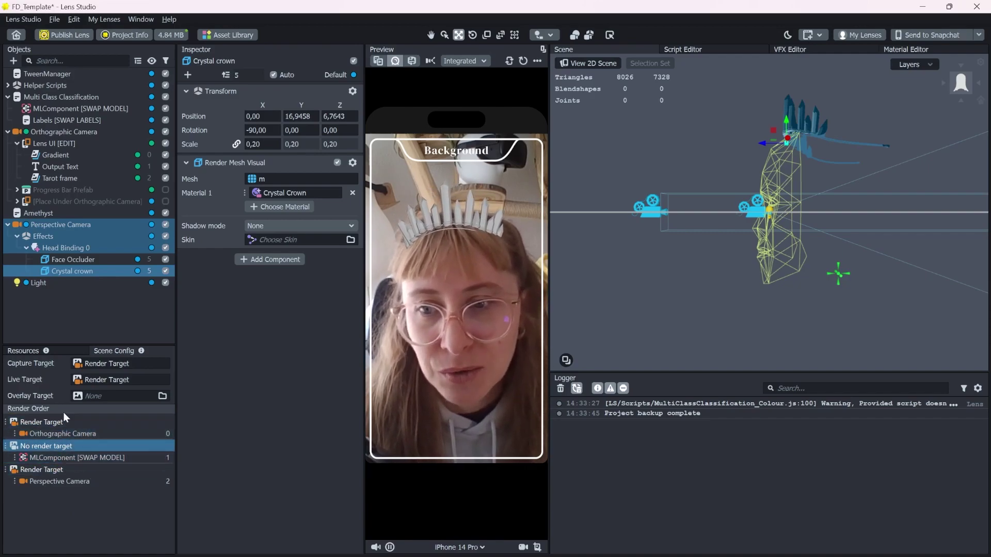
pyautogui.click(39, 352)
pyautogui.click(110, 350)
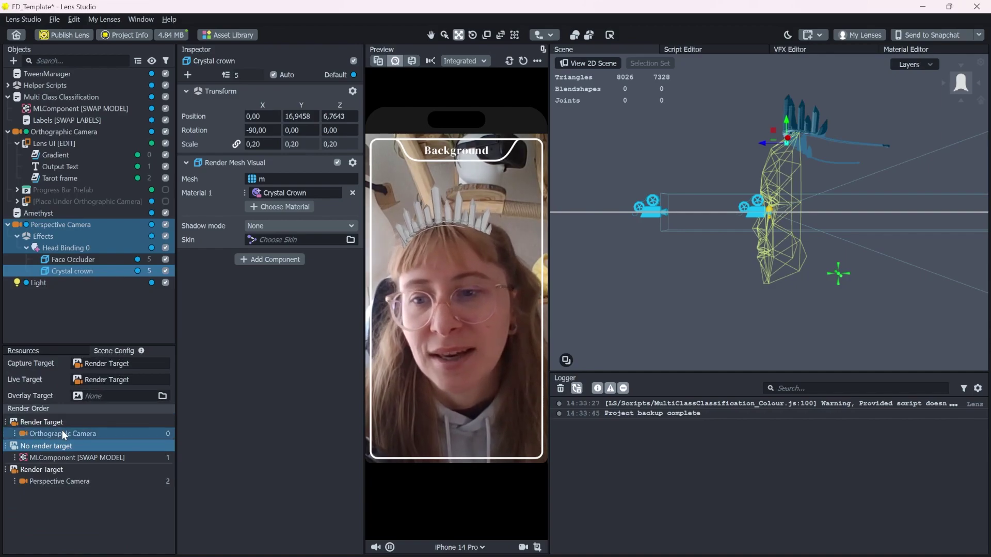
pyautogui.moveTo(53, 433); pyautogui.dragTo(52, 482)
pyautogui.click(73, 445)
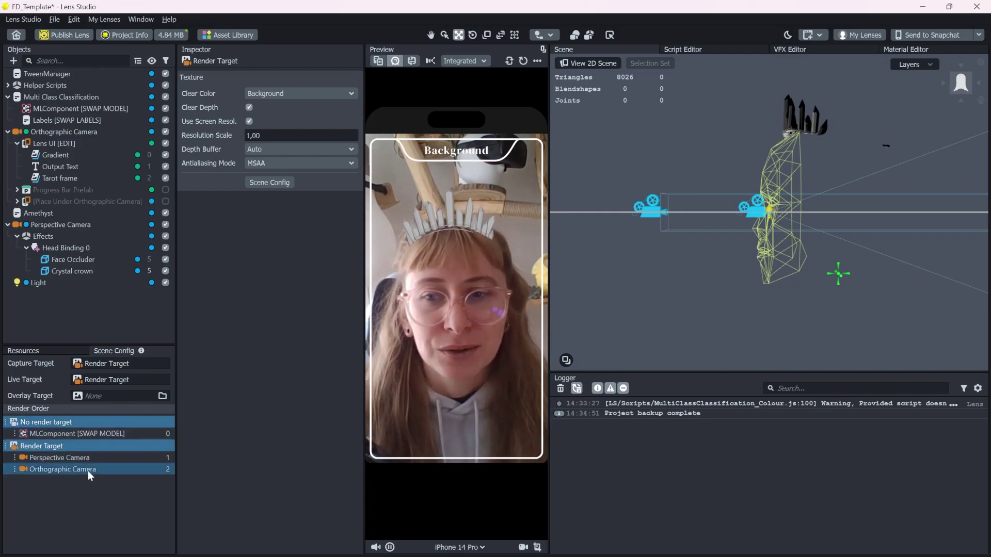
pyautogui.click(24, 351)
pyautogui.click(17, 236)
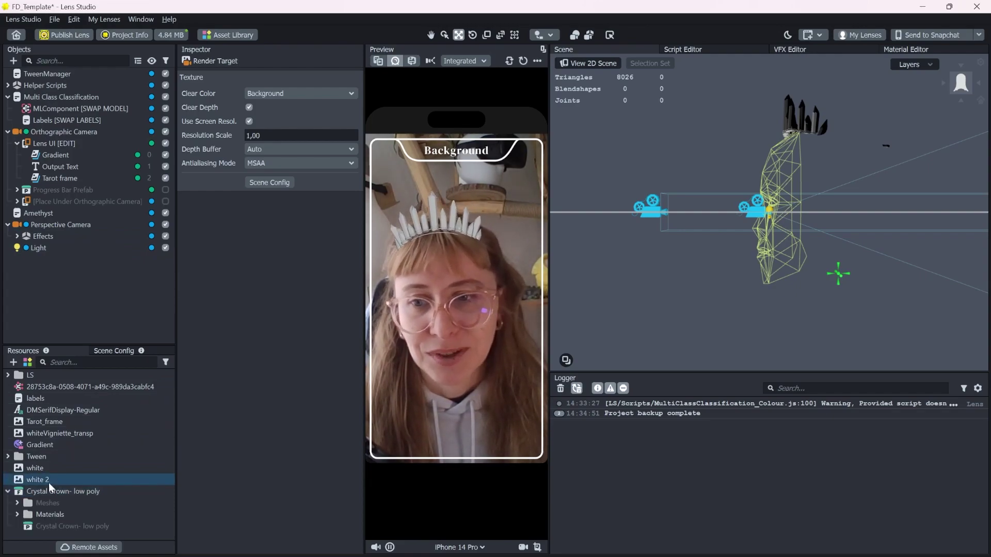
# Step: Import the Crystal_Crown texture files from the crown textures folder into Resources
pyautogui.click(17, 515)
pyautogui.click(66, 515)
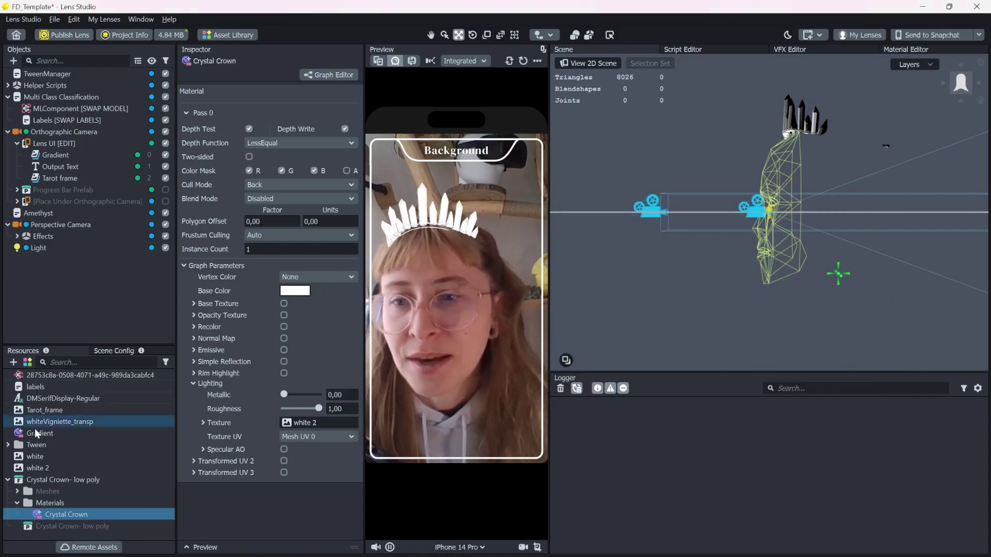
pyautogui.click(449, 548)
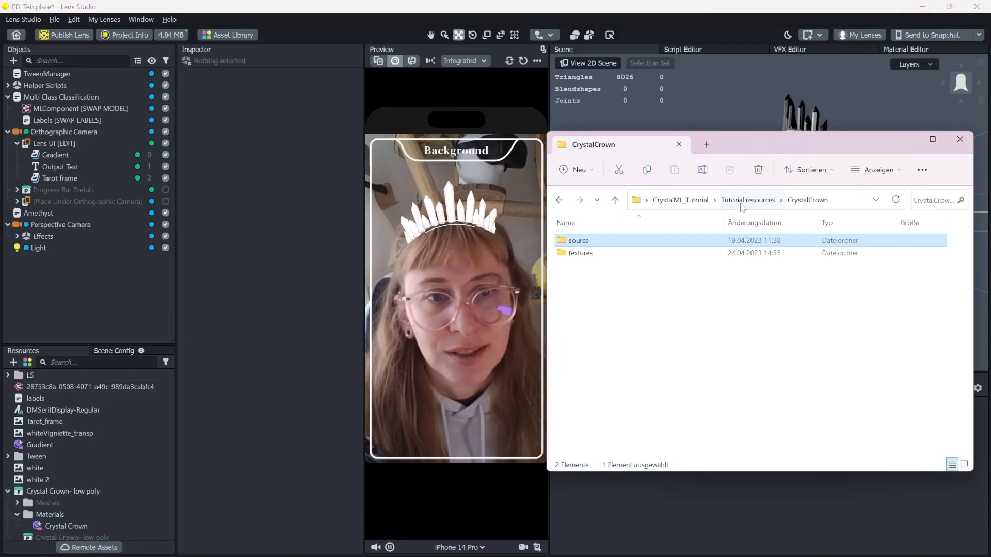
pyautogui.doubleClick(580, 252)
pyautogui.moveTo(584, 247); pyautogui.dragTo(188, 475)
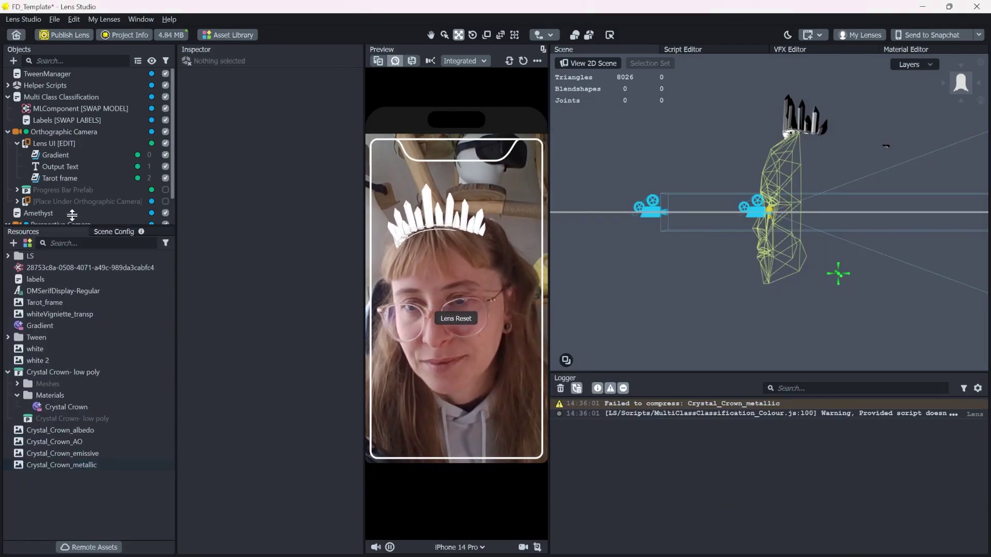
# Step: Assign Crystal_Crown_albedo as base texture and Crystal_Crown_opacity as opacity texture on the Crystal Crown material
pyautogui.click(66, 394)
pyautogui.click(284, 303)
pyautogui.moveTo(62, 416); pyautogui.dragTo(323, 318)
pyautogui.click(284, 343)
pyautogui.moveTo(94, 474); pyautogui.dragTo(295, 355)
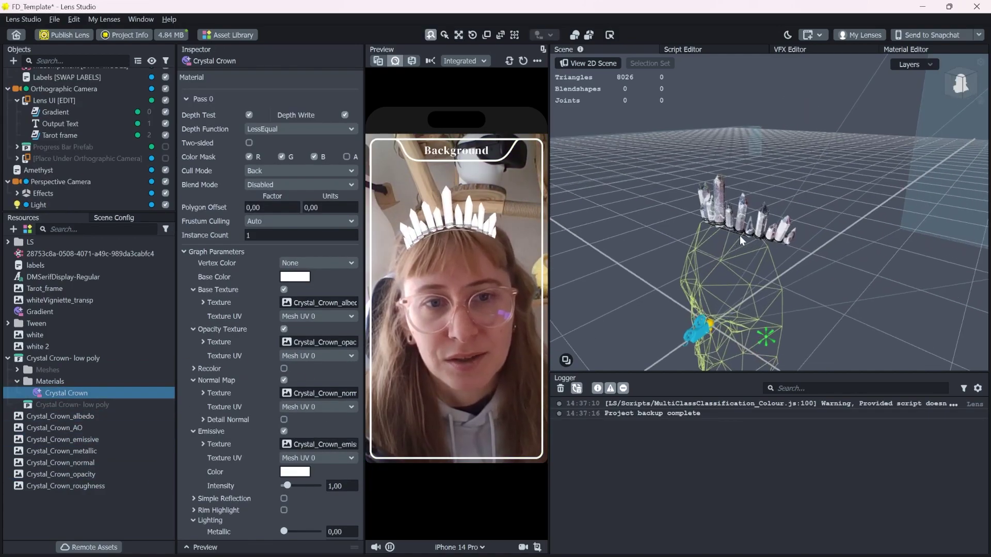
# Step: Lower the Light's intensity while viewing the crown up close
pyautogui.keyDown('alt'); pyautogui.moveTo(739, 236); pyautogui.dragTo(743, 200); pyautogui.keyUp('alt')
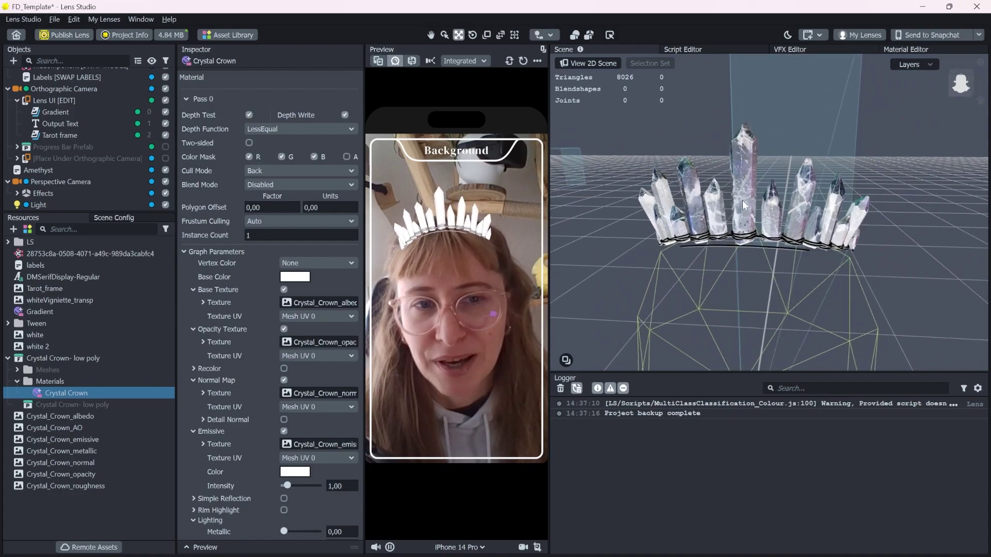
pyautogui.scroll(3, 735, 197)
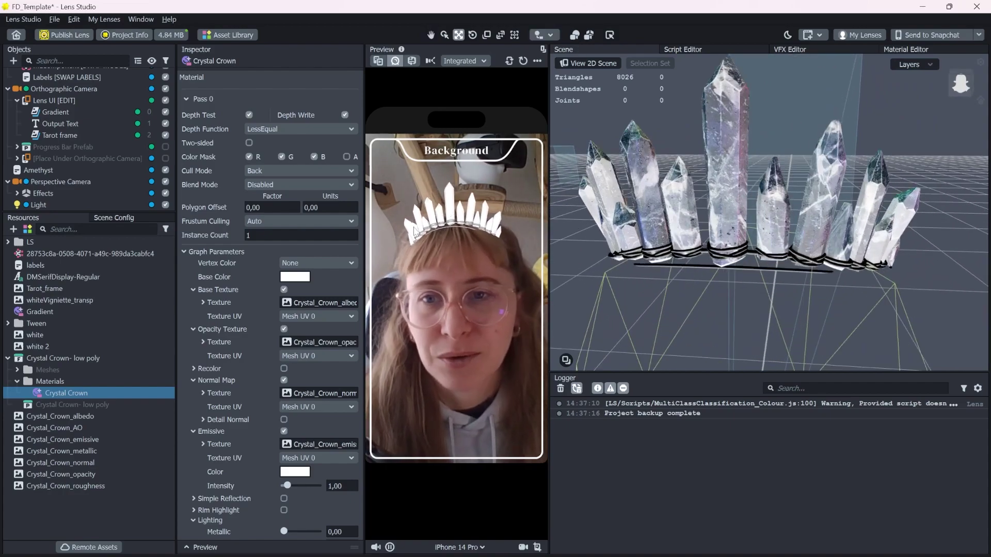
pyautogui.click(57, 204)
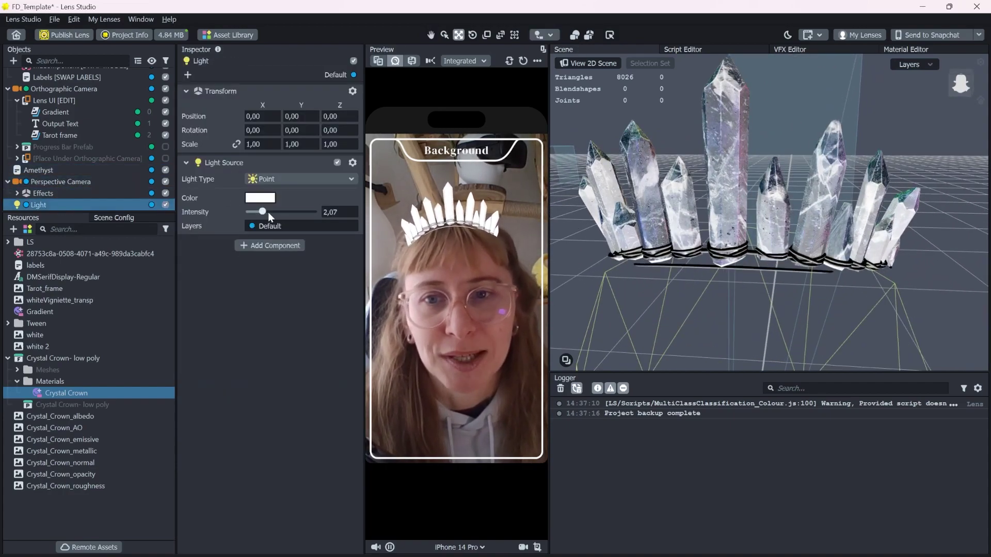
pyautogui.moveTo(261, 213); pyautogui.dragTo(250, 218)
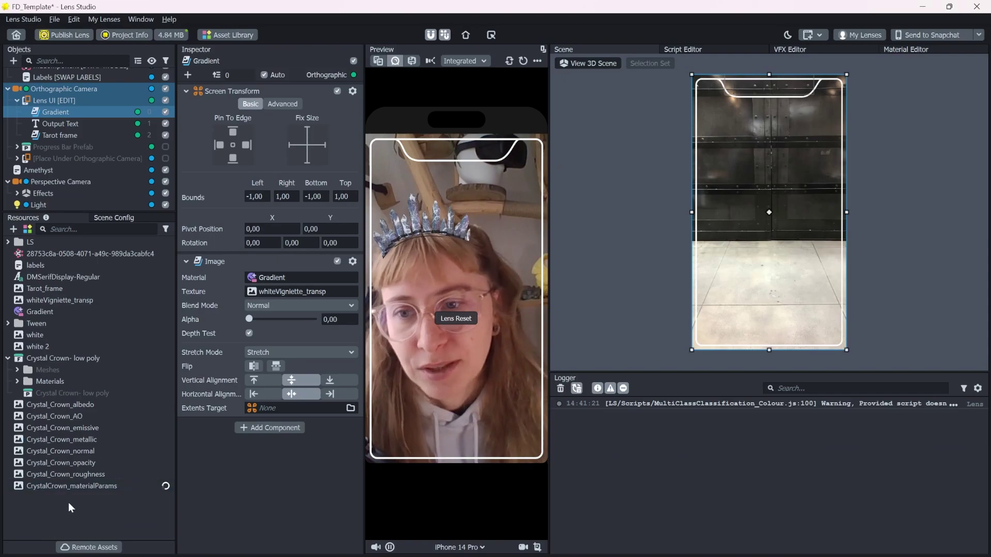
pyautogui.click(18, 391)
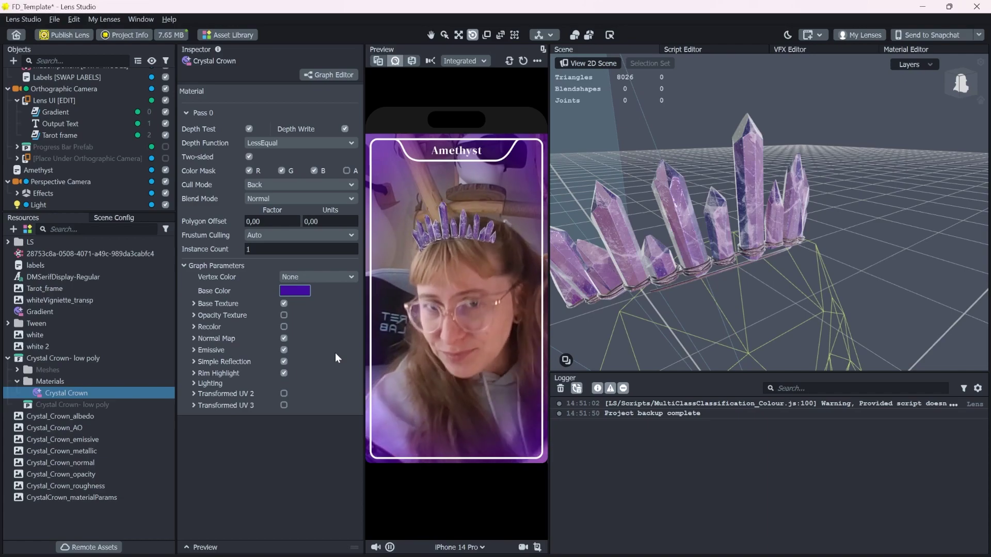
# Step: Set the Crystal Crown material's base colour to white #ffffff
pyautogui.click(302, 290)
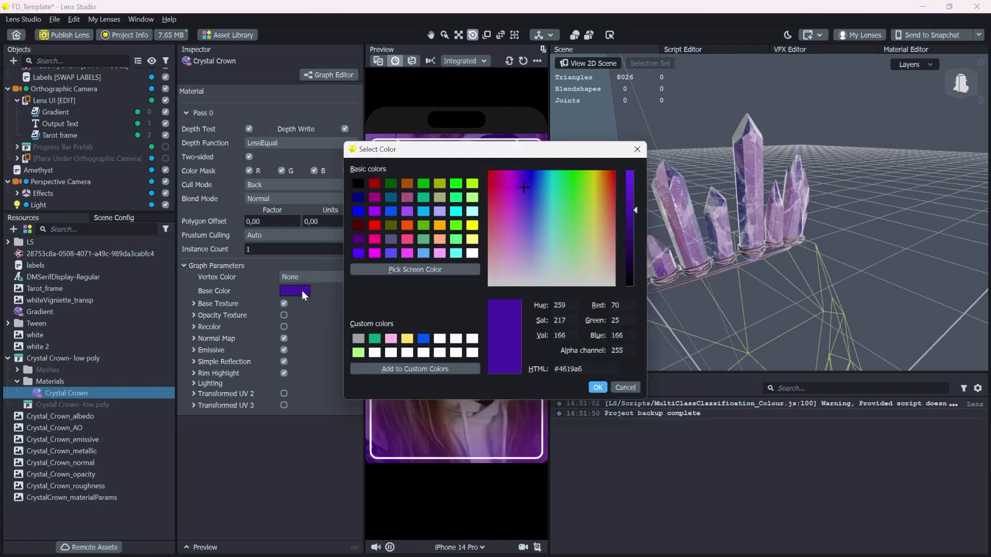
pyautogui.moveTo(392, 149); pyautogui.dragTo(634, 207)
pyautogui.click(870, 229)
pyautogui.click(776, 238)
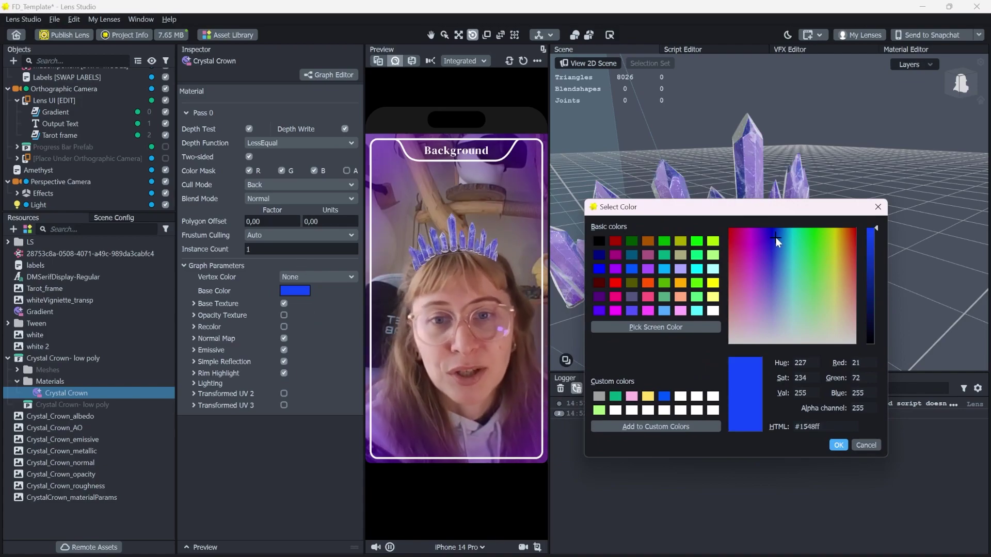
pyautogui.moveTo(776, 237); pyautogui.dragTo(757, 290)
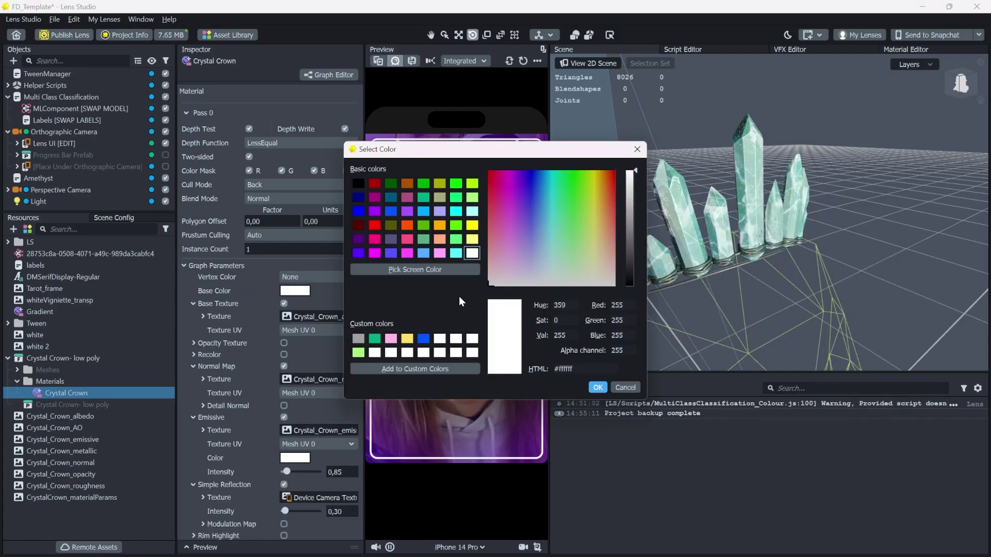
pyautogui.click(597, 388)
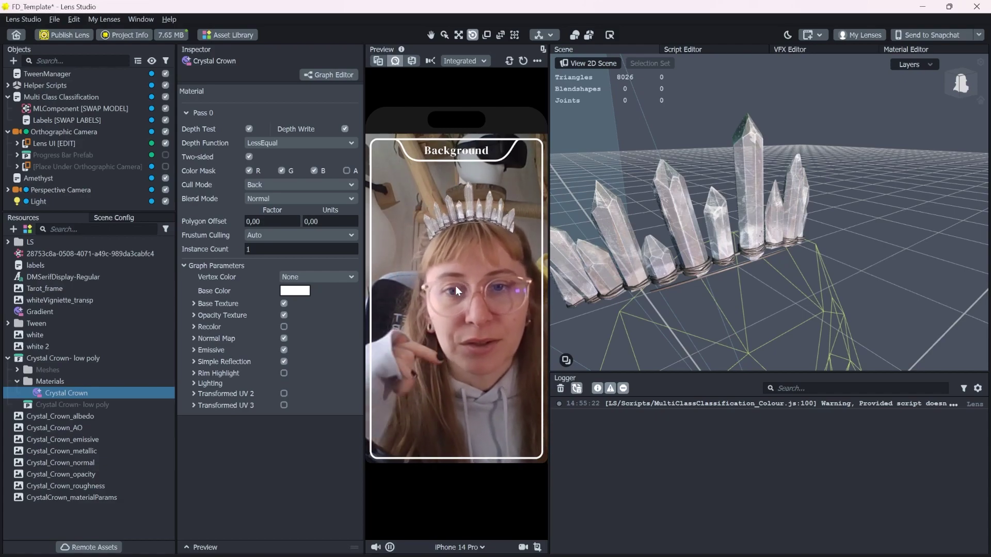
pyautogui.click(74, 178)
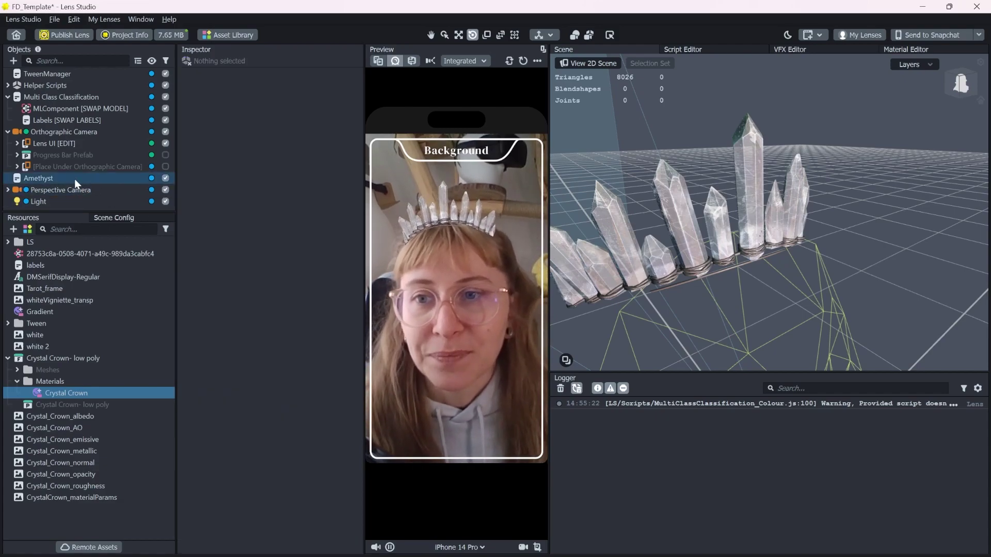
# Step: Create a new child scene object under Amethyst named Tweens
pyautogui.click(75, 178)
pyautogui.scroll(-3, 247, 346)
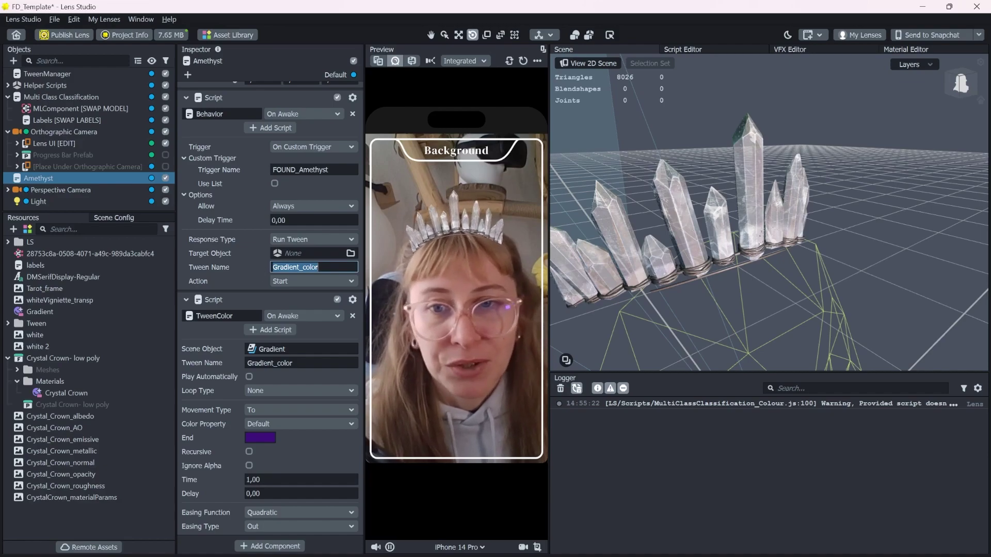
pyautogui.rightClick(55, 178)
pyautogui.click(87, 185)
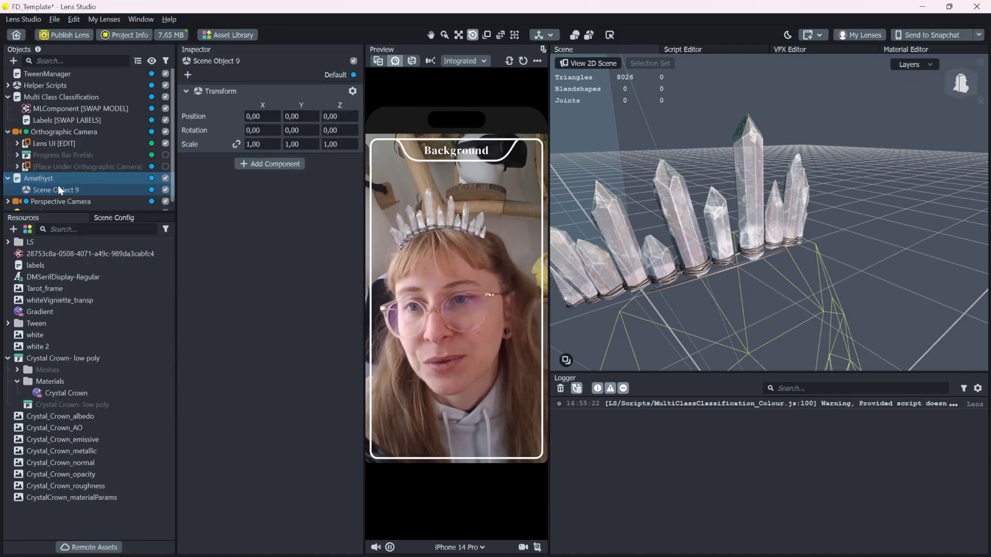
pyautogui.doubleClick(58, 190)
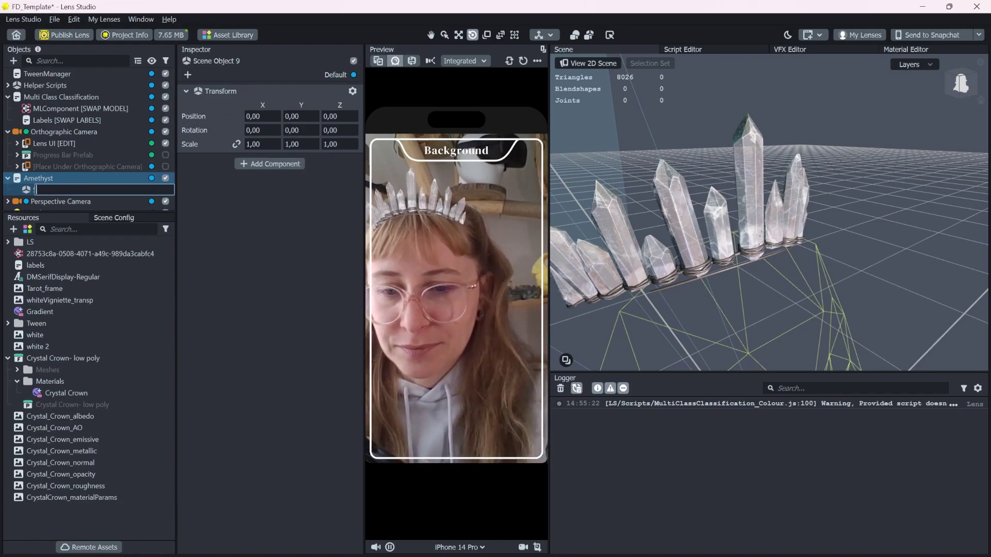
pyautogui.press('Return')
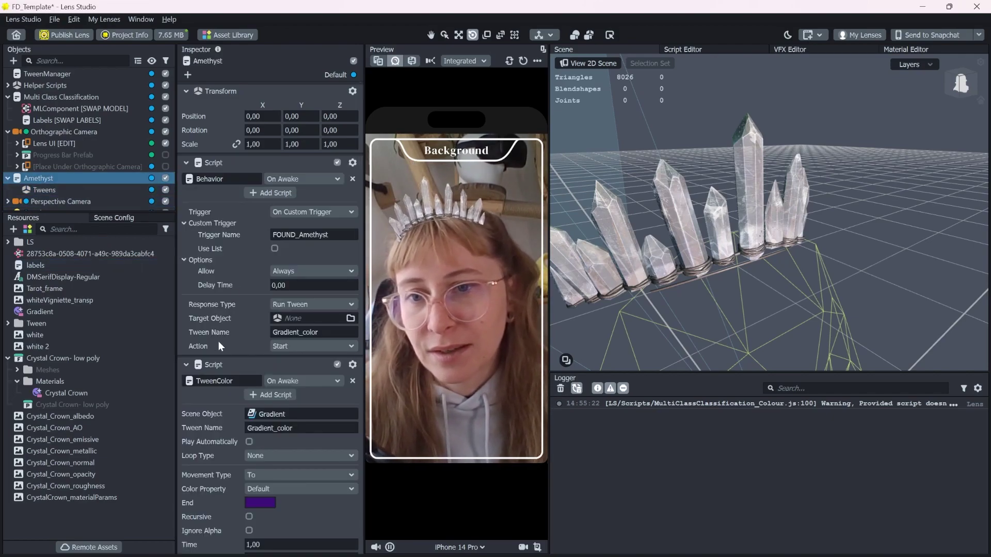
# Step: Copy Amethyst's TweenColor script component and paste it onto Tweens
pyautogui.rightClick(231, 368)
pyautogui.click(258, 384)
pyautogui.click(44, 190)
pyautogui.rightClick(228, 257)
pyautogui.click(255, 266)
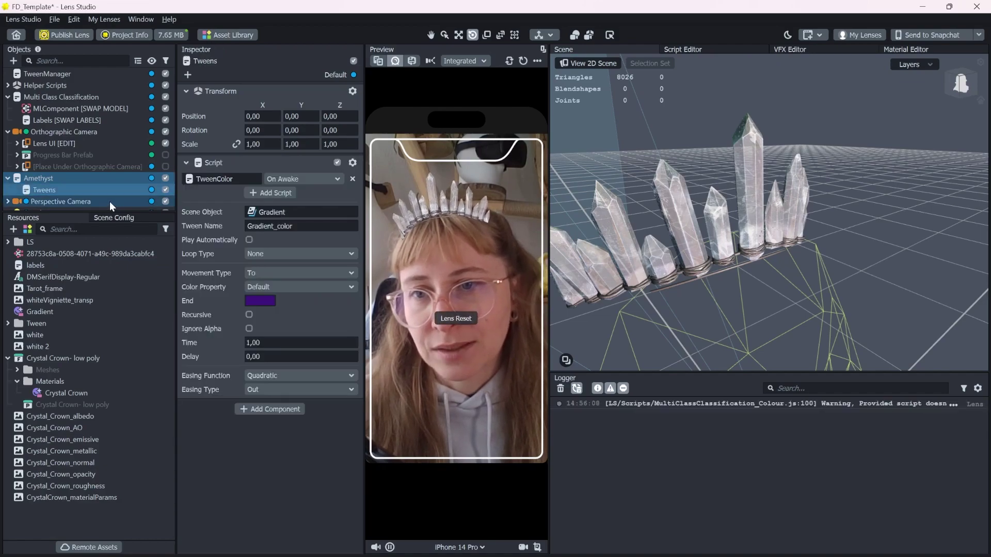
# Step: Assign the TweenChain script to Amethyst's second Script component
pyautogui.click(85, 169)
pyautogui.click(85, 178)
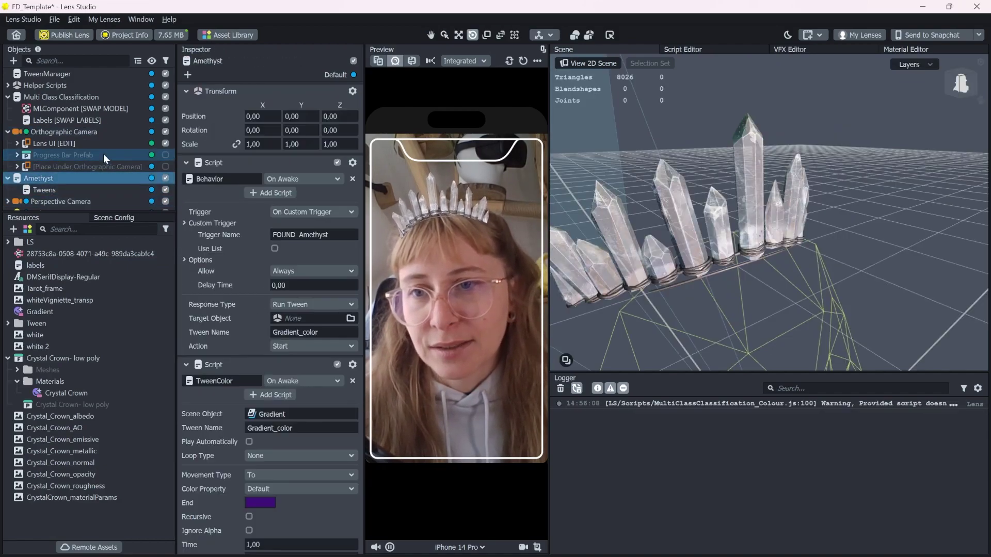
pyautogui.click(230, 316)
pyautogui.write('twee')
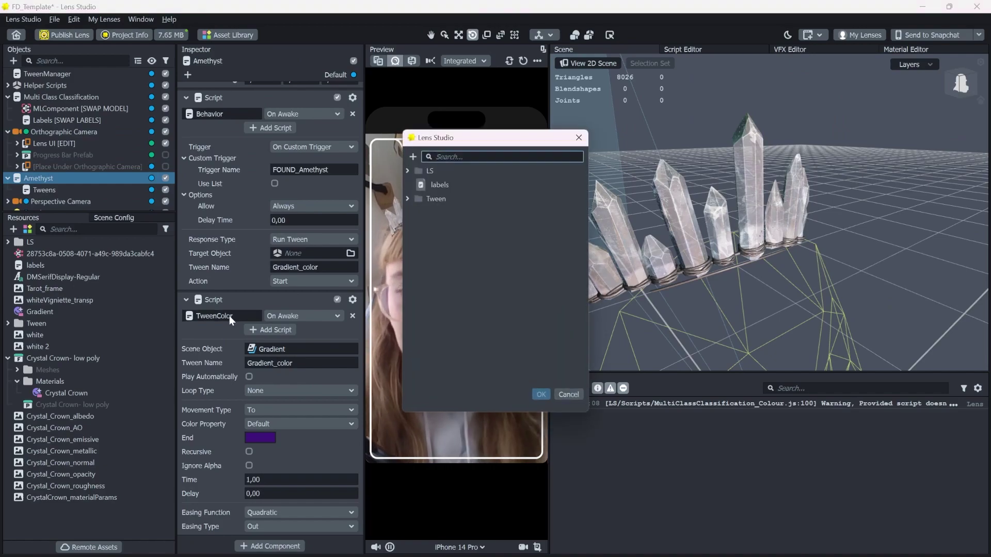
pyautogui.write('n')
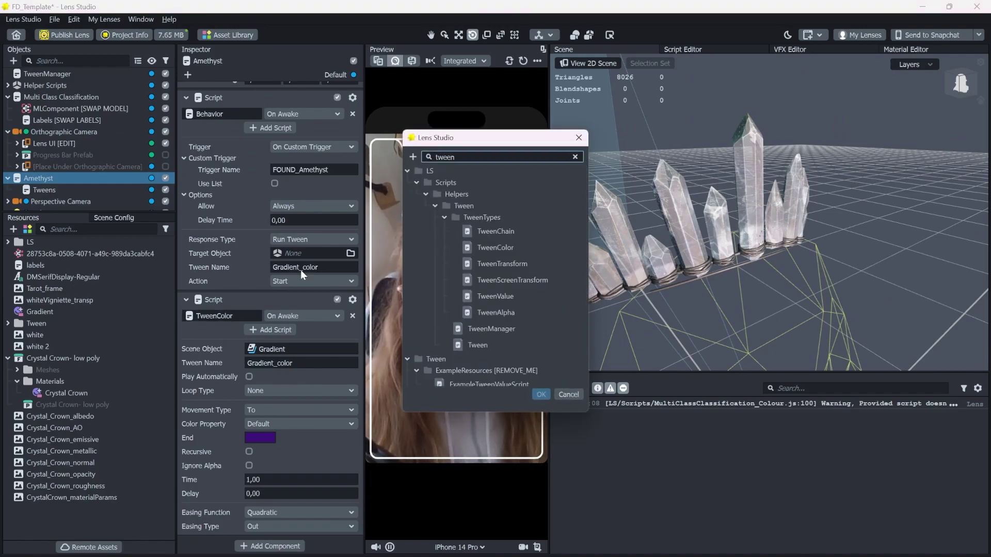
pyautogui.click(513, 230)
pyautogui.click(541, 394)
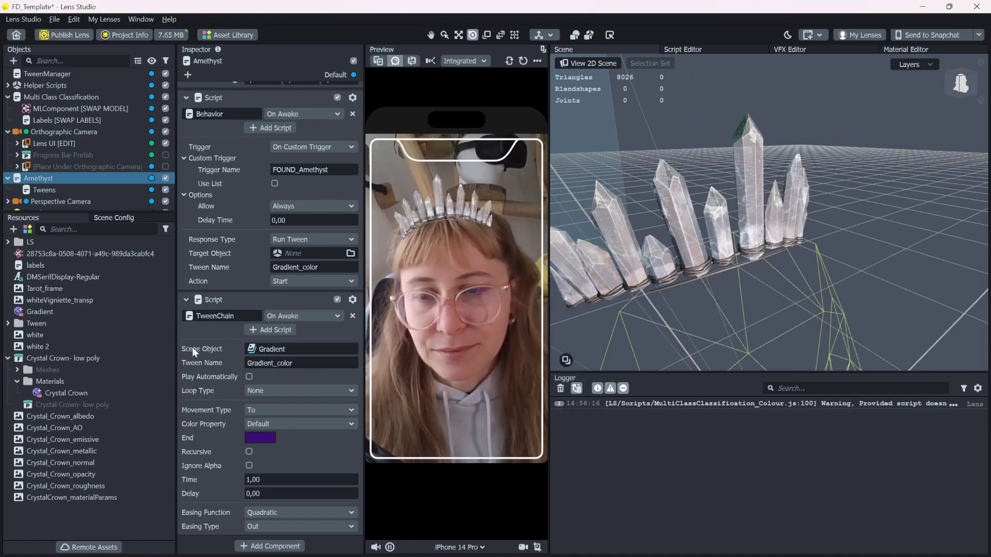
# Step: Rename the chain's Tween Name to Amethyst_tweens and add an empty tween-name value
pyautogui.scroll(2, 192, 348)
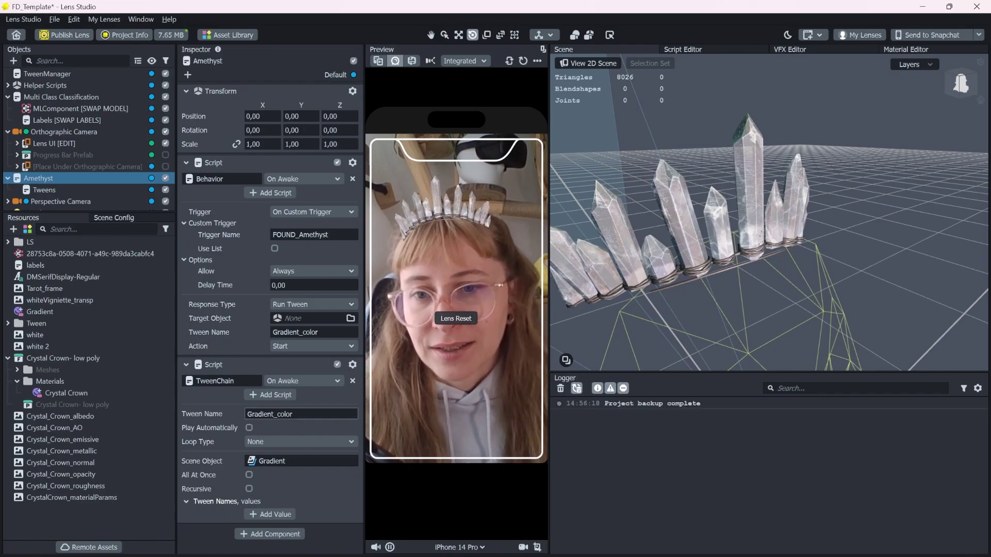
pyautogui.moveTo(277, 414); pyautogui.dragTo(293, 415)
pyautogui.hotkey('ctrl', 'a')
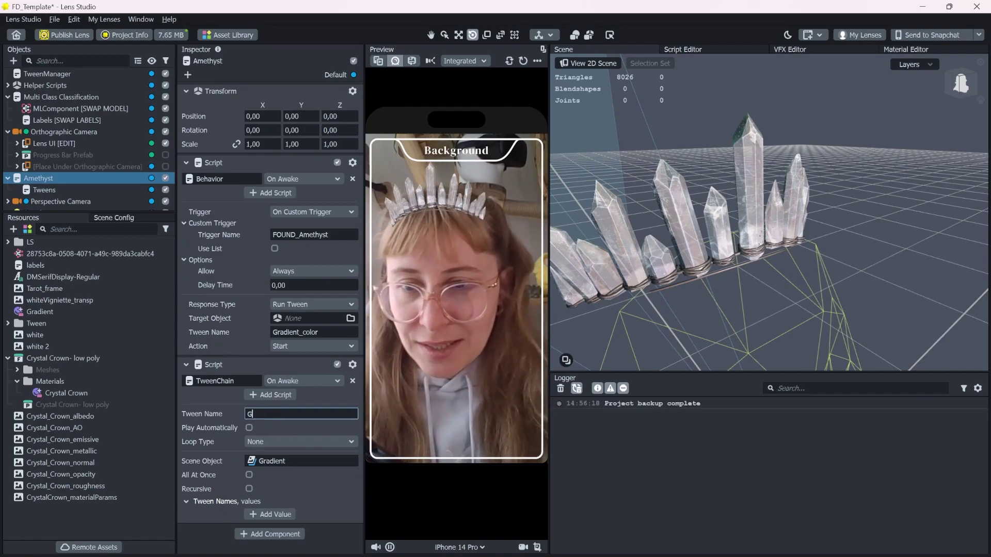
pyautogui.write('Amethyst_tweens')
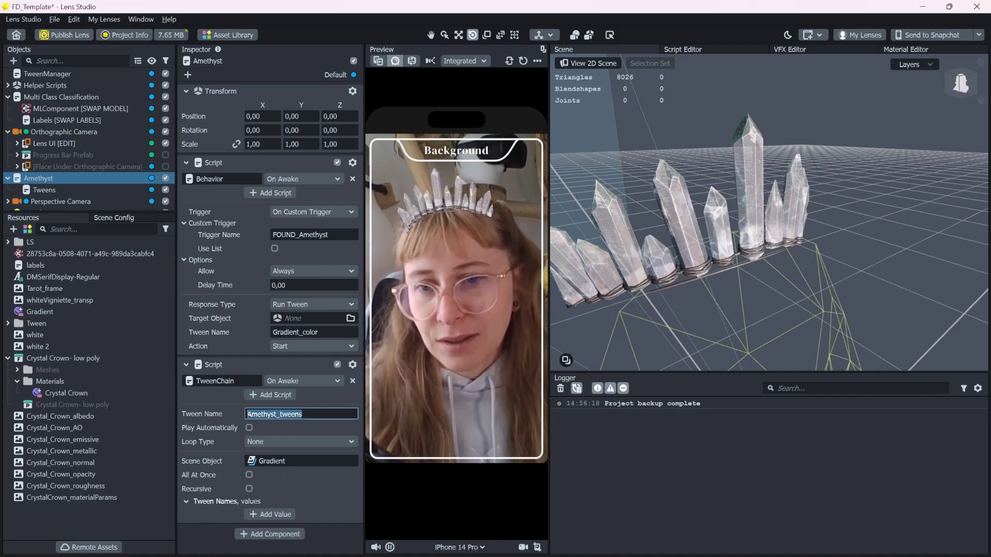
pyautogui.hotkey('ctrl', 'a')
pyautogui.press('Return')
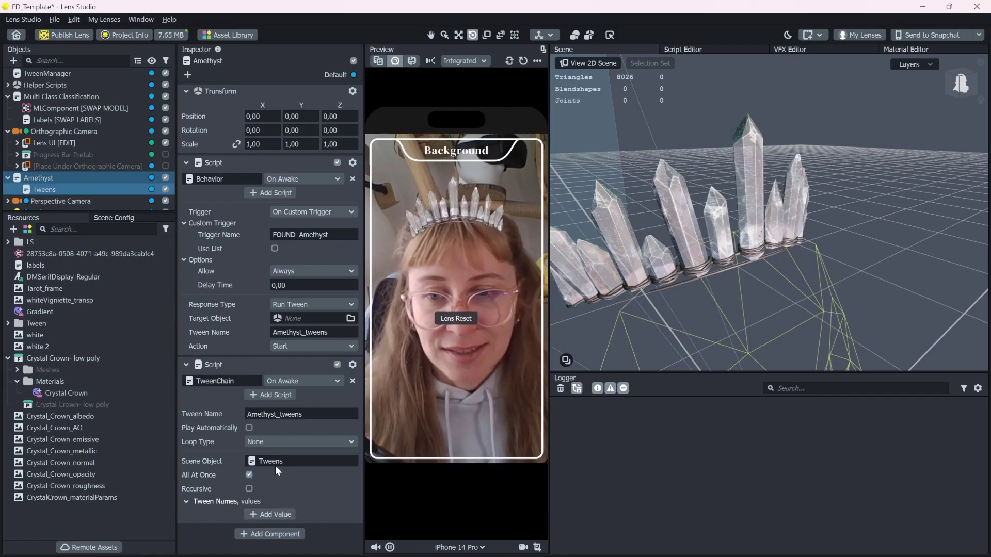
pyautogui.click(270, 514)
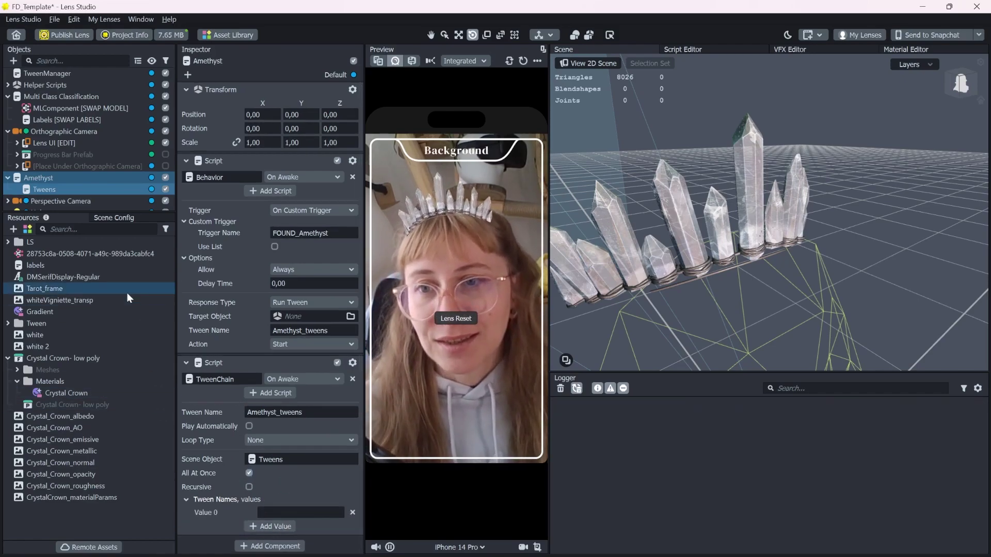
pyautogui.doubleClick(73, 192)
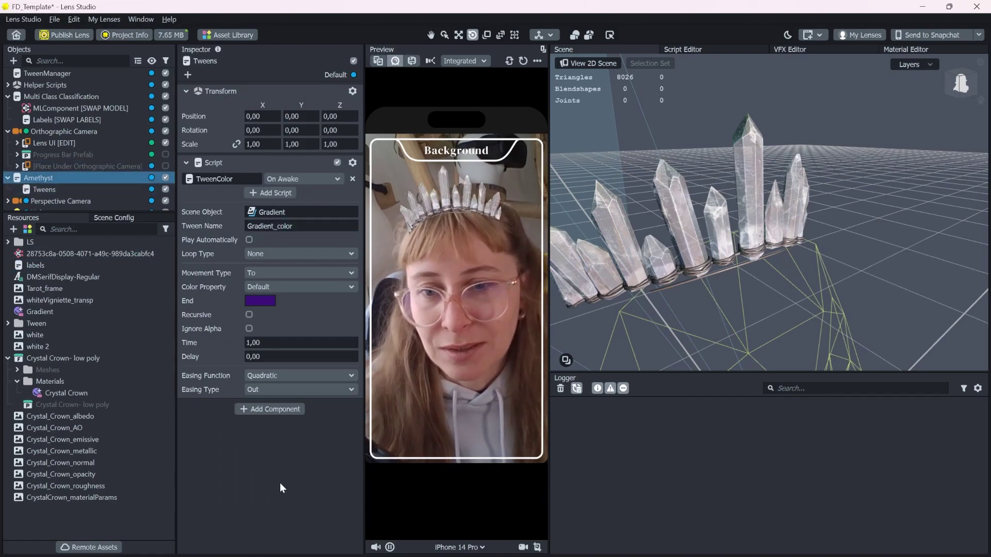
# Step: Enter Gradient_color as Value 0 and paste a second TweenColor component onto Tweens
pyautogui.press('Return')
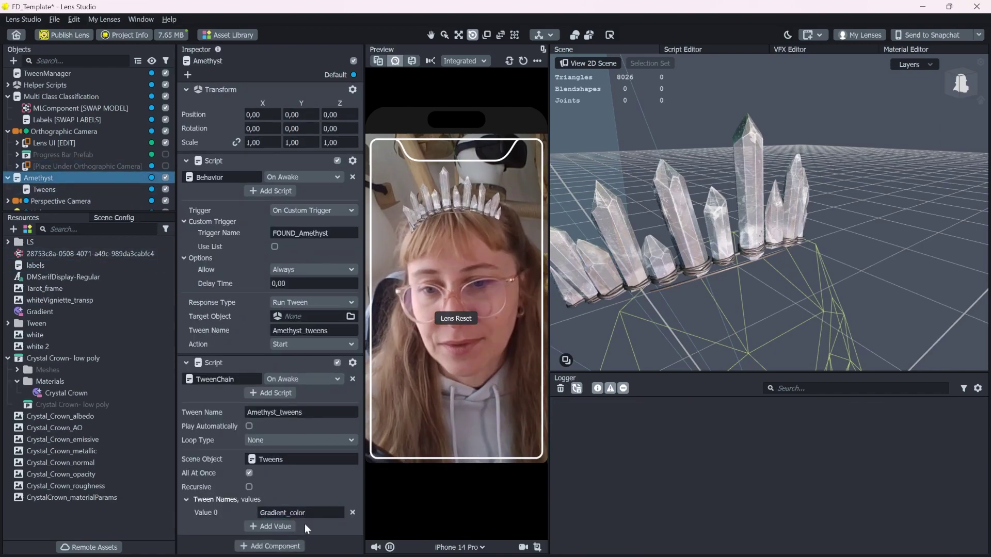
pyautogui.click(44, 190)
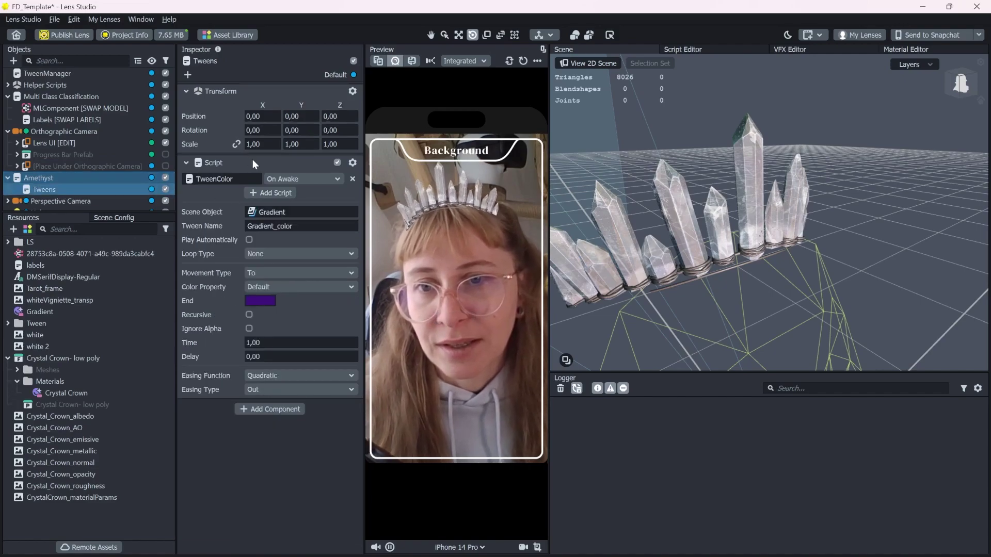
pyautogui.rightClick(253, 163)
pyautogui.click(275, 176)
pyautogui.rightClick(290, 443)
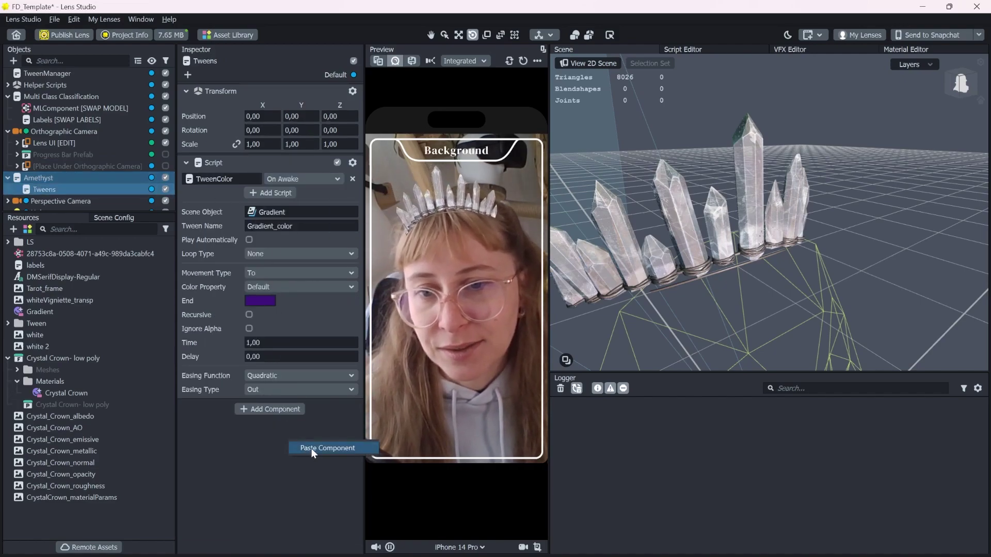
pyautogui.click(312, 449)
# Step: Target the second colour tween at Crystal crown and name it Crown_color
pyautogui.scroll(-3, 231, 424)
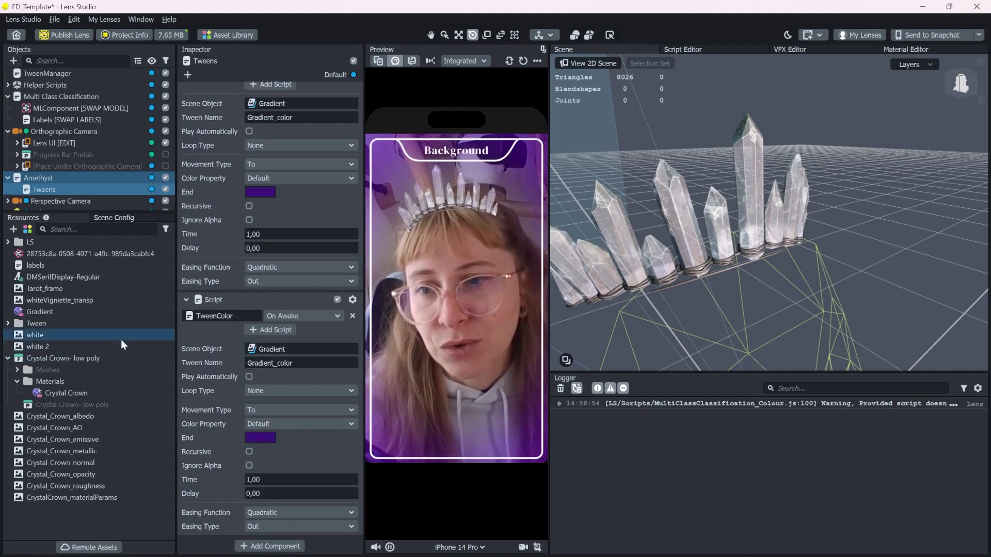
pyautogui.scroll(-1, 49, 143)
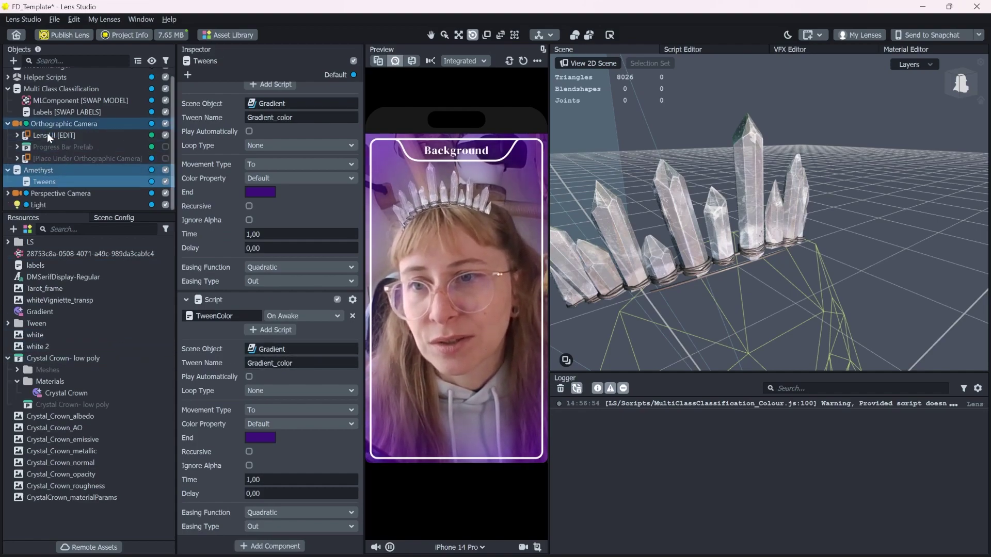
pyautogui.scroll(-1, 82, 189)
pyautogui.click(17, 193)
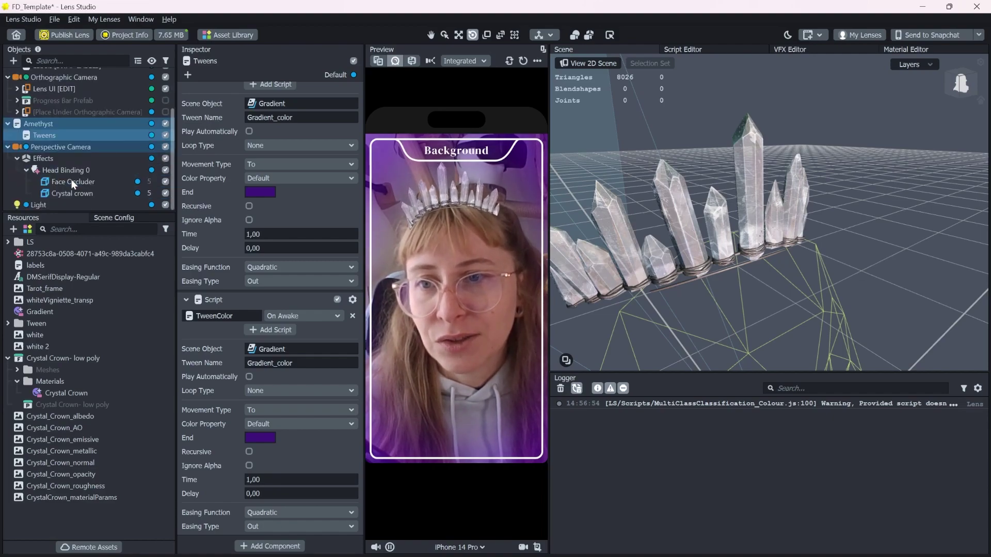
pyautogui.click(74, 193)
pyautogui.moveTo(258, 341); pyautogui.dragTo(265, 347)
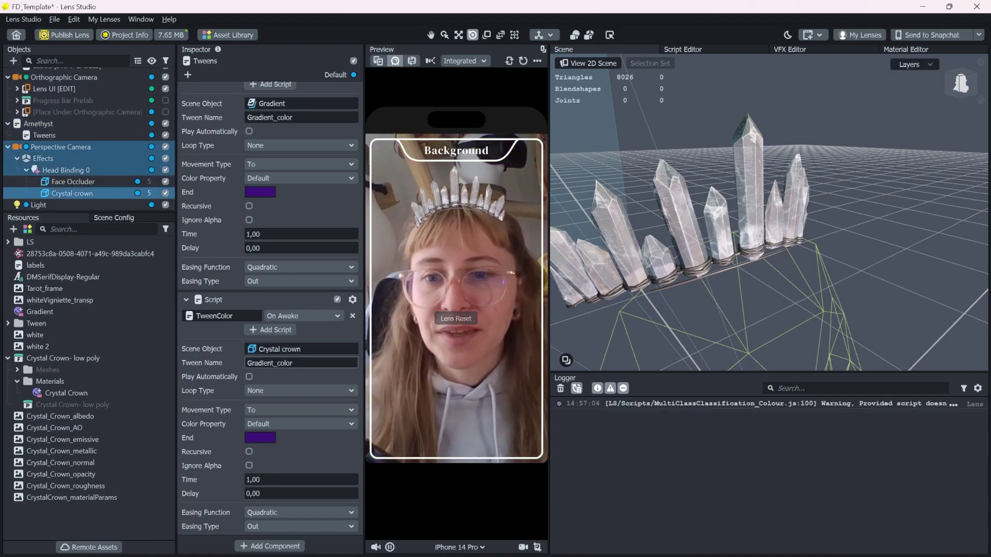
pyautogui.write('Crown')
pyautogui.hotkey('ctrl', 'a')
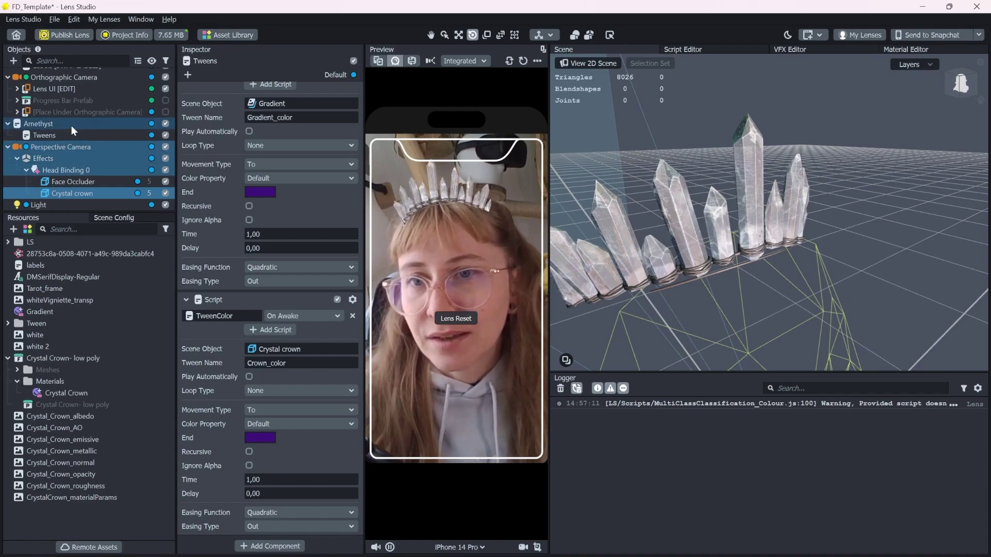
pyautogui.click(75, 124)
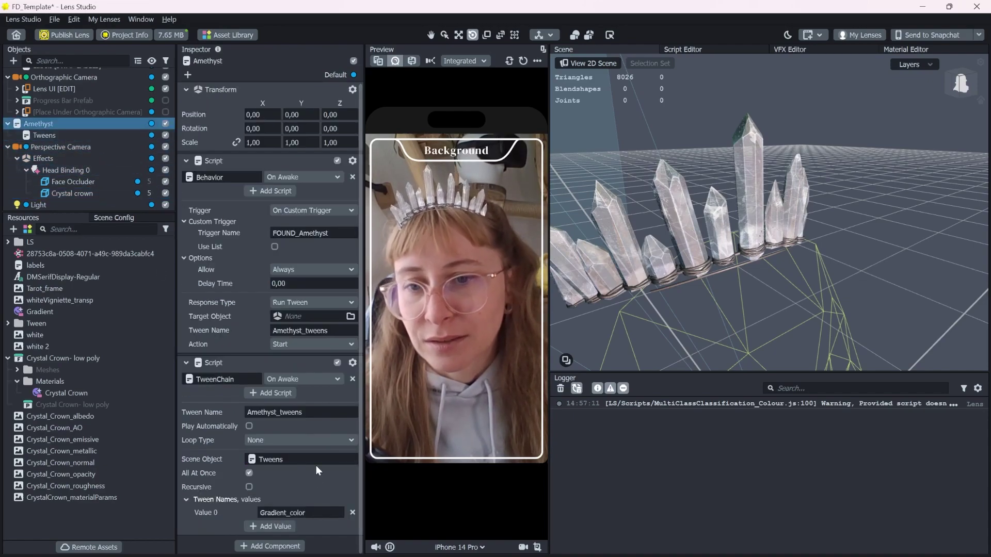
# Step: Add Crown_color as the second tween-name value in Amethyst's tween chain
pyautogui.click(270, 527)
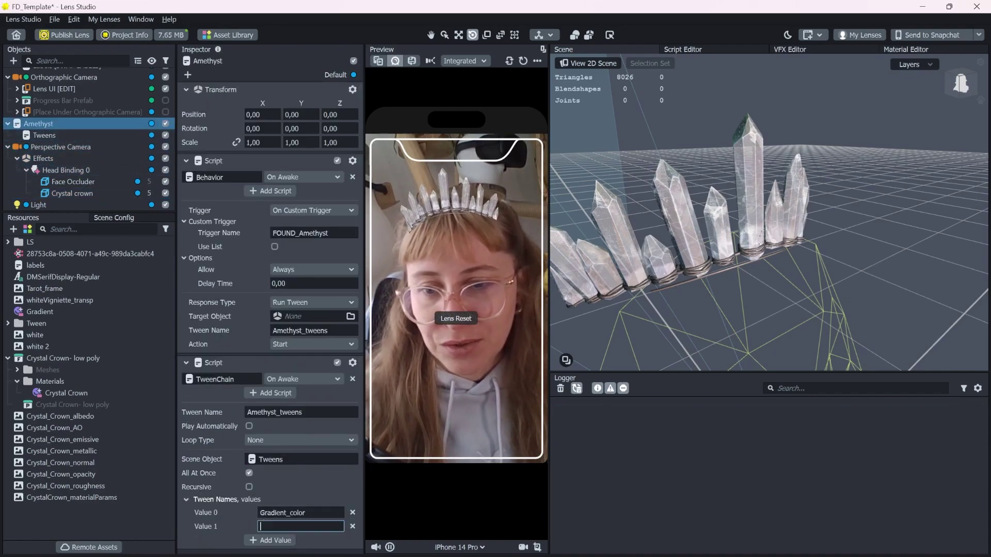
pyautogui.press('Return')
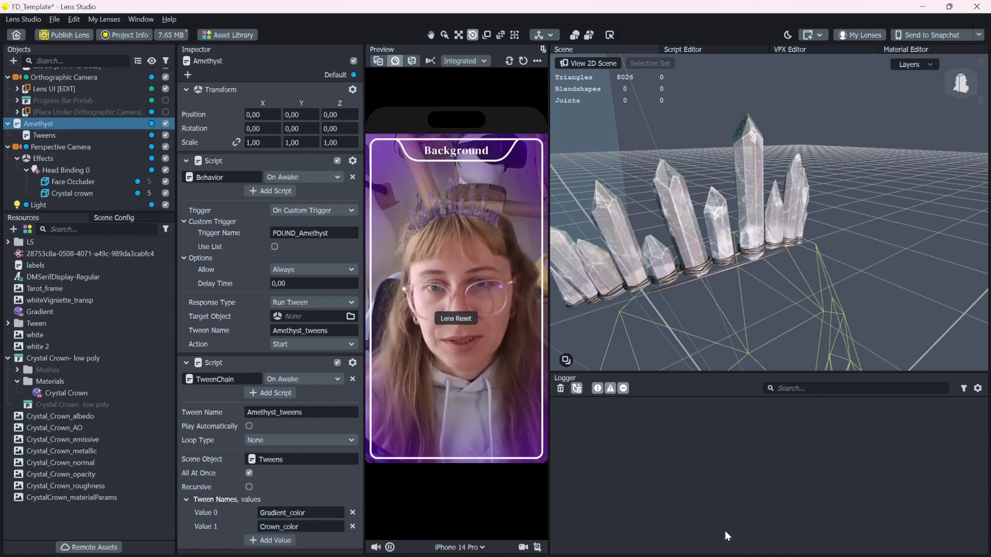
pyautogui.click(128, 192)
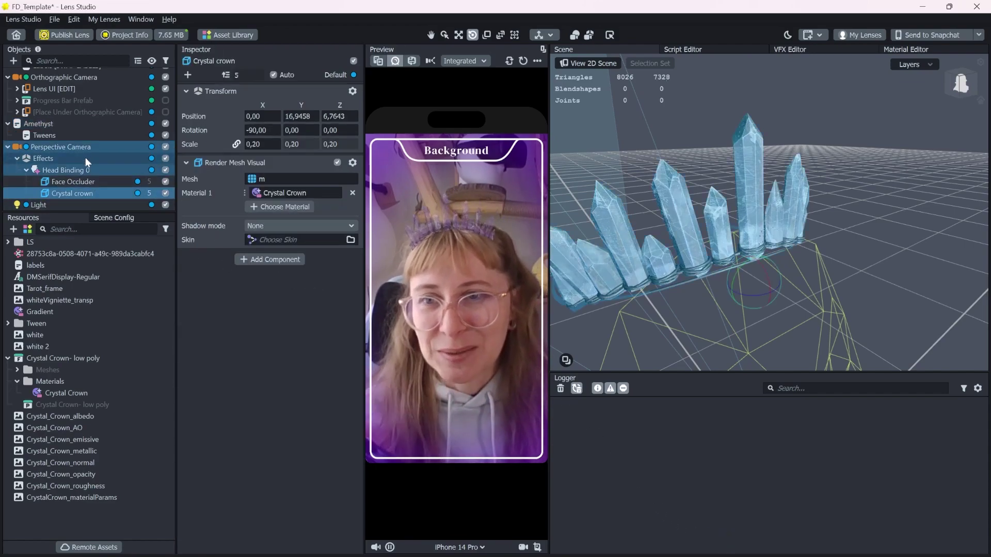
pyautogui.click(58, 135)
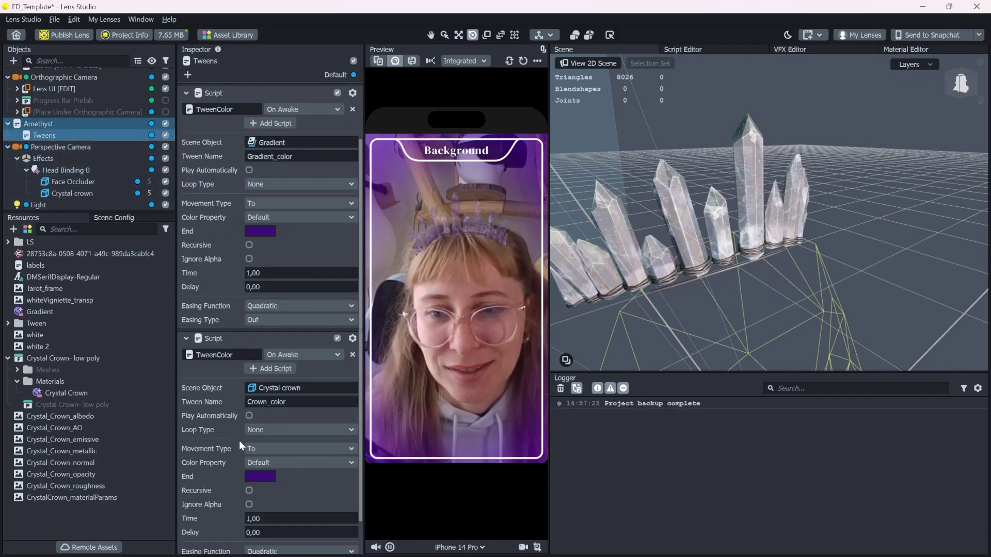
# Step: Set the second TweenColor's End colour to bright purple #7300ff
pyautogui.scroll(-1, 239, 441)
pyautogui.click(258, 438)
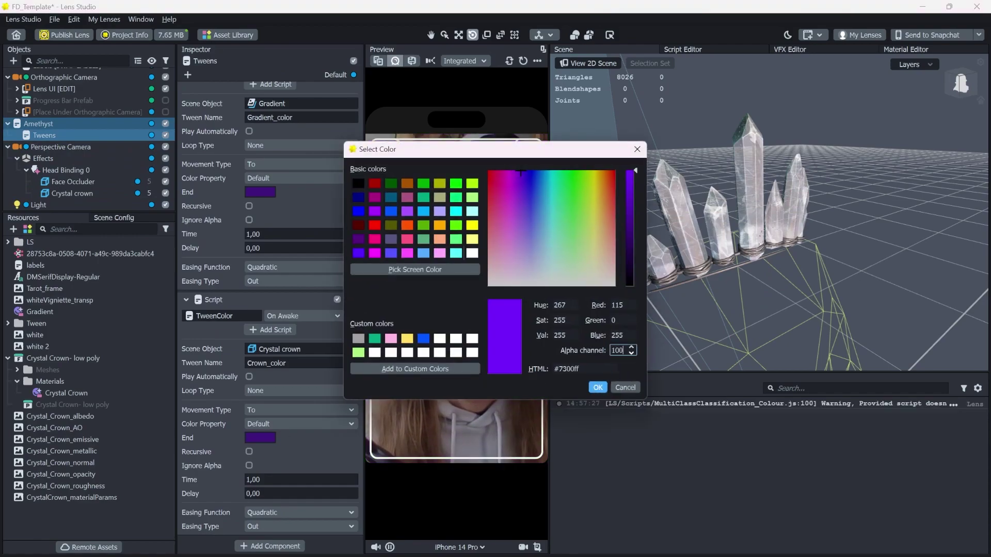
pyautogui.press('Return')
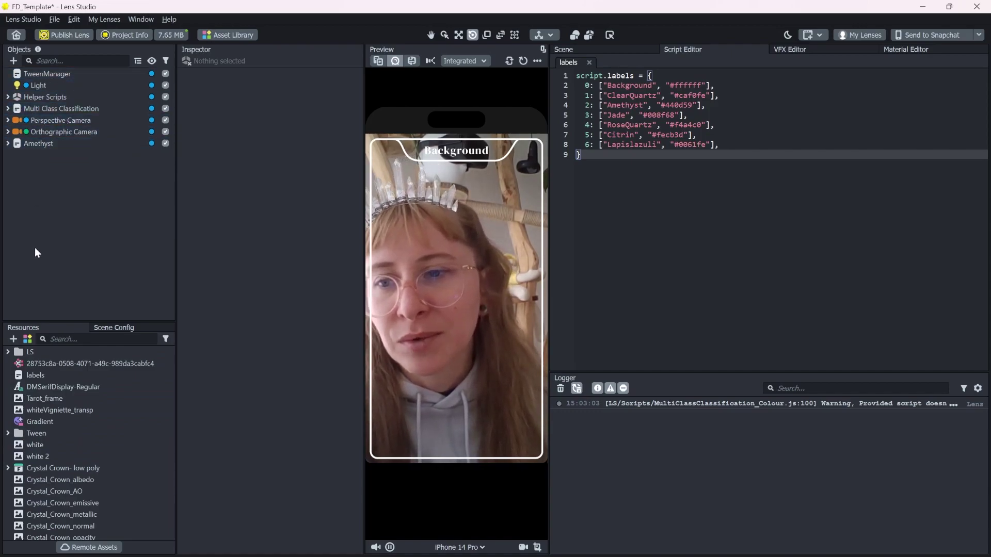
# Step: Select Tweens under Amethyst and collapse its Gradient_color tween script component
pyautogui.click(39, 144)
pyautogui.click(8, 144)
pyautogui.click(44, 155)
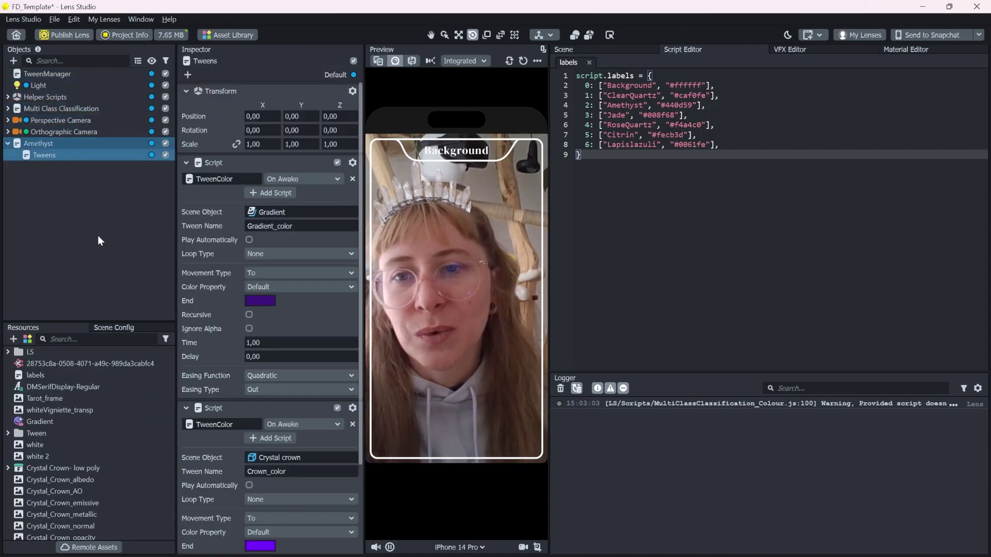
pyautogui.click(186, 164)
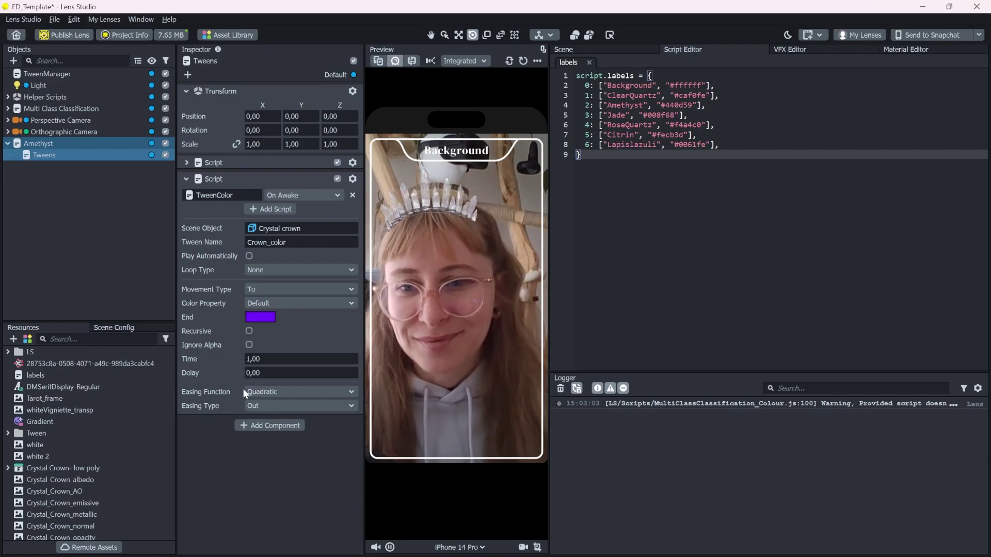
# Step: Add a new Script component to Tweens and assign it the TweenTransform script
pyautogui.click(258, 427)
pyautogui.write('scr')
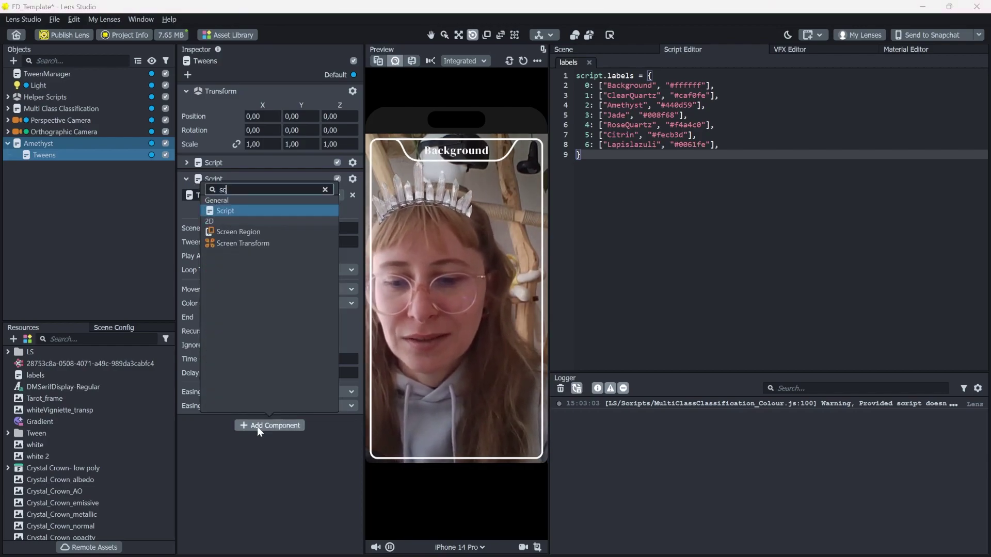
pyautogui.press('Escape')
pyautogui.click(271, 442)
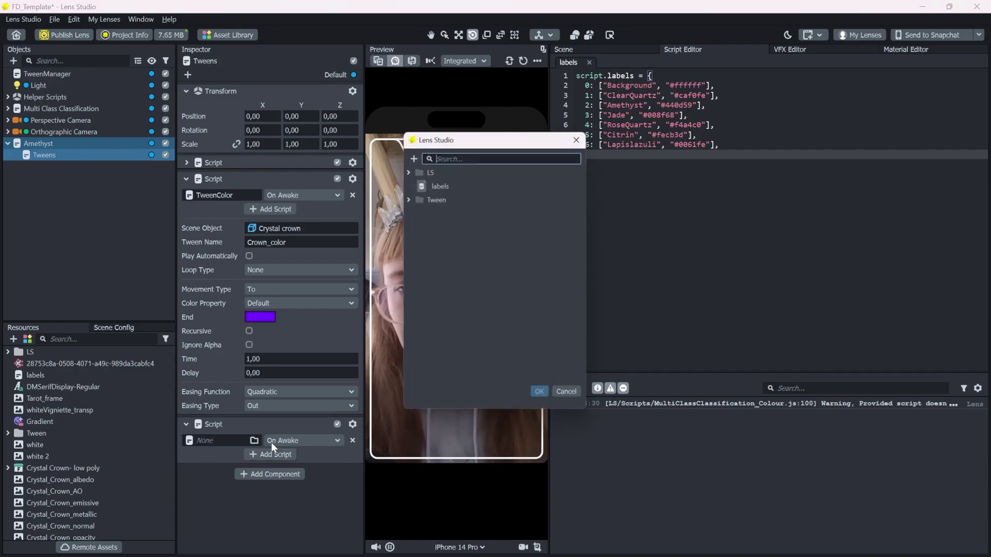
pyautogui.write('tween')
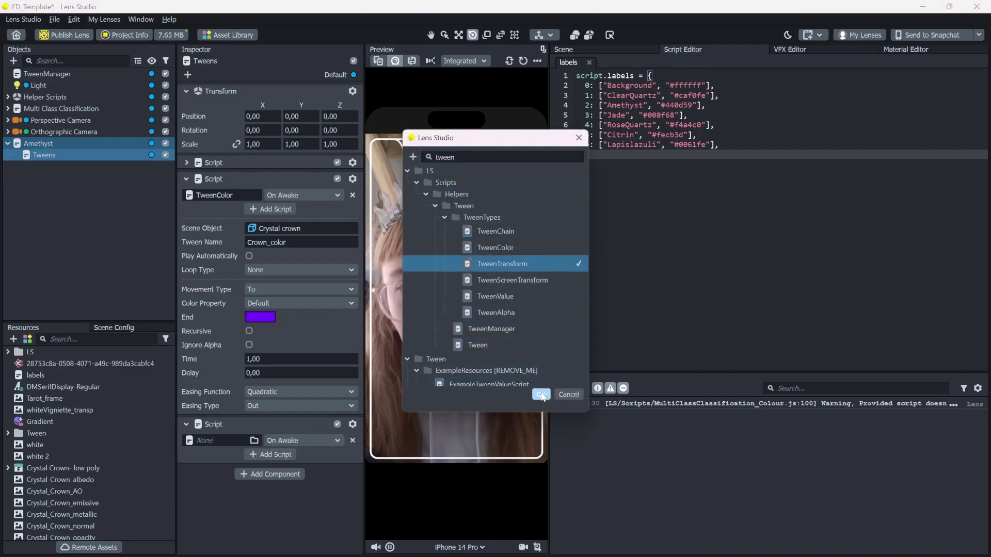
pyautogui.click(540, 395)
# Step: Target the transform tween at the Crystal crown and name it scale_crown
pyautogui.click(185, 179)
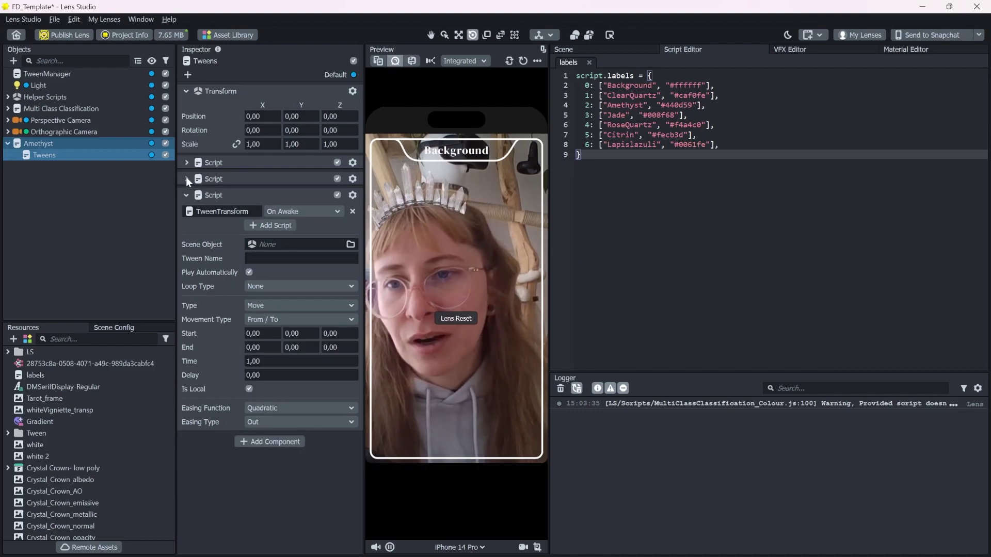
pyautogui.click(8, 121)
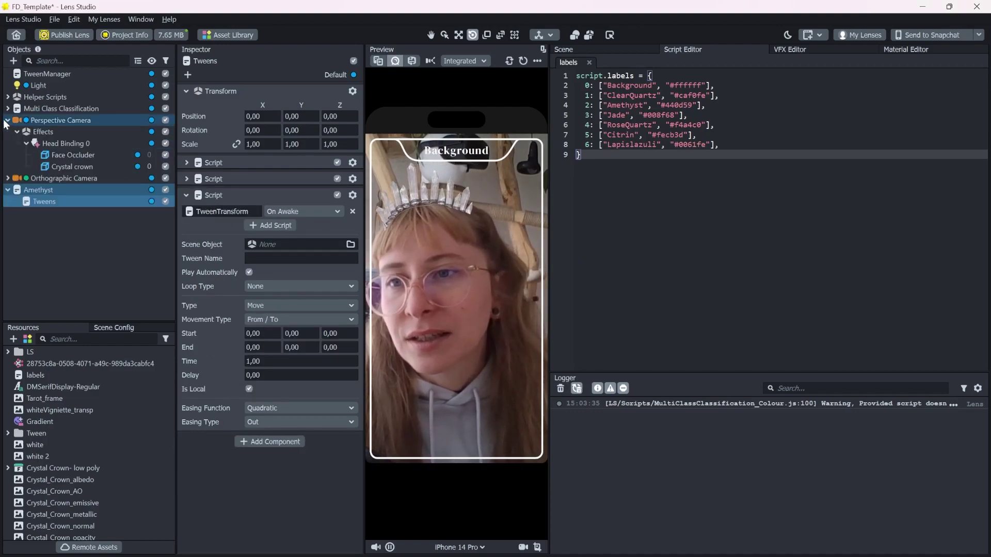
pyautogui.moveTo(72, 167); pyautogui.dragTo(253, 246)
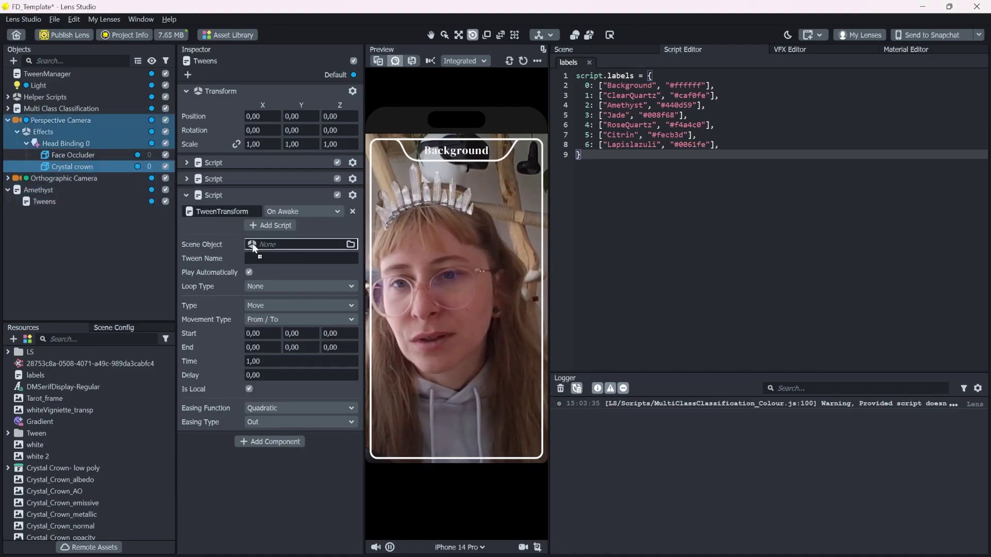
pyautogui.click(288, 259)
pyautogui.write('scale_')
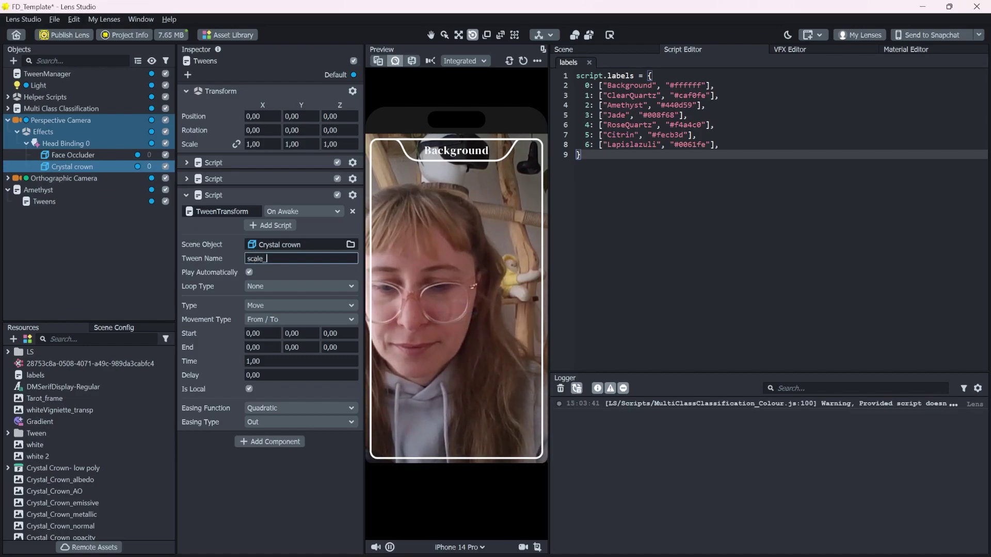
pyautogui.write('crown')
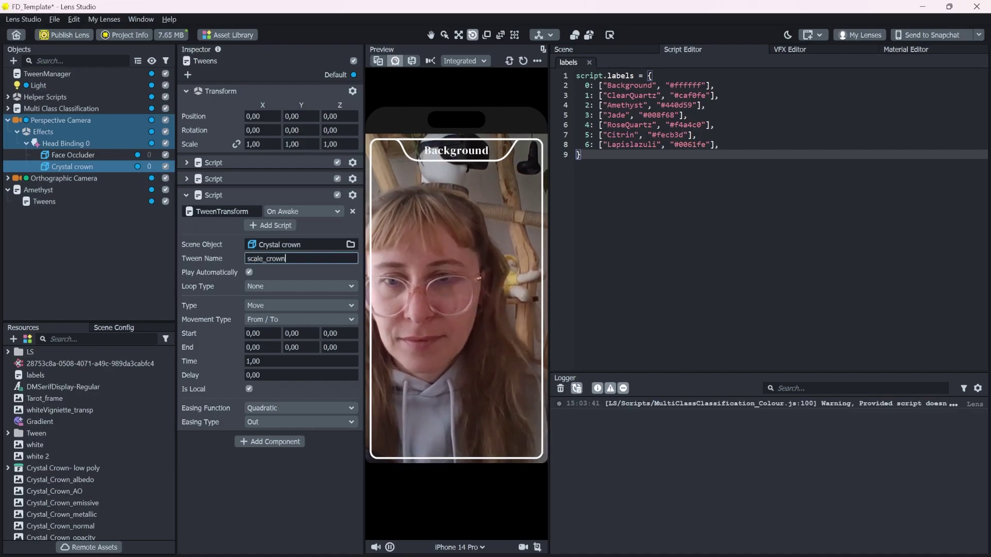
# Step: Turn off Play Automatically and set Type to Scale with Movement Type To
pyautogui.click(249, 272)
pyautogui.click(279, 320)
pyautogui.click(292, 319)
pyautogui.click(304, 333)
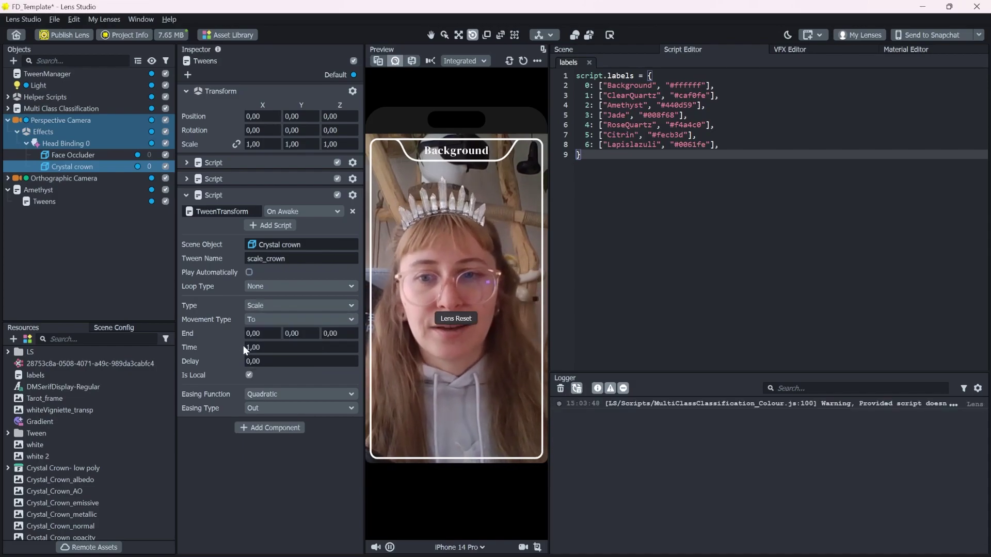
# Step: Set the scale_crown End value to 0.20 on X, Y and Z
pyautogui.click(73, 164)
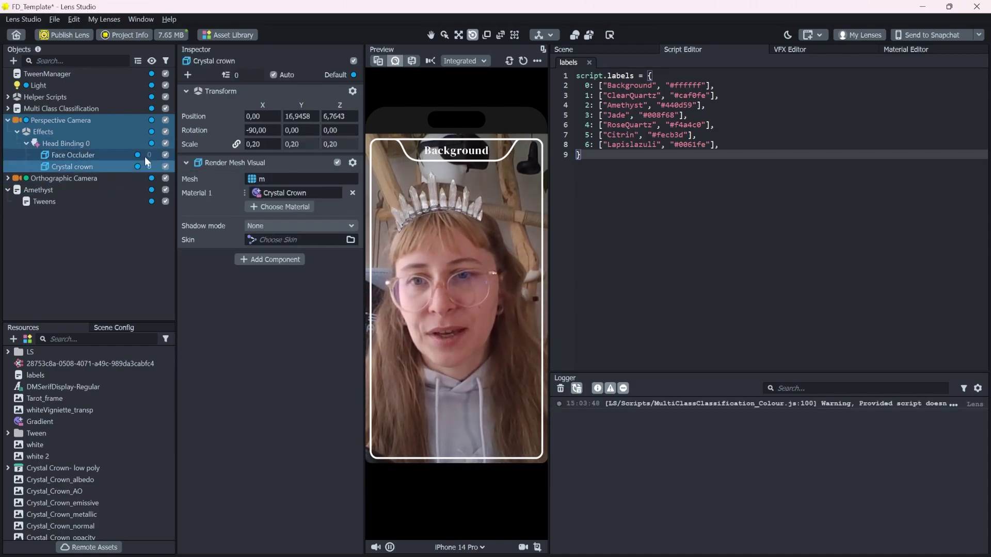
pyautogui.click(78, 202)
pyautogui.click(260, 333)
pyautogui.write('0,')
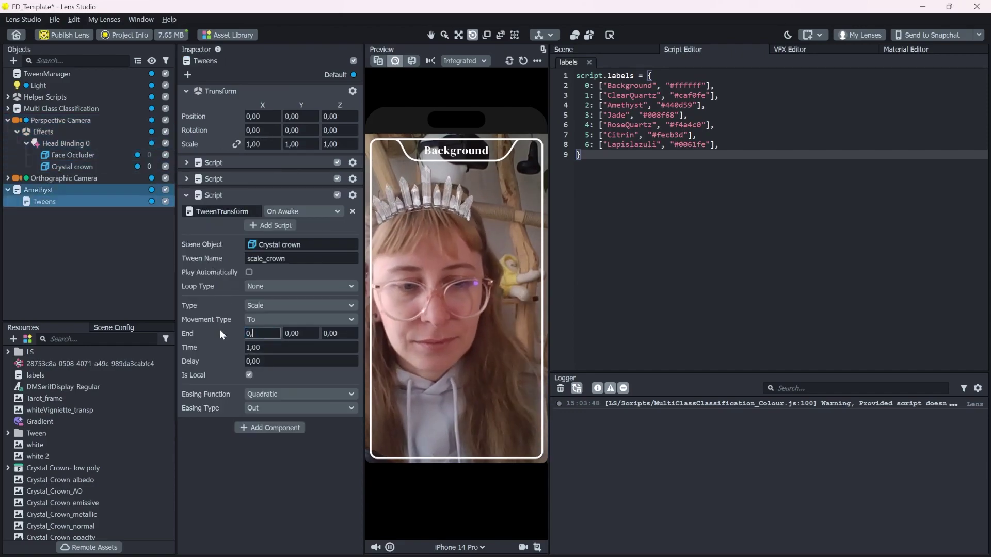
pyautogui.write('20')
pyautogui.press('Tab')
pyautogui.write('0,20')
pyautogui.press('Tab')
pyautogui.write('0,2')
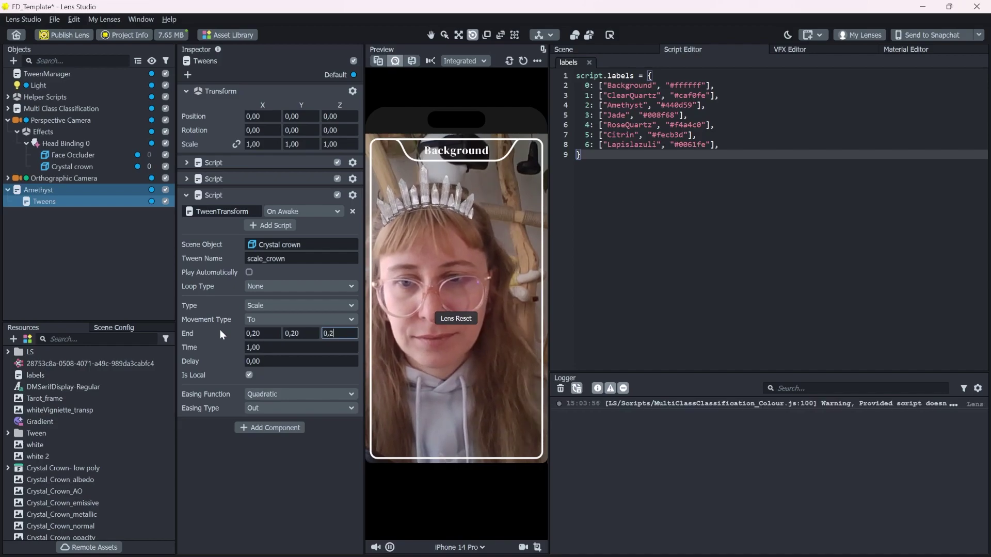
pyautogui.click(85, 271)
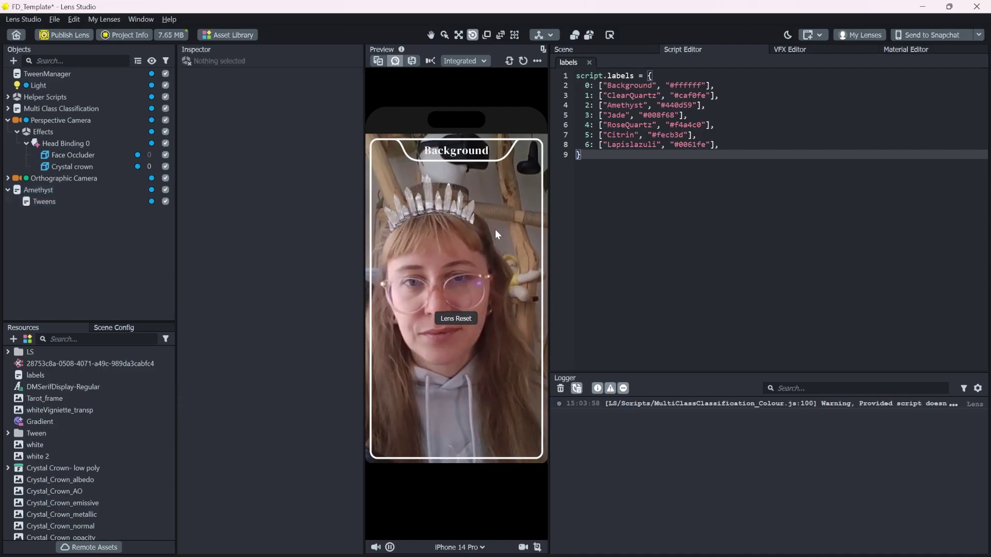
# Step: Set the Crystal crown's Transform scale to 0 so it starts hidden
pyautogui.click(72, 166)
pyautogui.click(262, 144)
pyautogui.write('0')
pyautogui.press('Return')
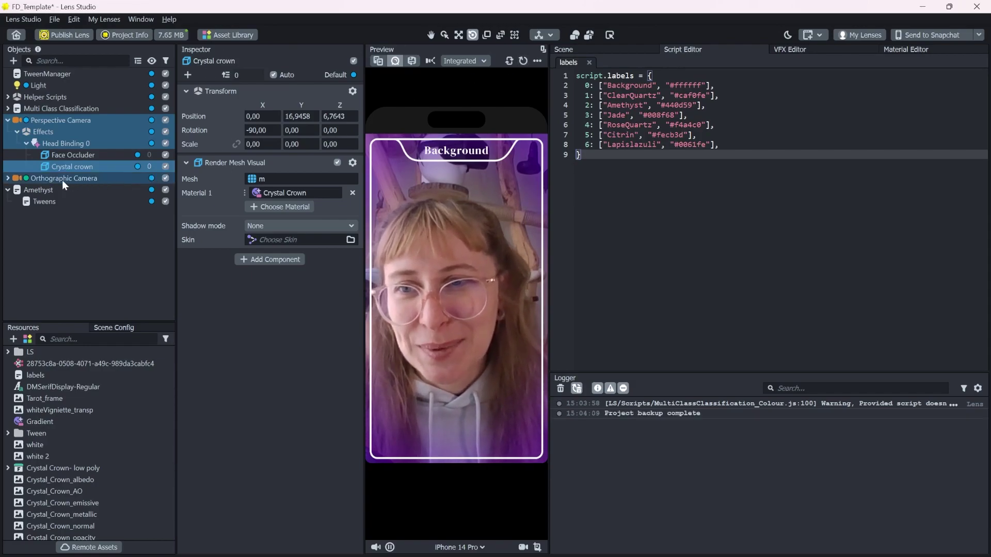
pyautogui.click(40, 204)
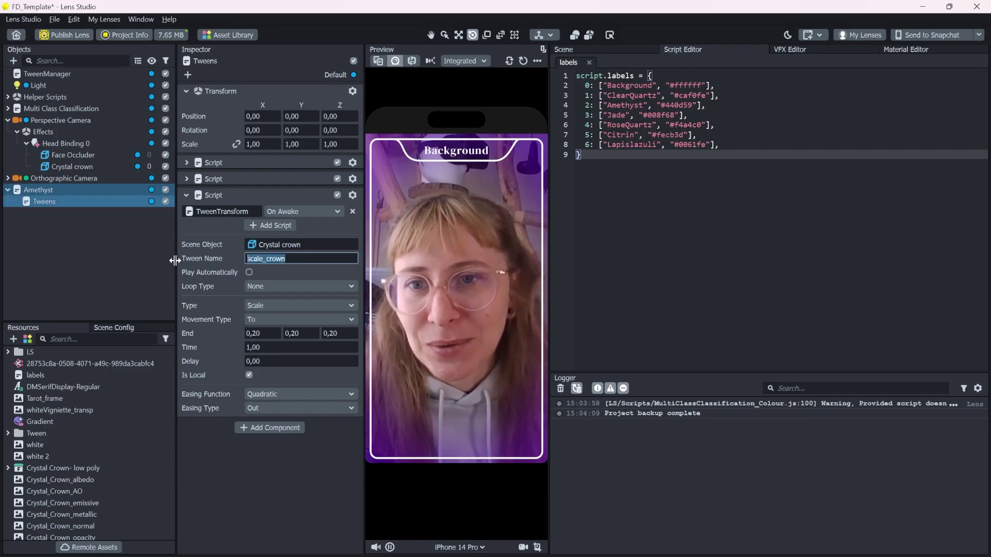
# Step: Add a Value 2 entry to Amethyst's TweenChain and paste scale_crown into it
pyautogui.click(74, 190)
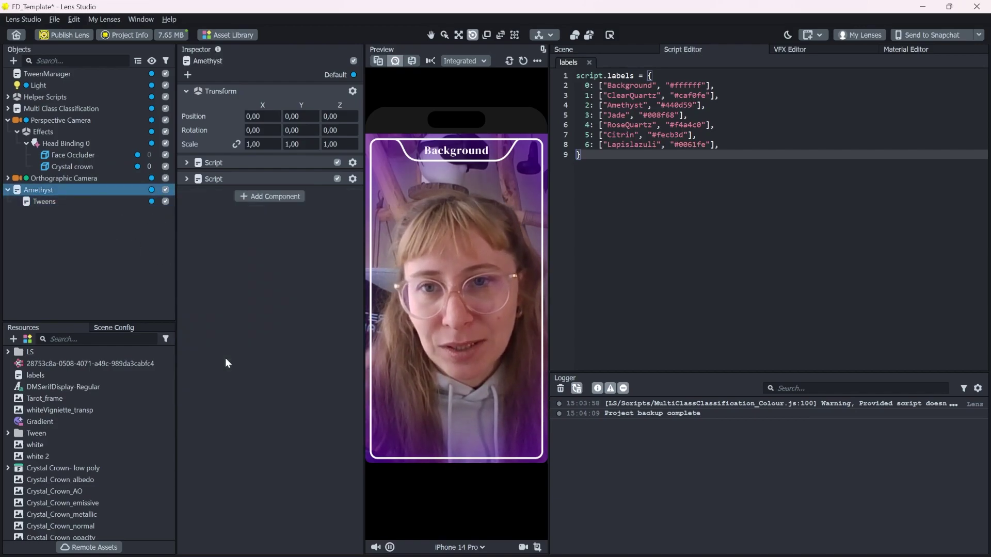
pyautogui.click(187, 178)
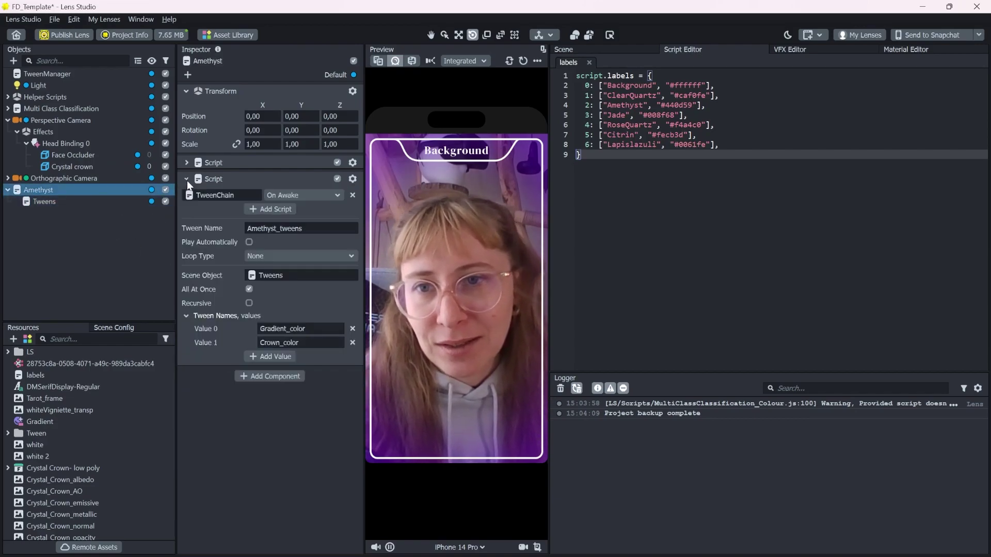
pyautogui.click(289, 356)
pyautogui.write('scale_crown')
pyautogui.press('Return')
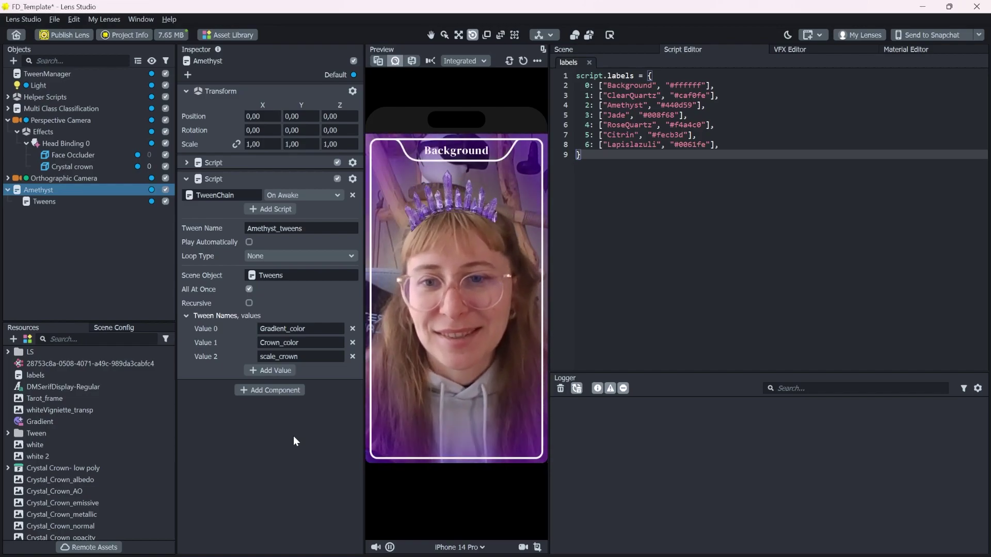
# Step: Set the scale_crown tween Time to 0,5 seconds and Easing Function to Back
pyautogui.click(45, 202)
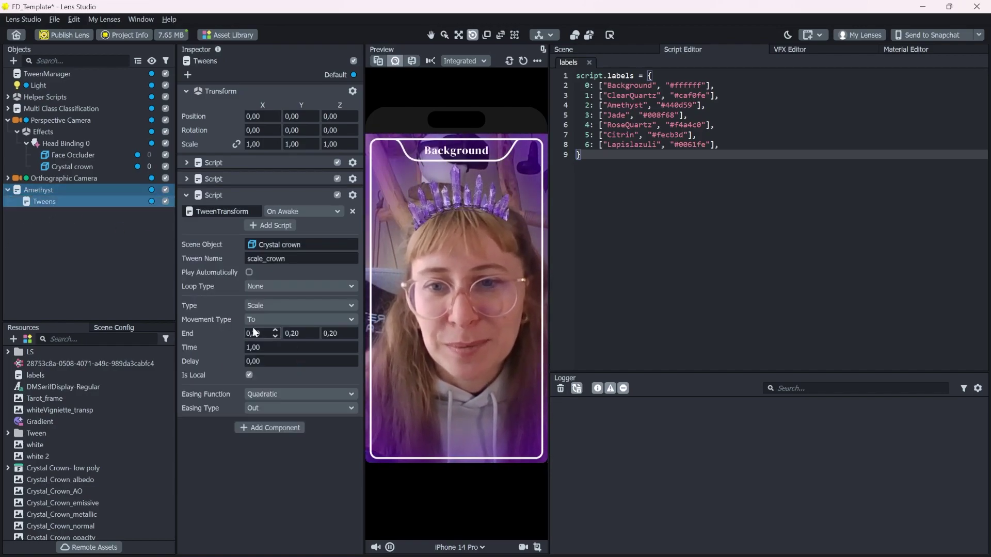
pyautogui.hotkey('ctrl', 'a')
pyautogui.write('0,5')
pyautogui.press('Return')
pyautogui.click(264, 396)
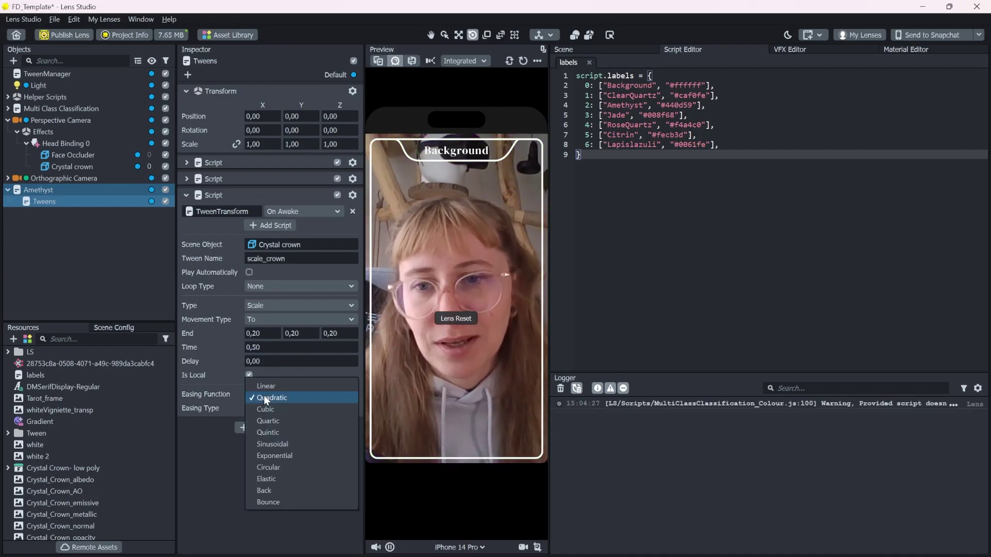
pyautogui.click(274, 488)
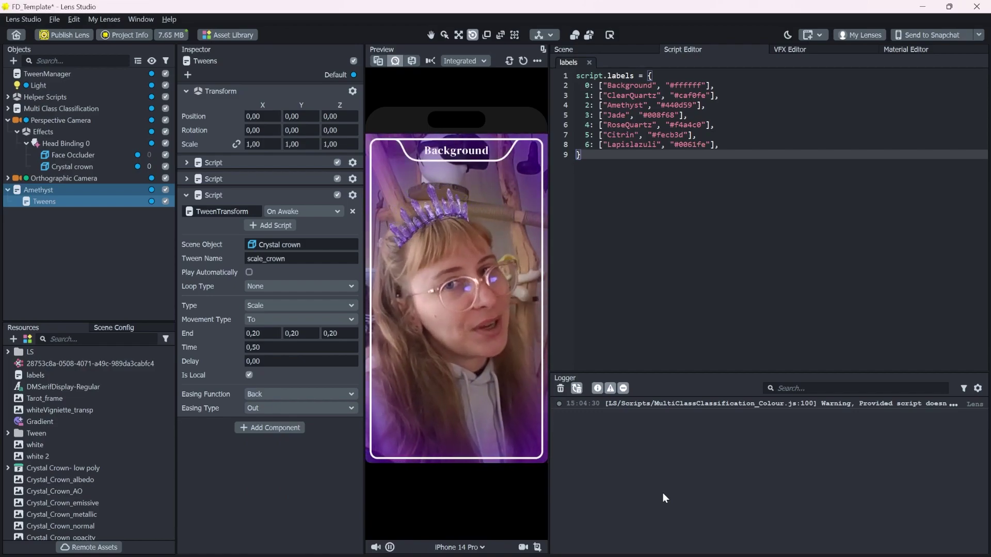
# Step: Collapse the Perspective Camera hierarchy and show Amethyst's behavior settings
pyautogui.click(26, 143)
pyautogui.click(17, 132)
pyautogui.click(8, 120)
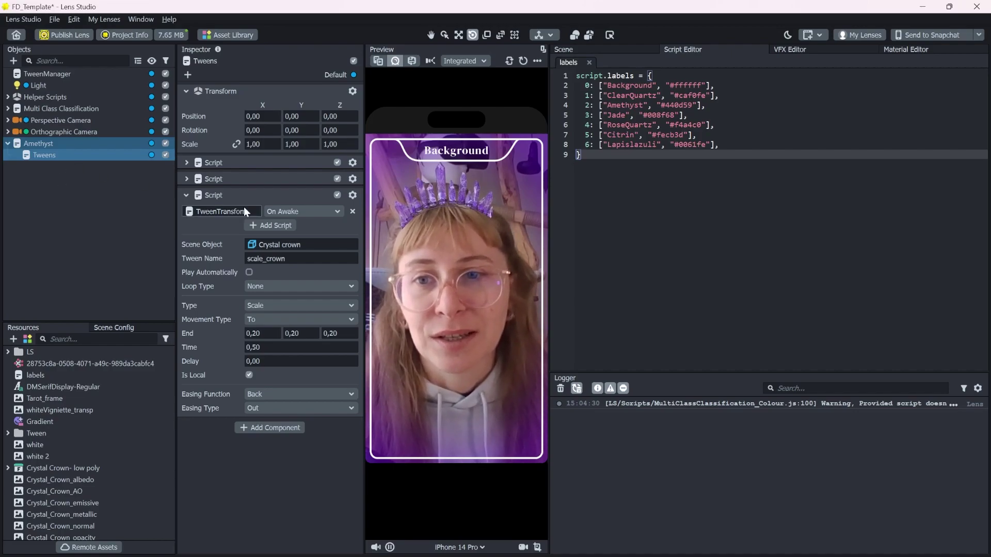
pyautogui.click(195, 198)
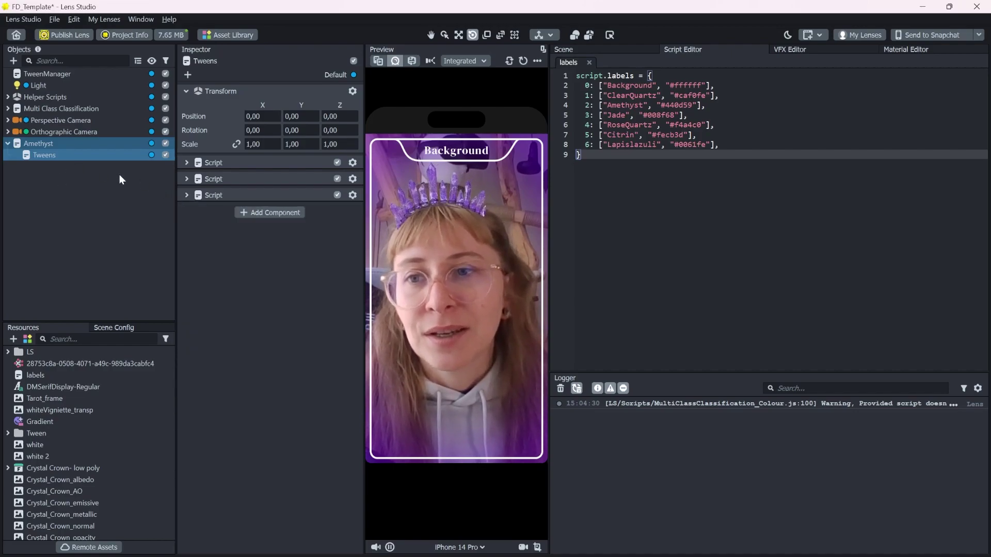
pyautogui.click(36, 143)
pyautogui.click(186, 163)
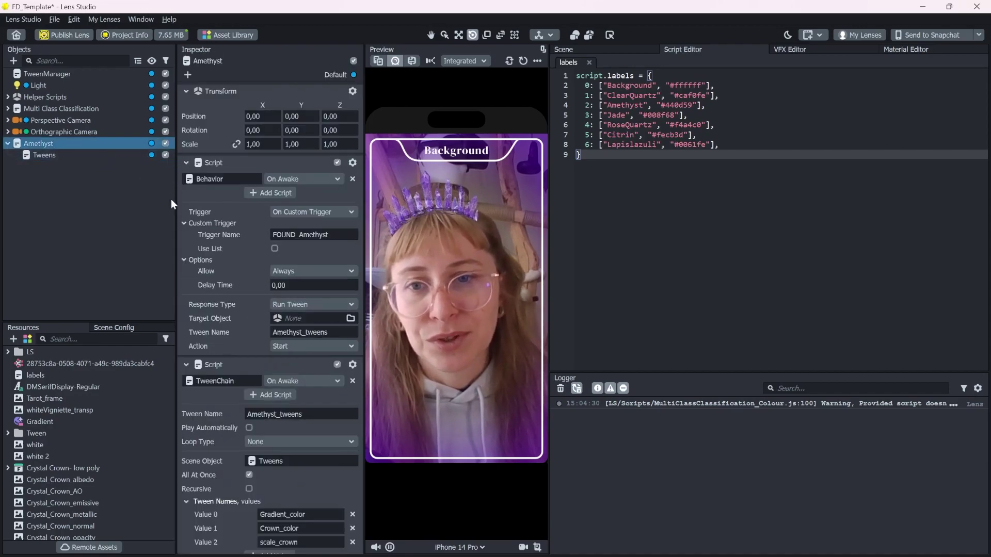
# Step: Duplicate the Amethyst object and rename the copy ClearQuartz
pyautogui.rightClick(35, 143)
pyautogui.click(67, 202)
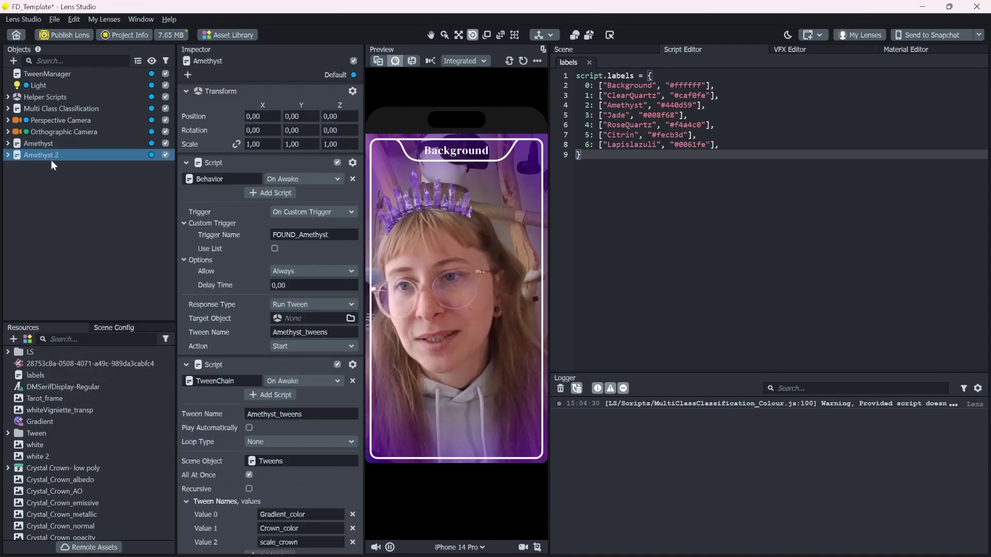
pyautogui.click(622, 96)
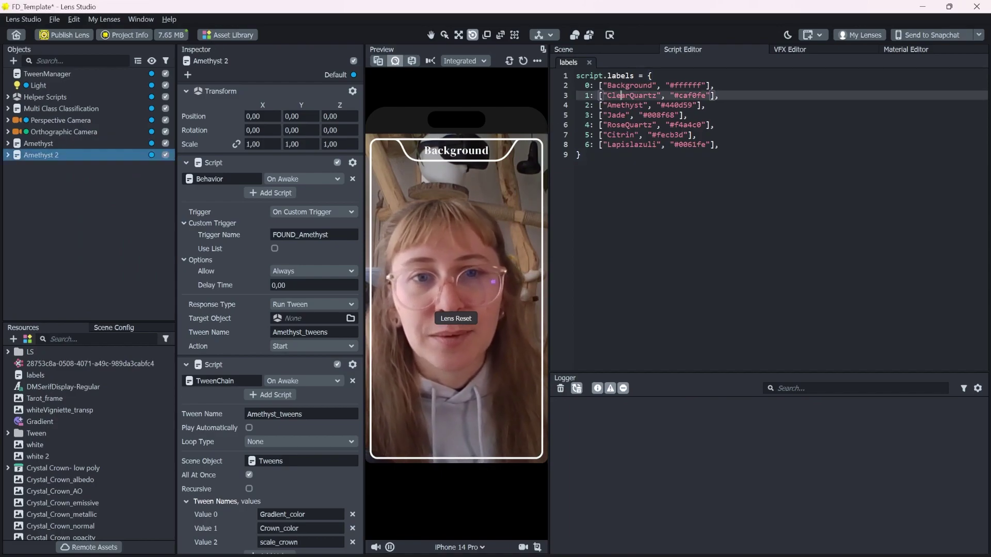
pyautogui.doubleClick(45, 154)
pyautogui.write('ClearQuartz')
pyautogui.click(77, 174)
# Step: Replace Amethyst with ClearQuartz in the trigger name and both tween name fields
pyautogui.click(68, 156)
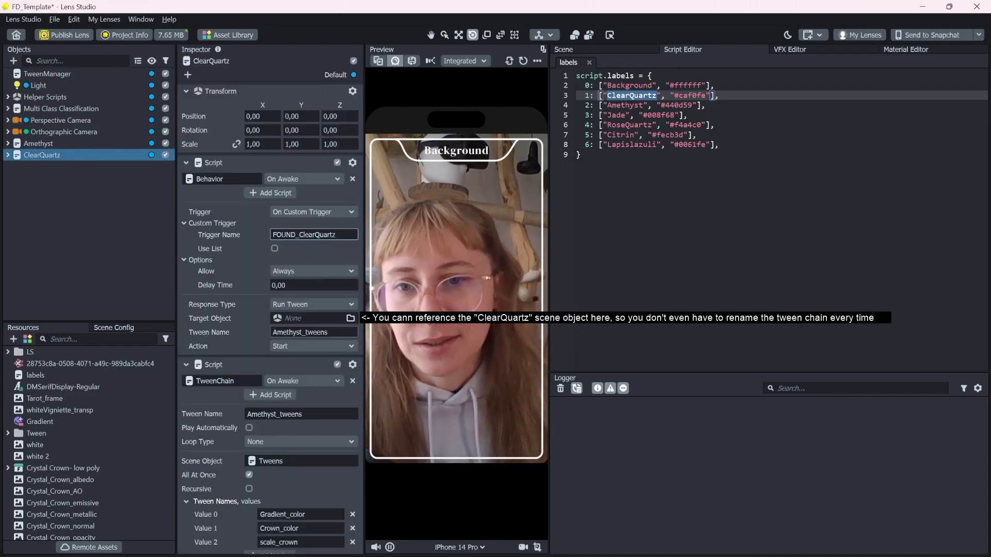
pyautogui.doubleClick(285, 333)
pyautogui.write('ClearQuartz')
pyautogui.click(277, 415)
pyautogui.moveTo(277, 415); pyautogui.dragTo(213, 418)
pyautogui.write('ClearQuartz')
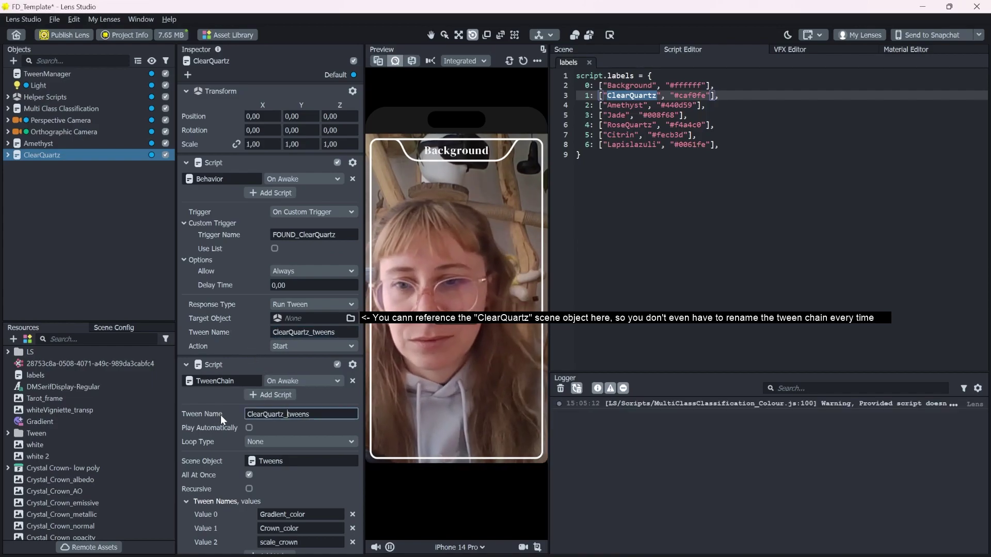
pyautogui.scroll(-1, 278, 418)
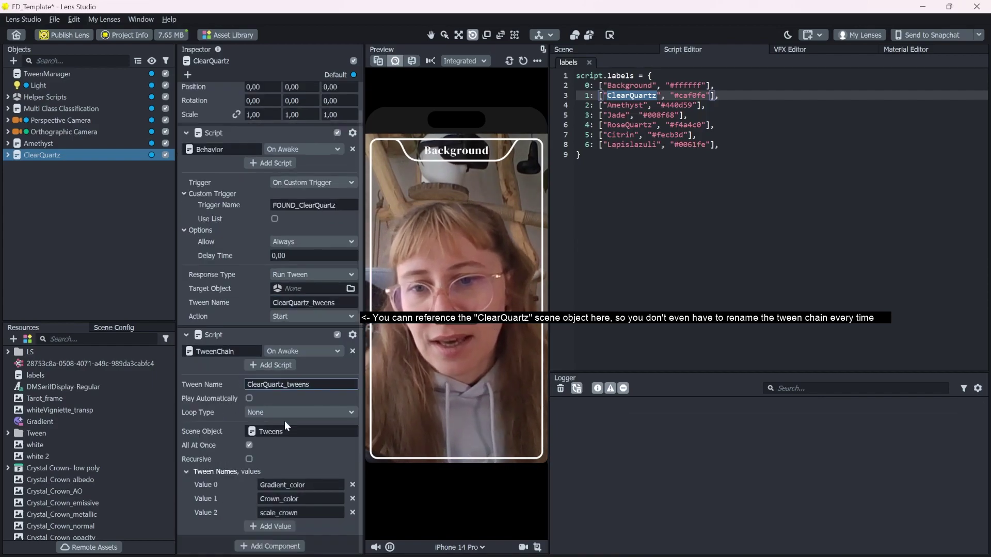
pyautogui.click(269, 431)
pyautogui.click(300, 462)
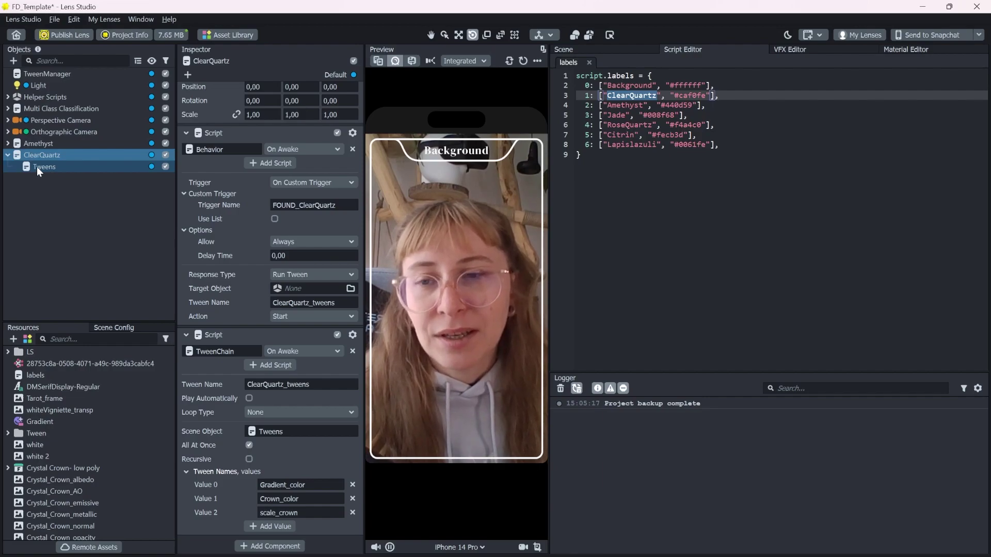
# Step: Set both the Gradient_color and Crown_color end colours to the grey custom colour
pyautogui.click(61, 169)
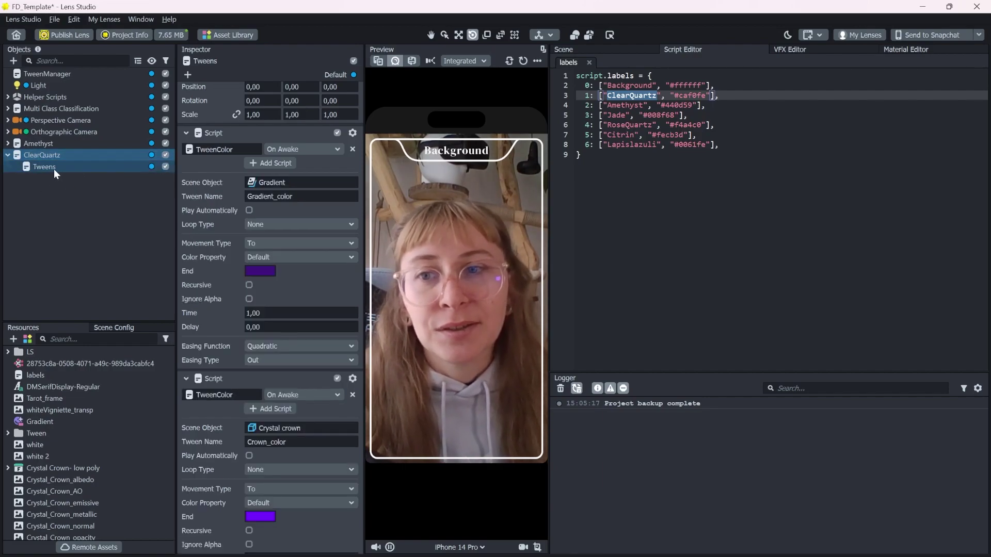
pyautogui.click(260, 271)
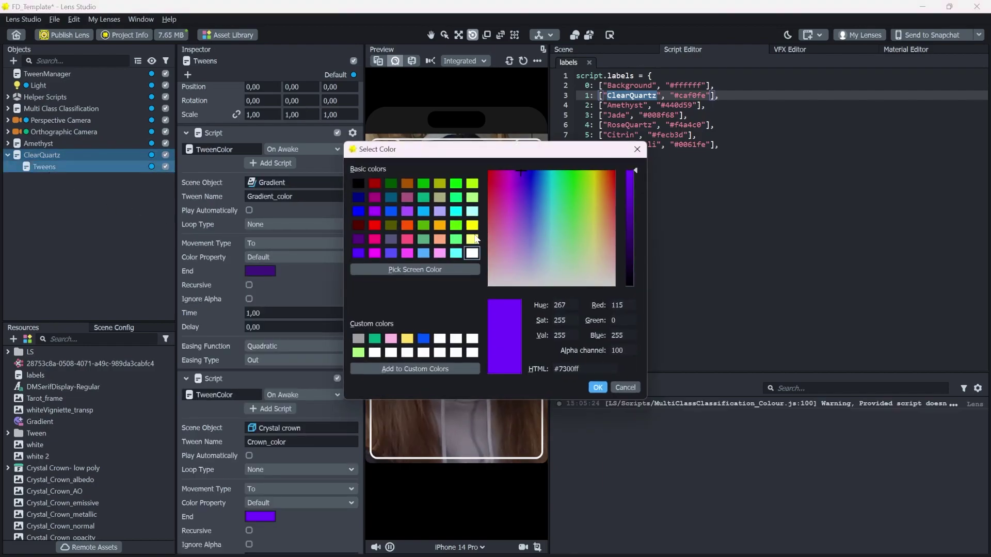
pyautogui.click(407, 338)
pyautogui.click(598, 387)
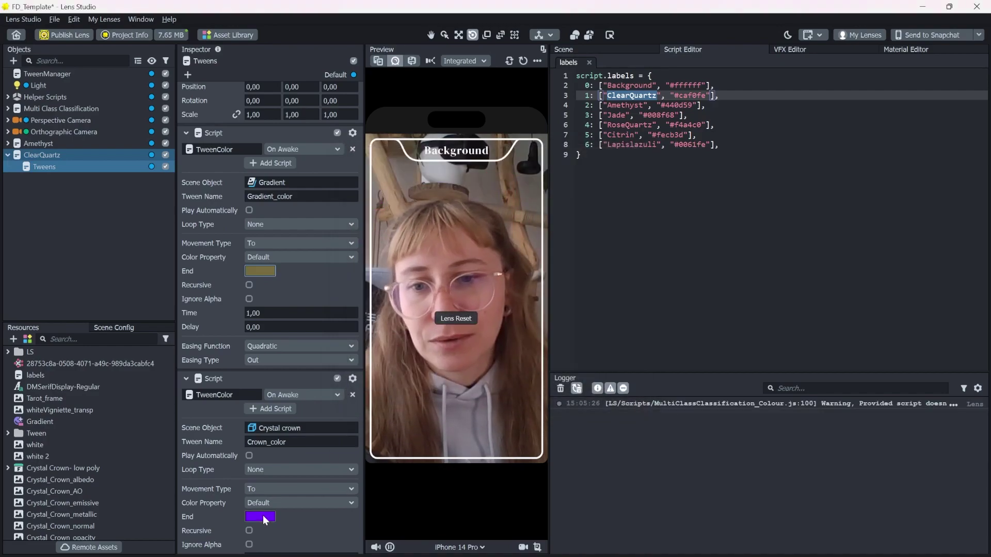
pyautogui.click(260, 517)
pyautogui.click(625, 388)
pyautogui.click(260, 271)
pyautogui.click(358, 339)
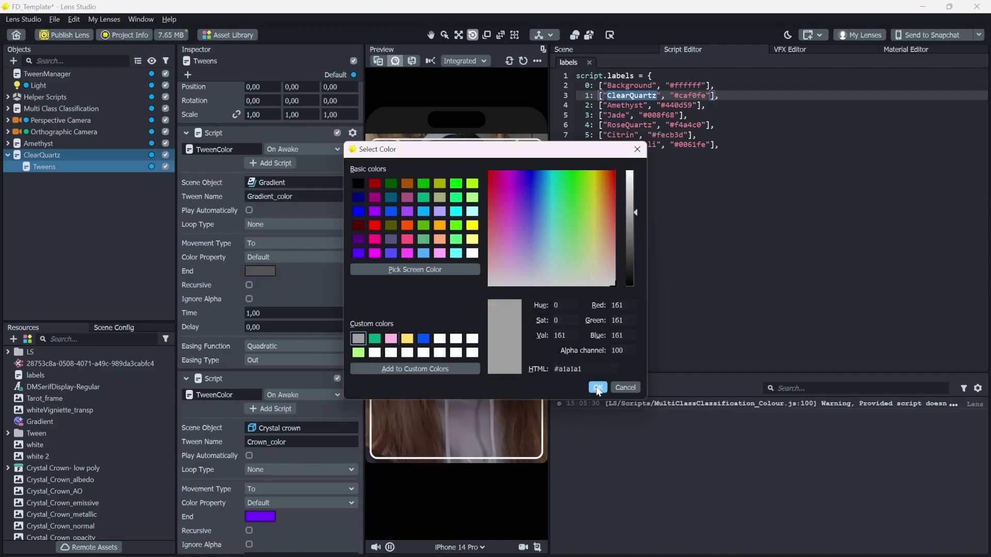
pyautogui.click(598, 388)
pyautogui.click(263, 518)
pyautogui.click(358, 339)
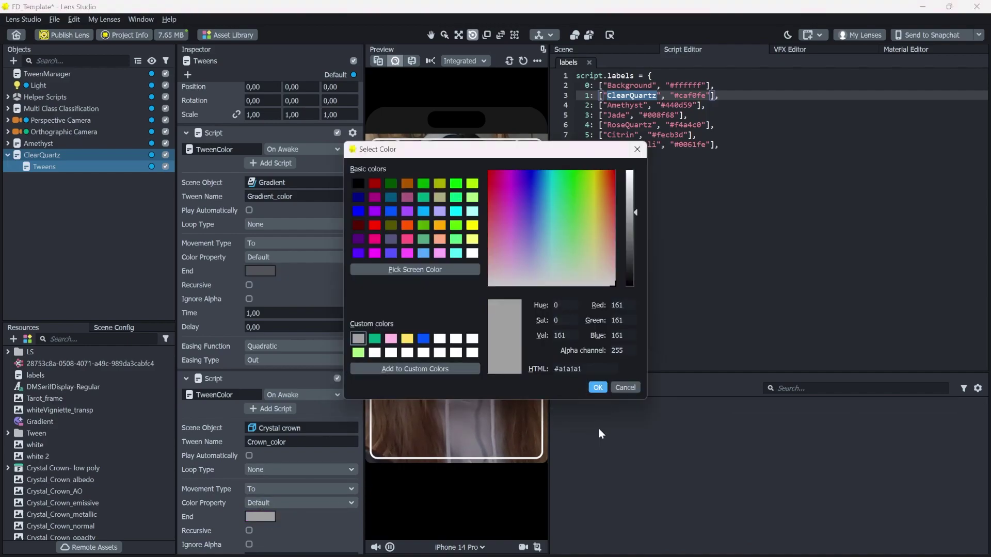
pyautogui.click(598, 387)
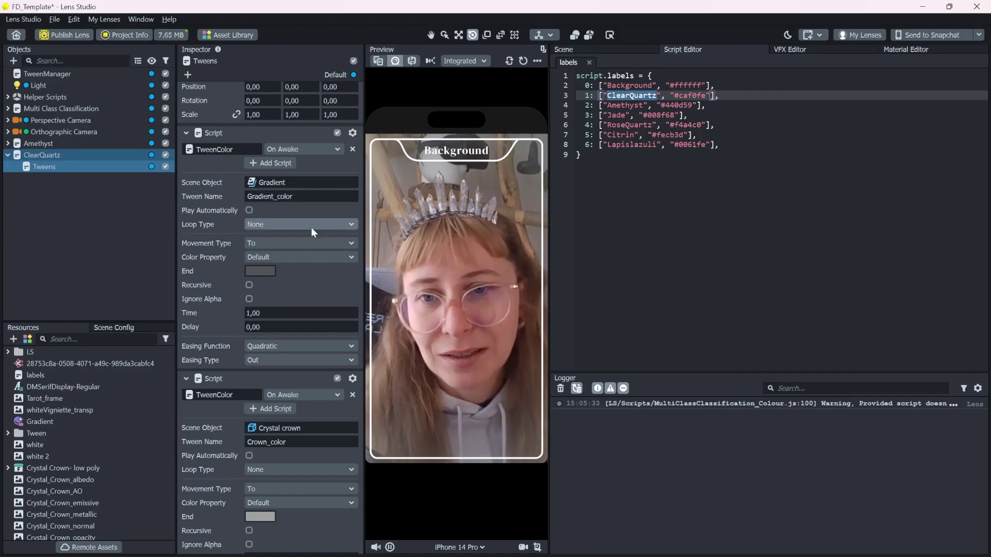
# Step: Lighten the Gradient_color end to translucent white and Crown_color end to #cbcbcb
pyautogui.click(260, 271)
pyautogui.moveTo(630, 208); pyautogui.dragTo(817, 151)
pyautogui.click(789, 379)
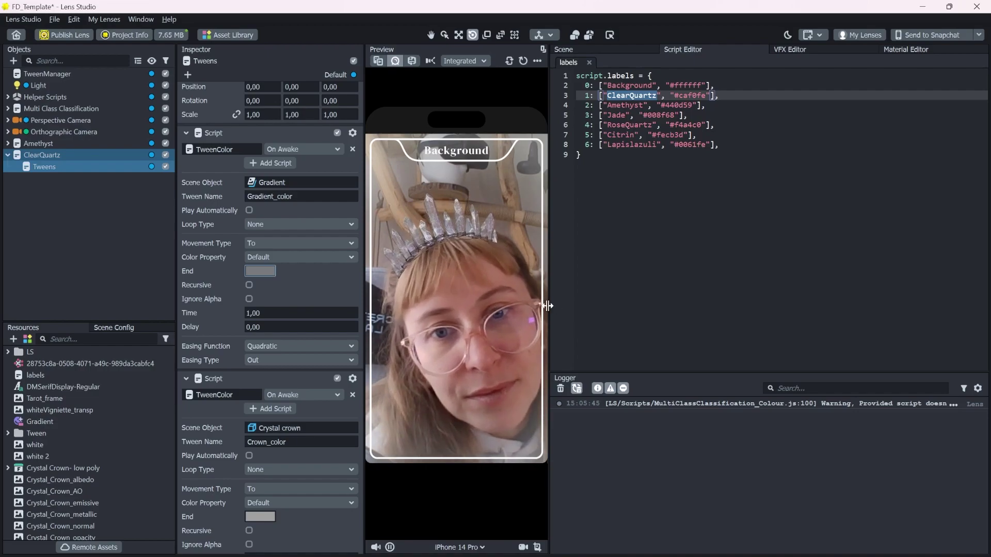
pyautogui.click(261, 517)
pyautogui.moveTo(639, 246); pyautogui.dragTo(630, 195)
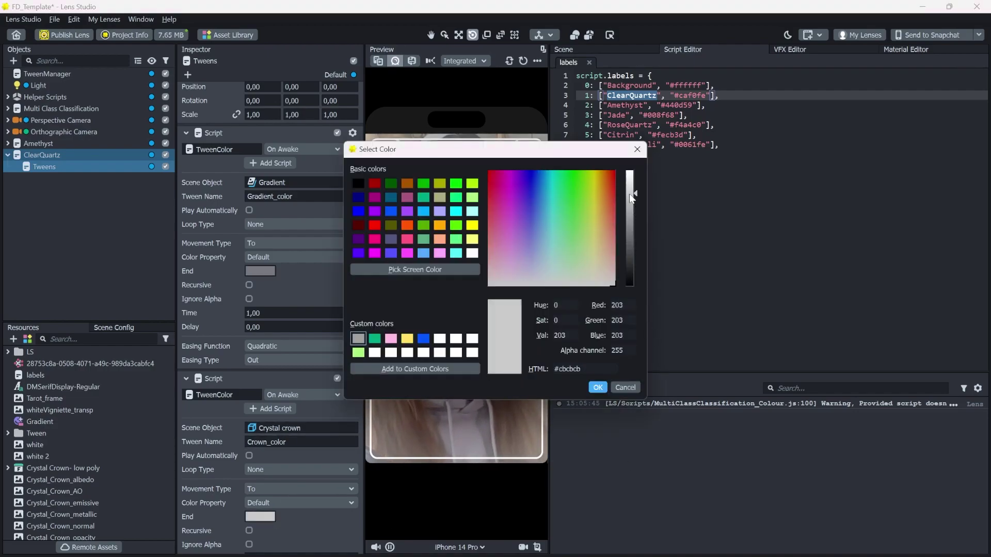
pyautogui.press('Return')
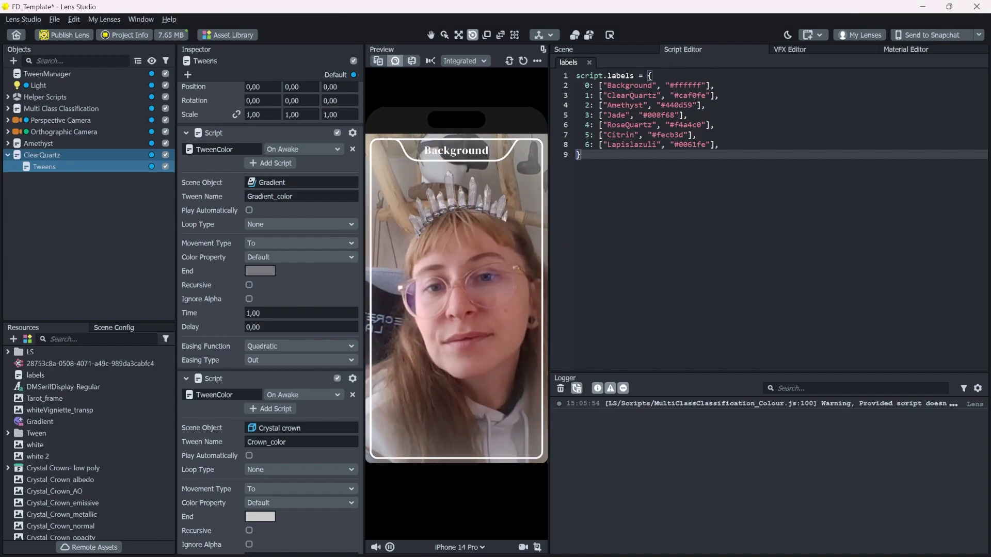
# Step: Duplicate ClearQuartz as Jade with trigger FOUND_Jade, tween name Jade_tweens and new end colour
pyautogui.click(7, 155)
pyautogui.rightClick(42, 157)
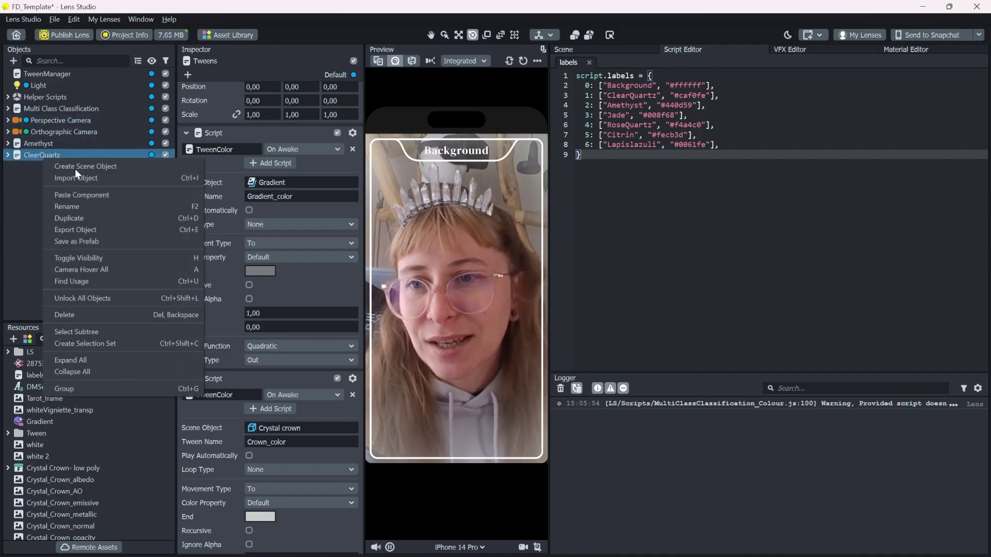
pyautogui.click(98, 217)
pyautogui.write('Jade')
pyautogui.press('Return')
pyautogui.click(314, 205)
pyautogui.write('FOUND_Jade')
pyautogui.click(314, 303)
pyautogui.write('Jade_tweens')
pyautogui.click(44, 178)
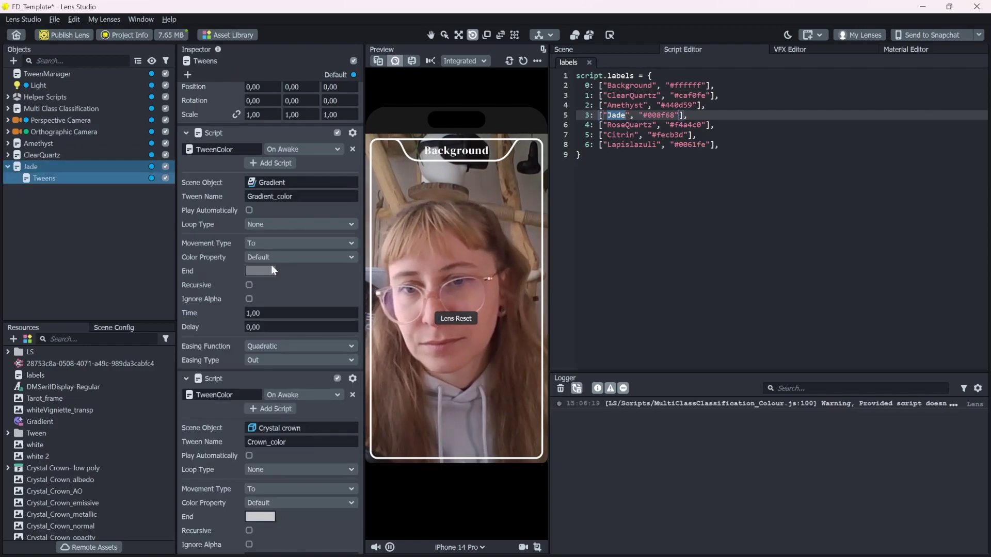
pyautogui.click(270, 270)
# Step: Duplicate Jade as RoseQuartz with trigger FOUND_RoseQuartz, tween name RoseQuartz_tweens and new end colour
pyautogui.rightClick(49, 171)
pyautogui.click(71, 230)
pyautogui.write('RoseQuartz')
pyautogui.press('Return')
pyautogui.click(314, 205)
pyautogui.write('FOUND_RoseQuartz')
pyautogui.click(314, 303)
pyautogui.write('RoseQuartz_tweens')
pyautogui.click(44, 190)
pyautogui.click(261, 271)
# Step: Create Citrin with trigger FOUND_Citrin, both tween names Citrin_tweens, and a yellow end colour
pyautogui.rightClick(41, 178)
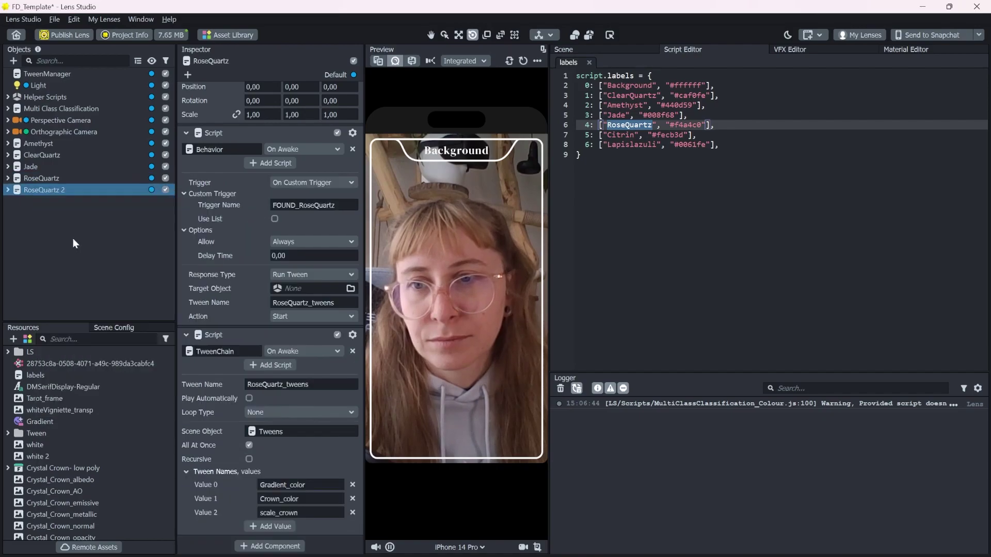
pyautogui.doubleClick(620, 134)
pyautogui.write('Citrin')
pyautogui.click(314, 205)
pyautogui.write('FOUND_Citrin')
pyautogui.click(314, 302)
pyautogui.write('Citrin_tweens')
pyautogui.click(301, 384)
pyautogui.write('Citrin_tweens')
pyautogui.click(43, 201)
pyautogui.click(265, 271)
pyautogui.click(597, 214)
pyautogui.click(598, 388)
# Step: Duplicate Citrin as Lapislazuli with trigger FOUND_Lapislazuli, tween name Lapislazuli_tweens and blue end colour
pyautogui.rightClick(33, 190)
pyautogui.click(75, 251)
pyautogui.write('Lapislazuli')
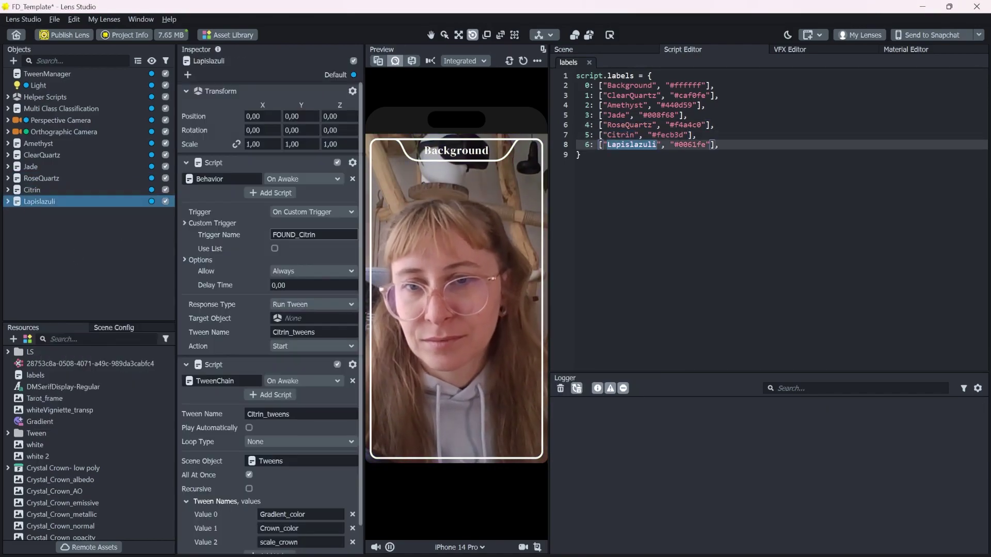
pyautogui.click(314, 205)
pyautogui.write('FOUND_Lapislazuli')
pyautogui.click(314, 303)
pyautogui.write('Lapislazuli_tweens')
pyautogui.click(43, 213)
pyautogui.click(261, 301)
pyautogui.click(581, 371)
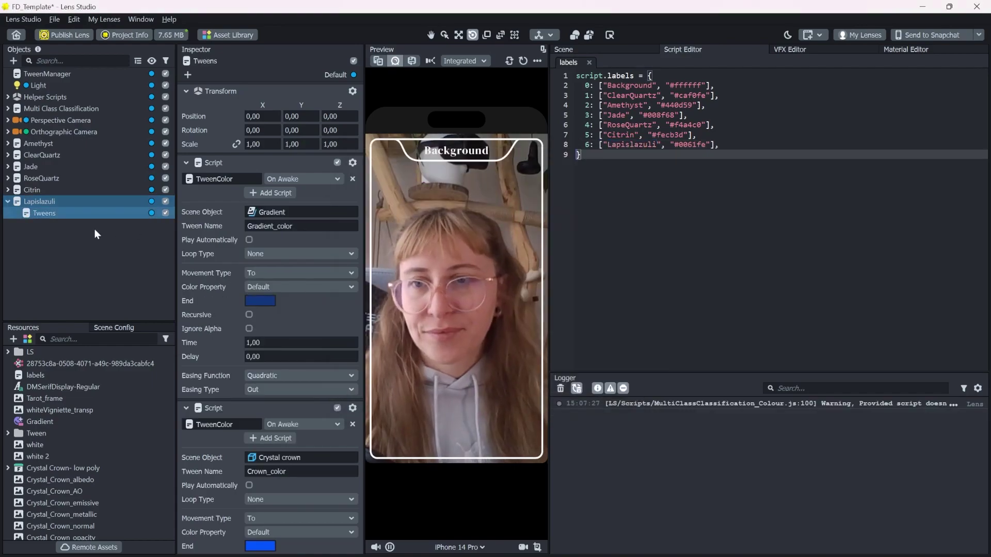
pyautogui.click(8, 201)
pyautogui.click(118, 250)
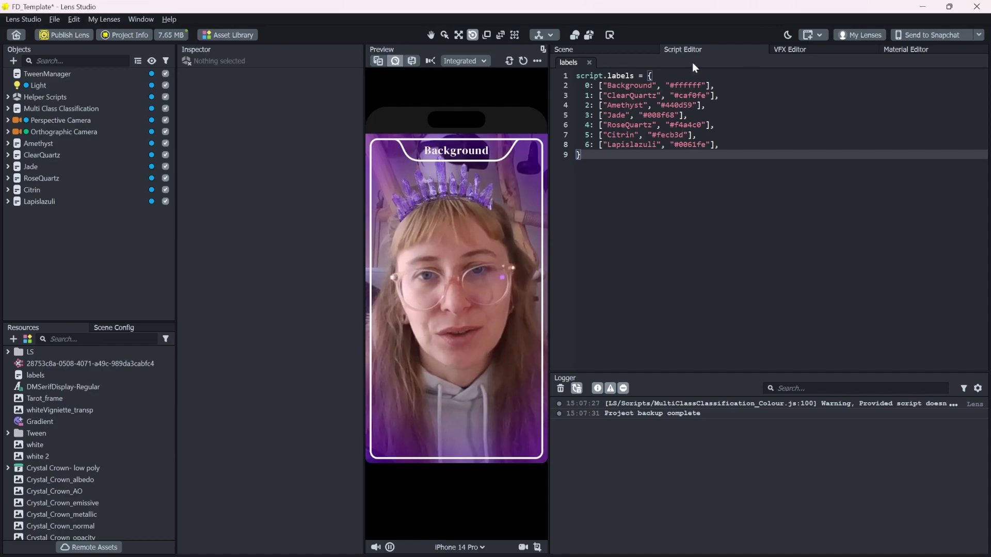
# Step: Send the lens to Snapchat for a phone test, then select Multi Class Classification
pyautogui.click(932, 35)
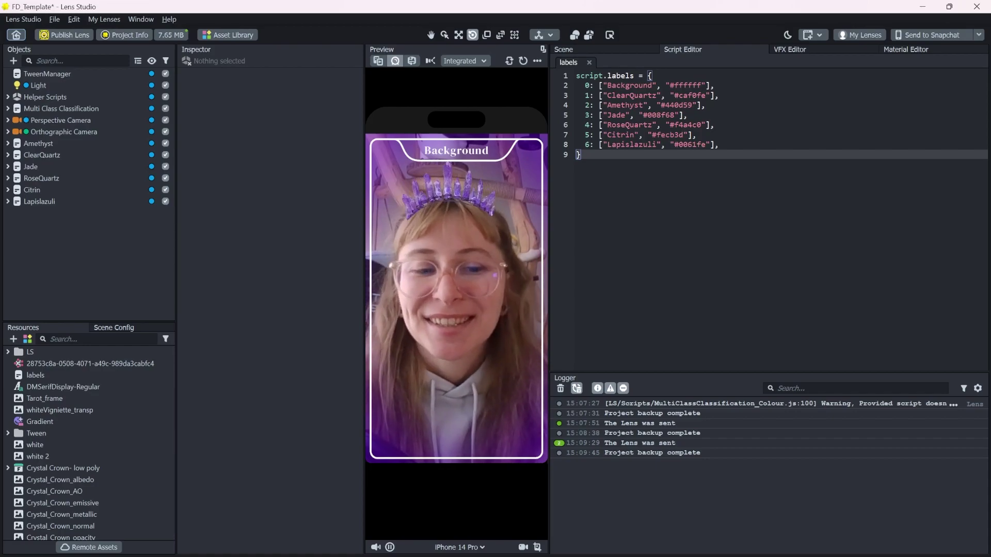
pyautogui.click(61, 108)
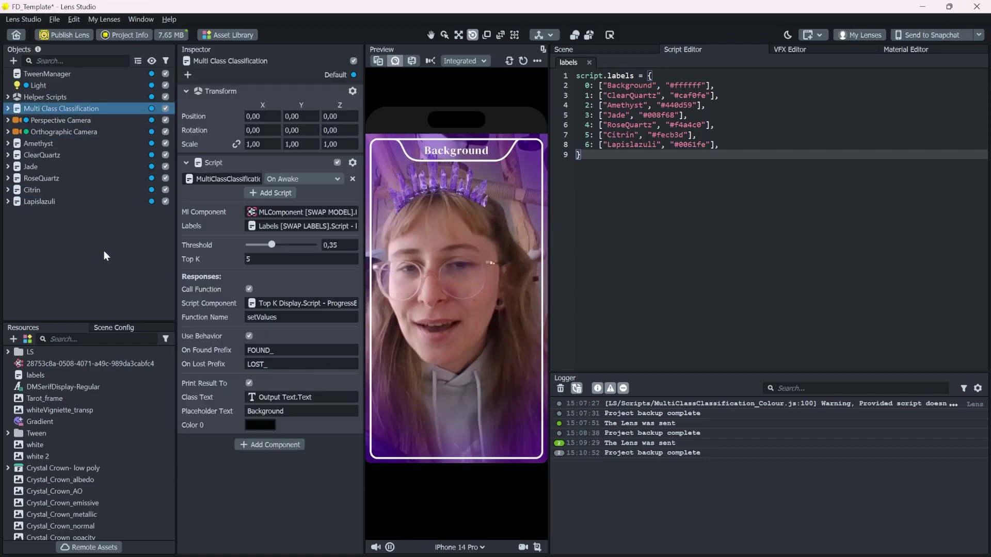
# Step: In MultiClassClassification_Colour, add 'if(curClass == 0) return;' after the class-change check on line 126
pyautogui.doubleClick(211, 179)
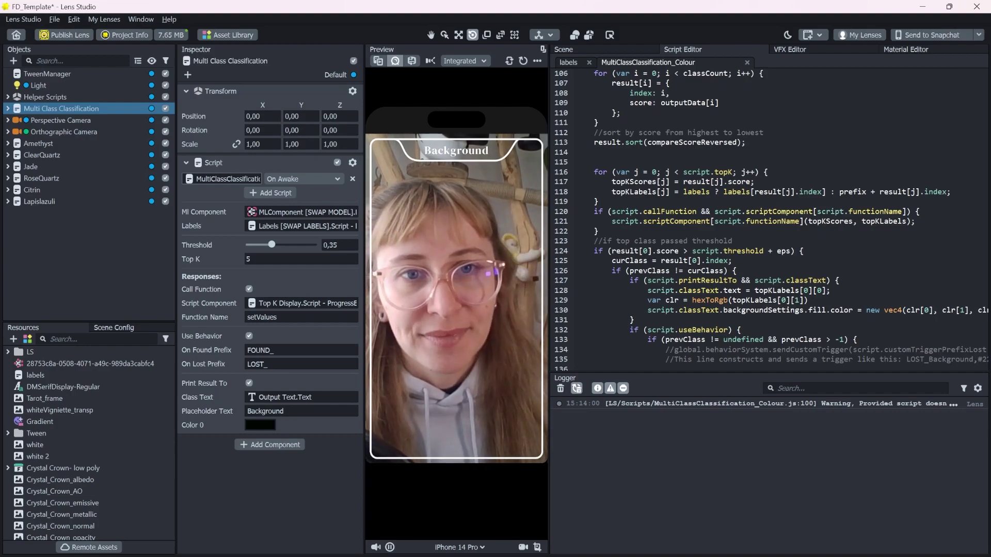
pyautogui.scroll(-3, 769, 217)
pyautogui.moveTo(612, 182); pyautogui.dragTo(738, 182)
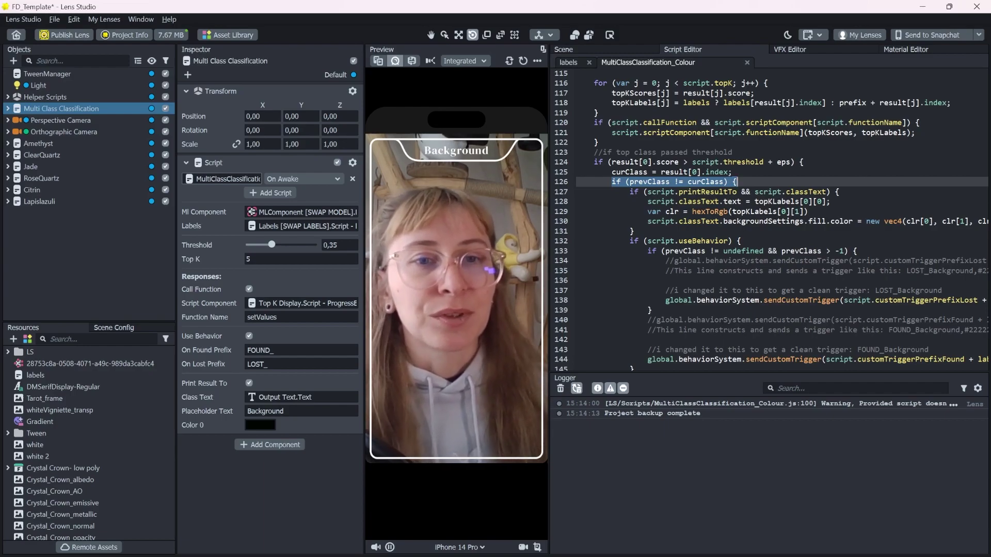
pyautogui.press('End')
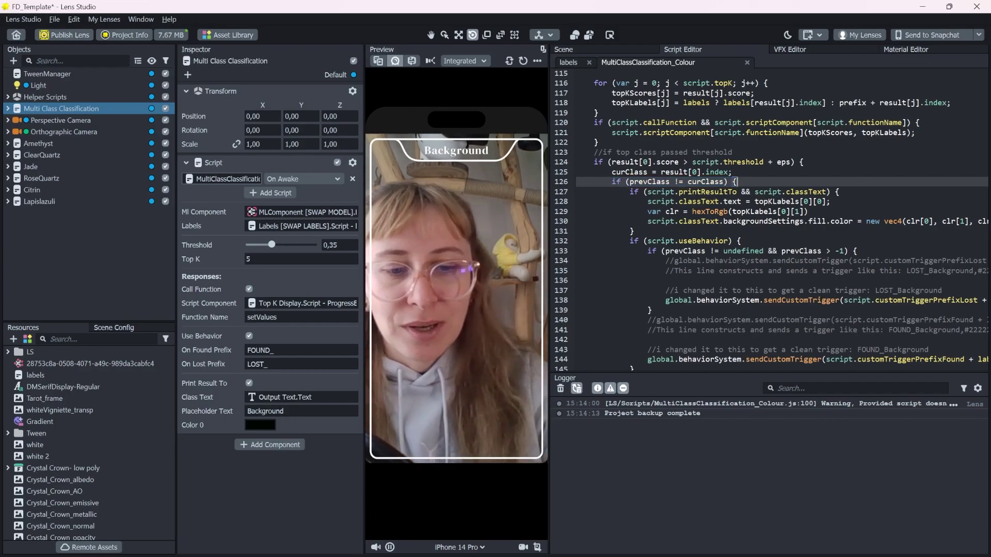
pyautogui.press('Return')
pyautogui.write('if(')
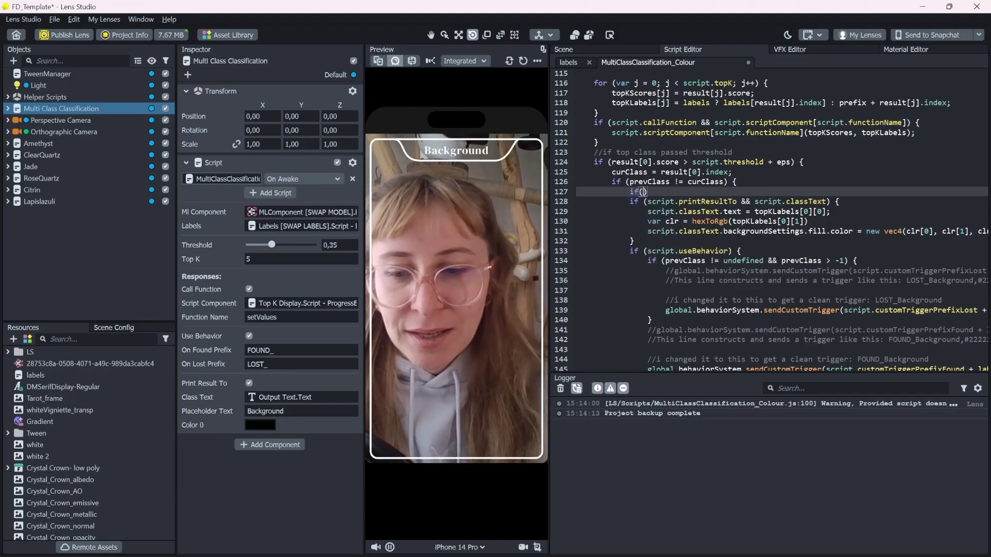
pyautogui.write('curClass ')
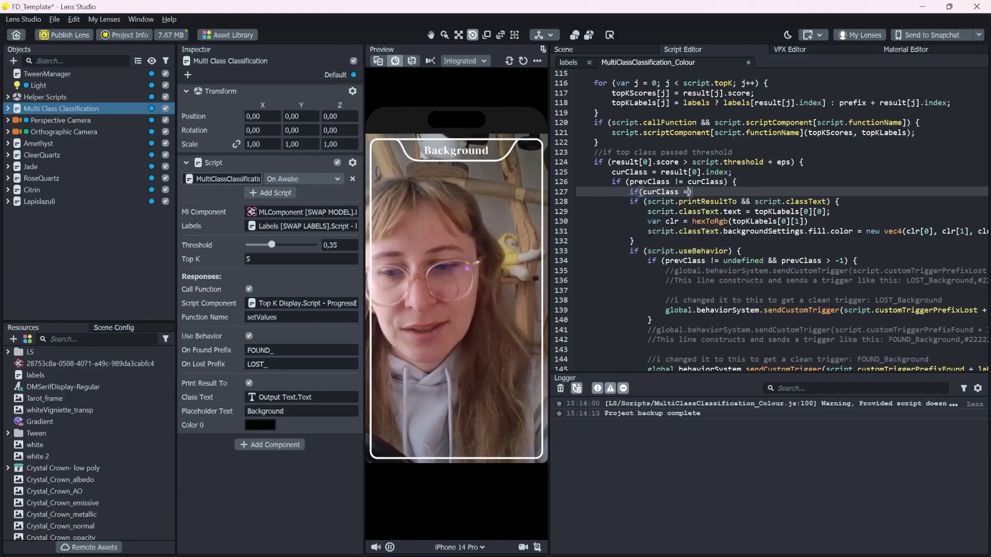
pyautogui.write('== 0')
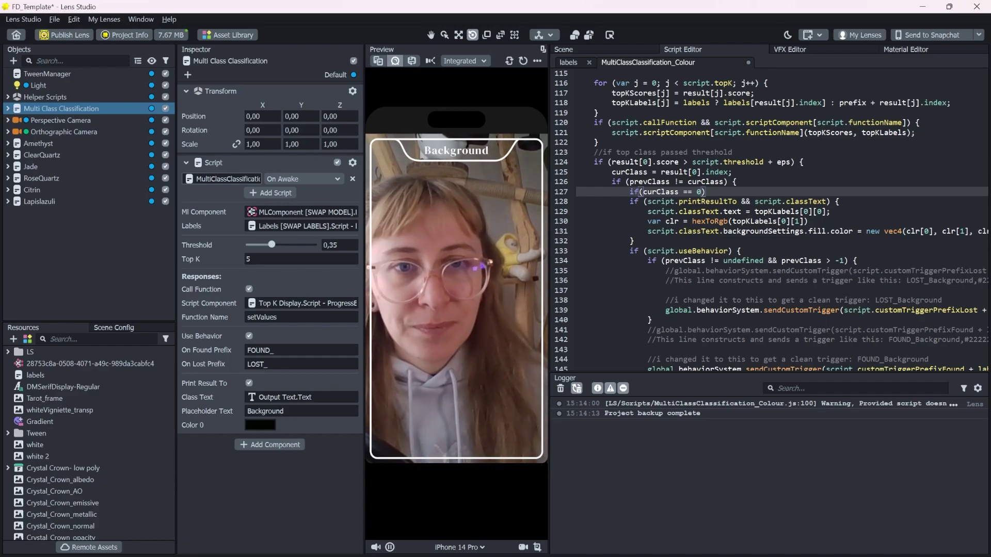
pyautogui.click(569, 62)
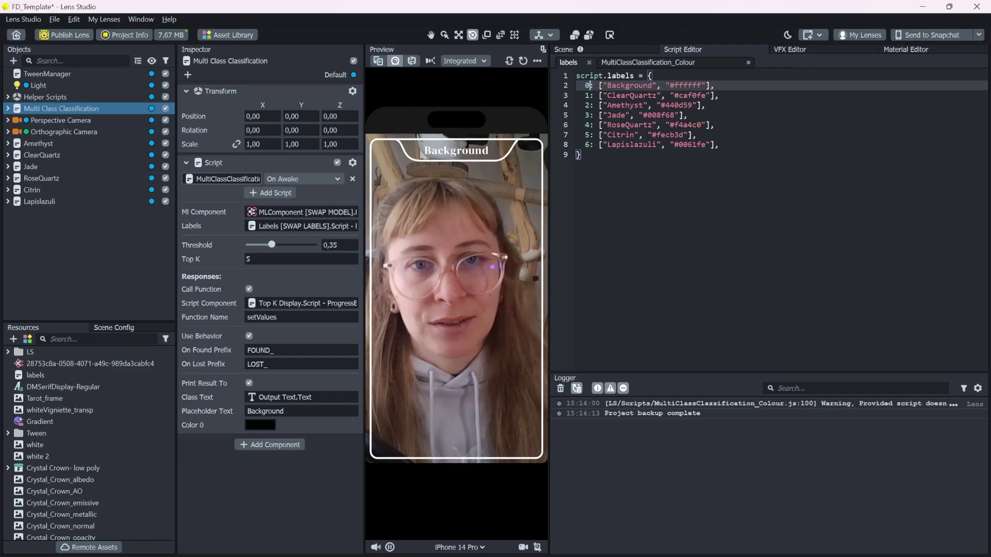
pyautogui.click(650, 63)
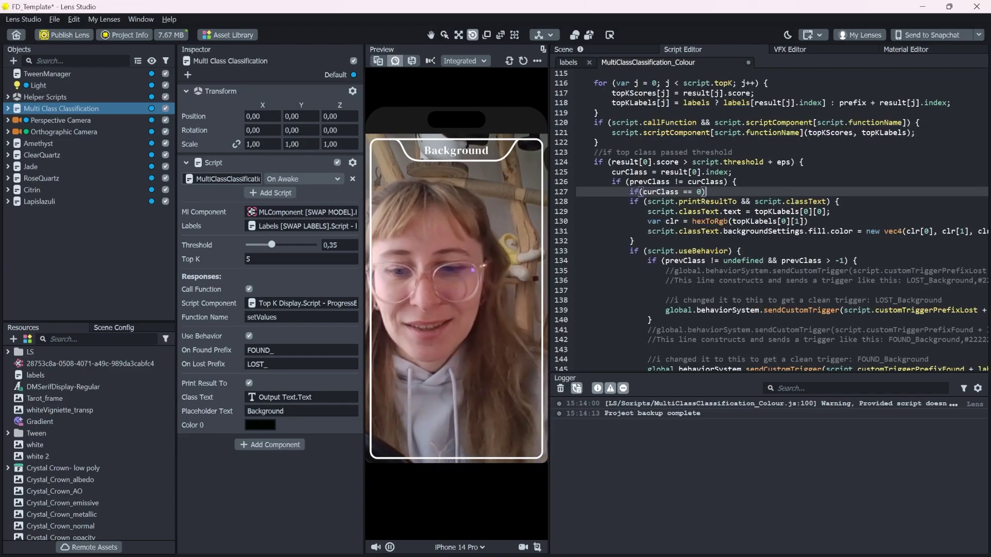
pyautogui.write('return;')
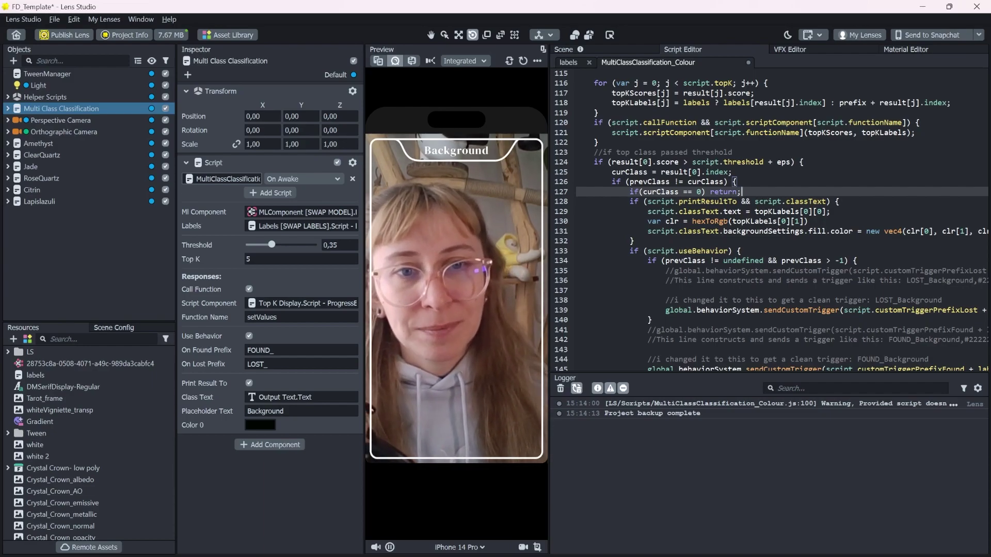
pyautogui.scroll(-8, 775, 217)
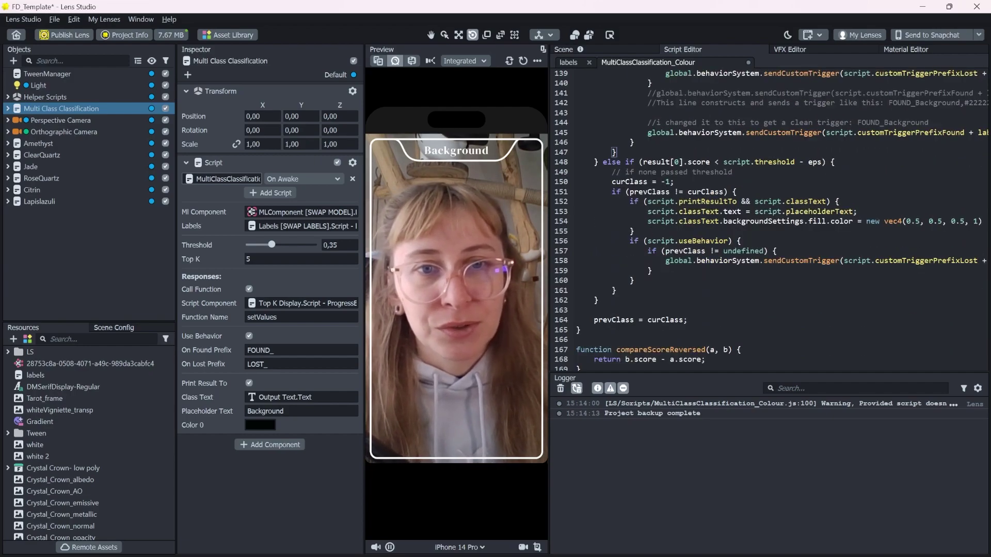
# Step: Comment out the else branch on lines 148–161 by wrapping it in /* */
pyautogui.moveTo(603, 162); pyautogui.dragTo(617, 291)
pyautogui.click(834, 162)
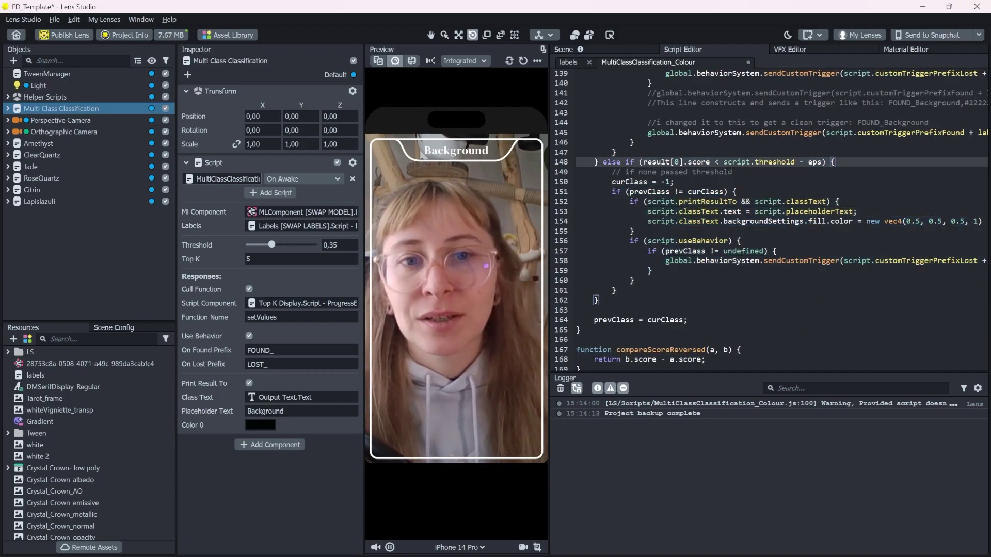
pyautogui.click(603, 162)
pyautogui.press('Return')
pyautogui.press('Return')
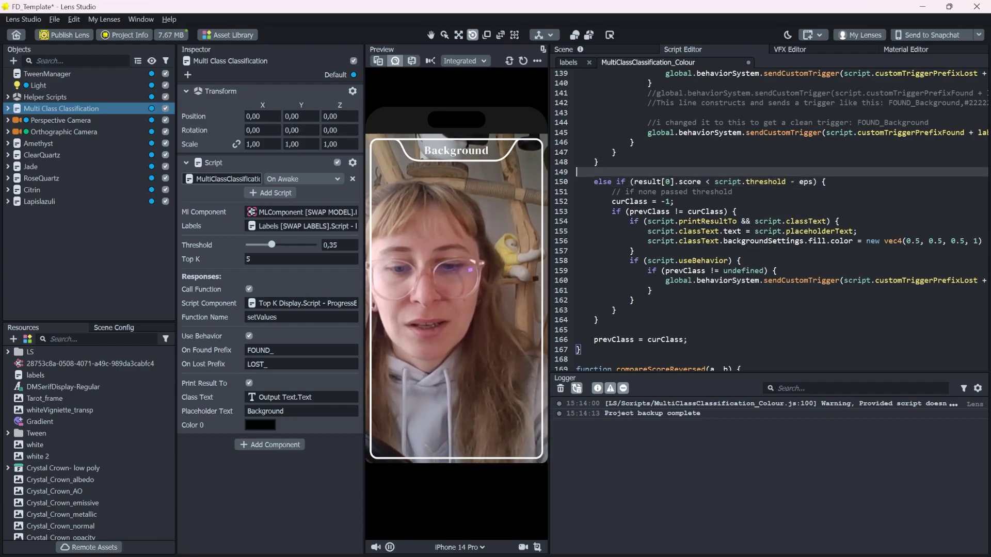
pyautogui.write('/*')
pyautogui.click(598, 320)
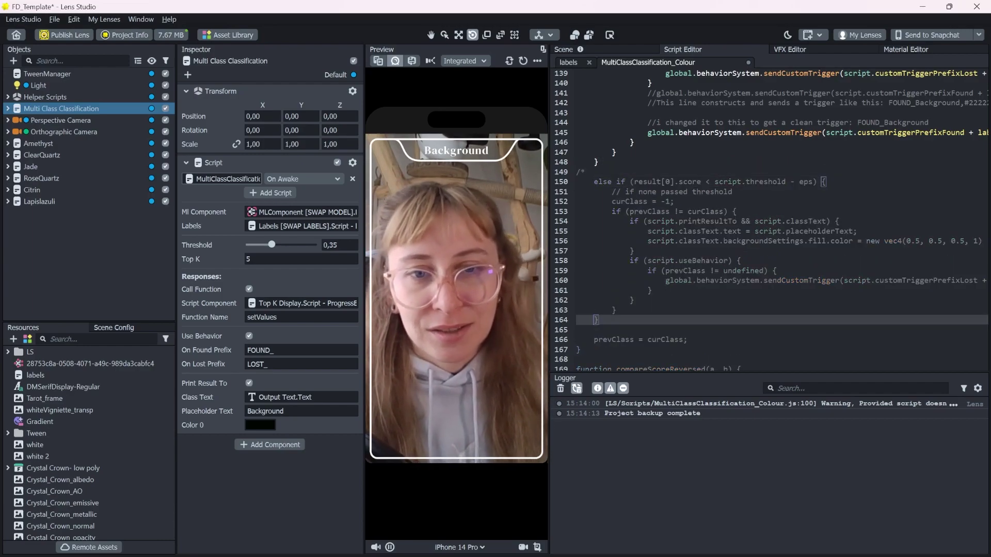
pyautogui.press('Return')
pyautogui.write('*')
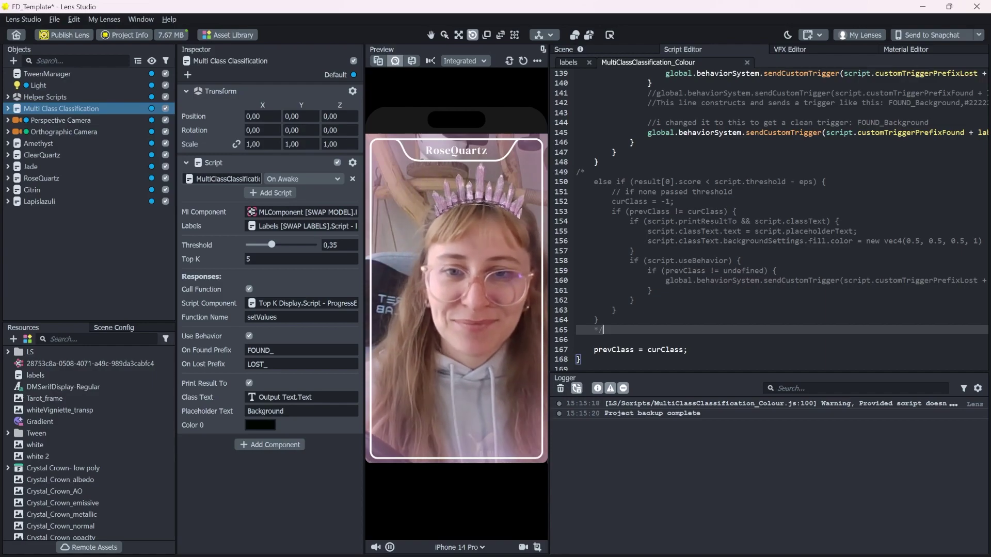
# Step: Check the lens's Photoshop mockup, then return to Lens Studio
pyautogui.moveTo(702, 546)
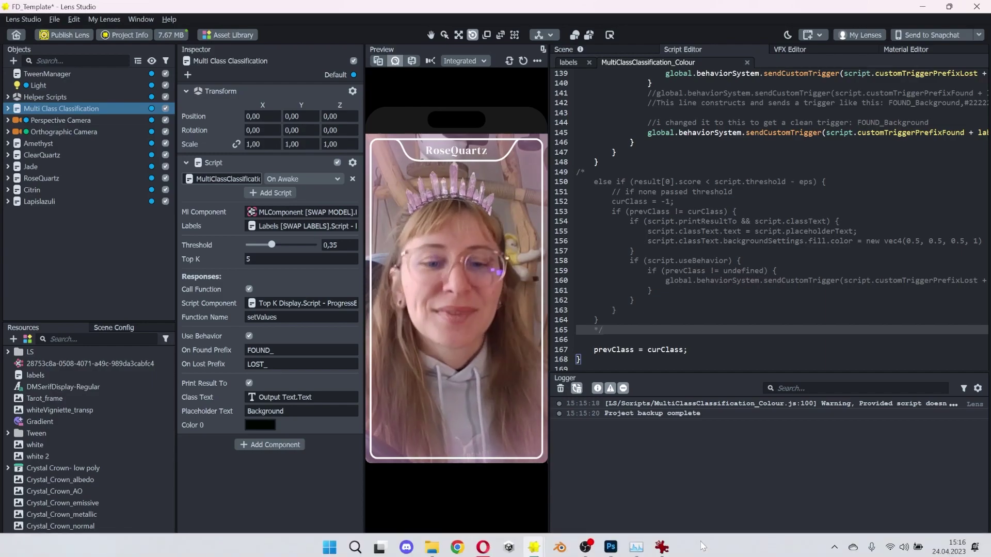
pyautogui.click(610, 546)
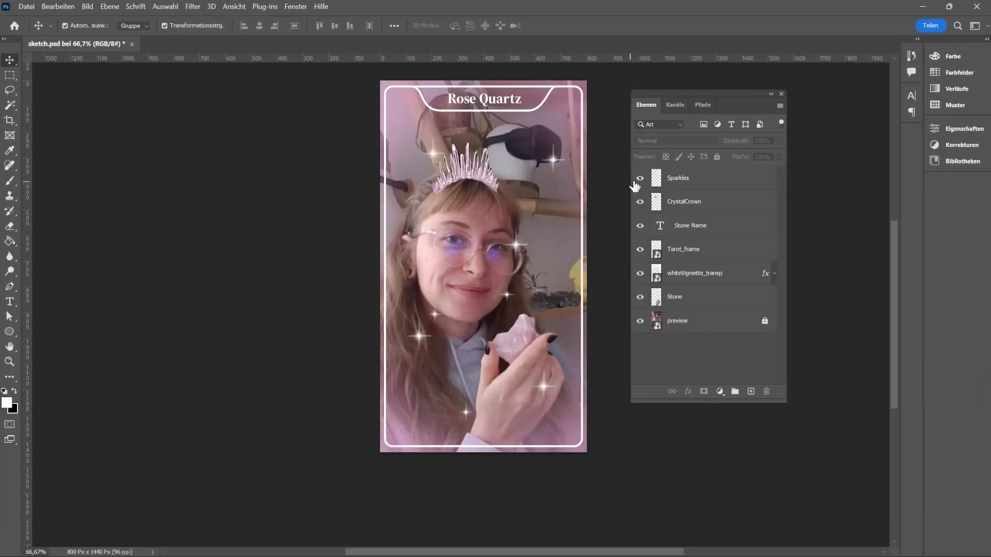
pyautogui.click(921, 7)
# Step: Search the Asset Library for 'spark' and import the Sparkles Post Effect
pyautogui.click(237, 34)
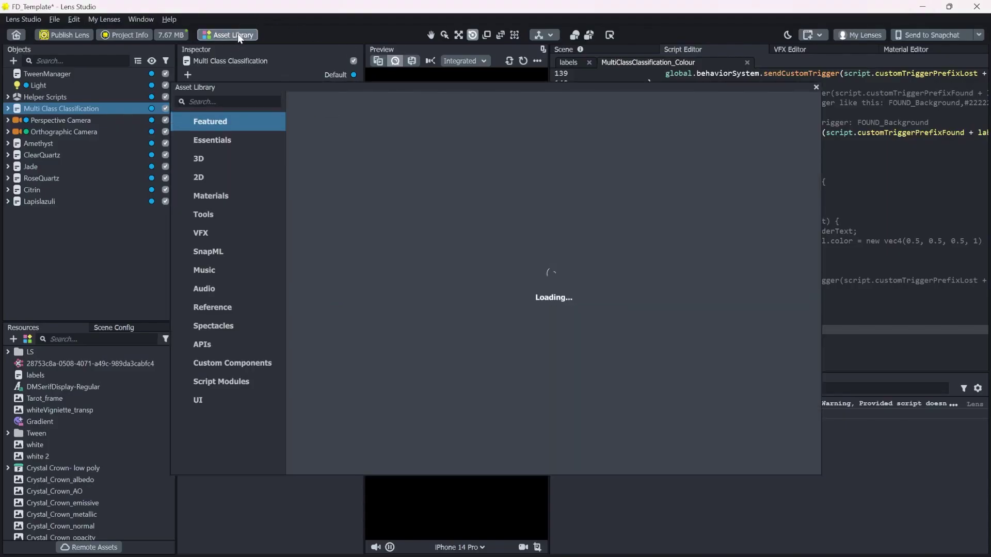
pyautogui.click(228, 104)
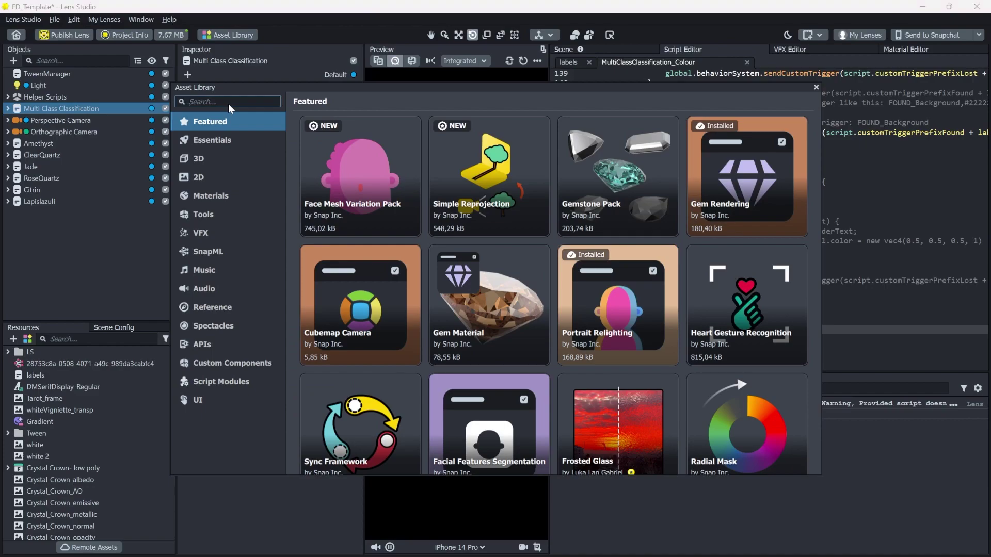
pyautogui.write('sparkl')
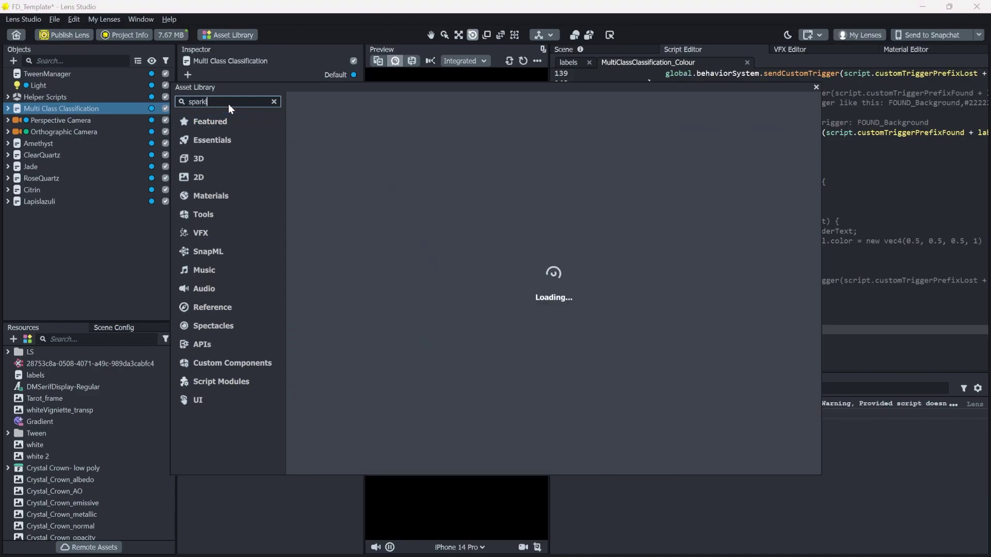
pyautogui.click(801, 121)
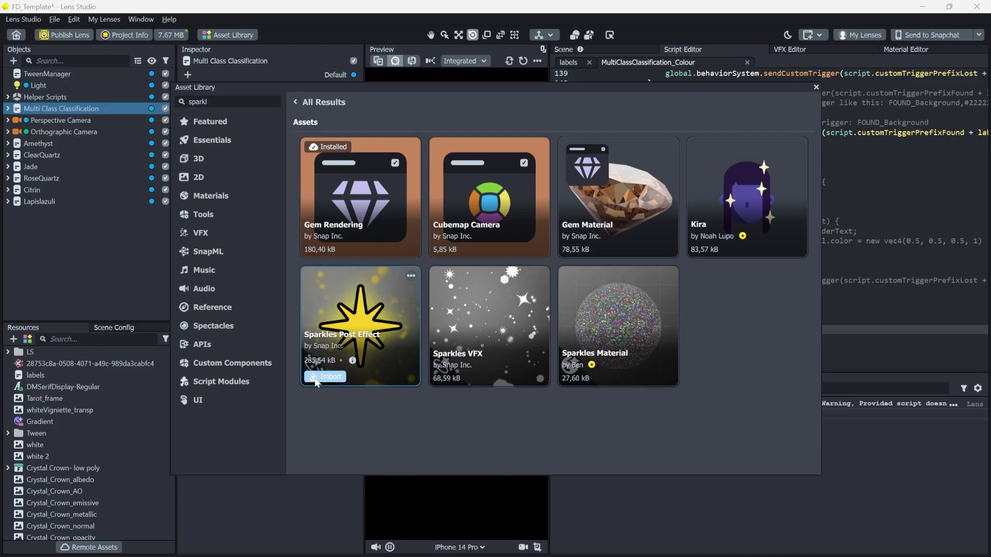
pyautogui.click(315, 378)
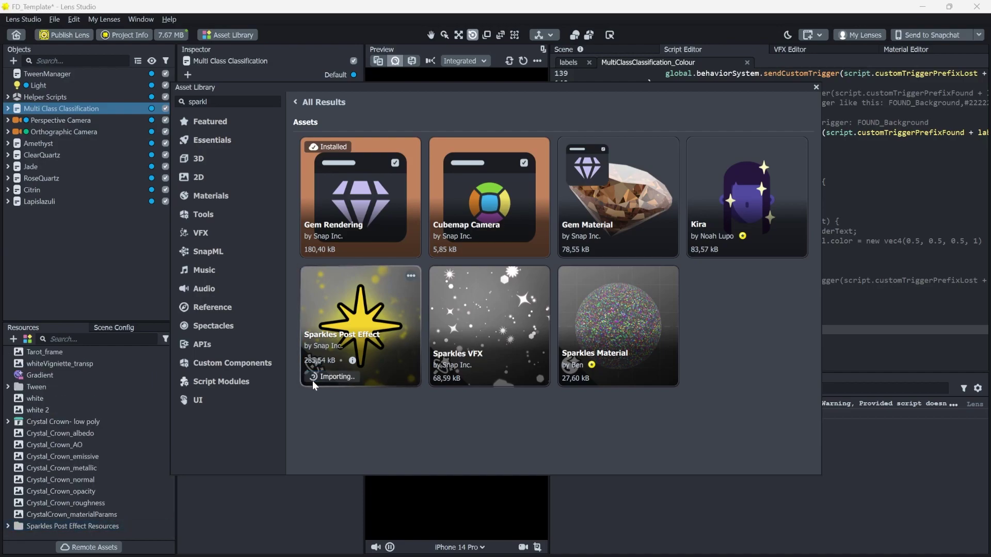
pyautogui.click(816, 87)
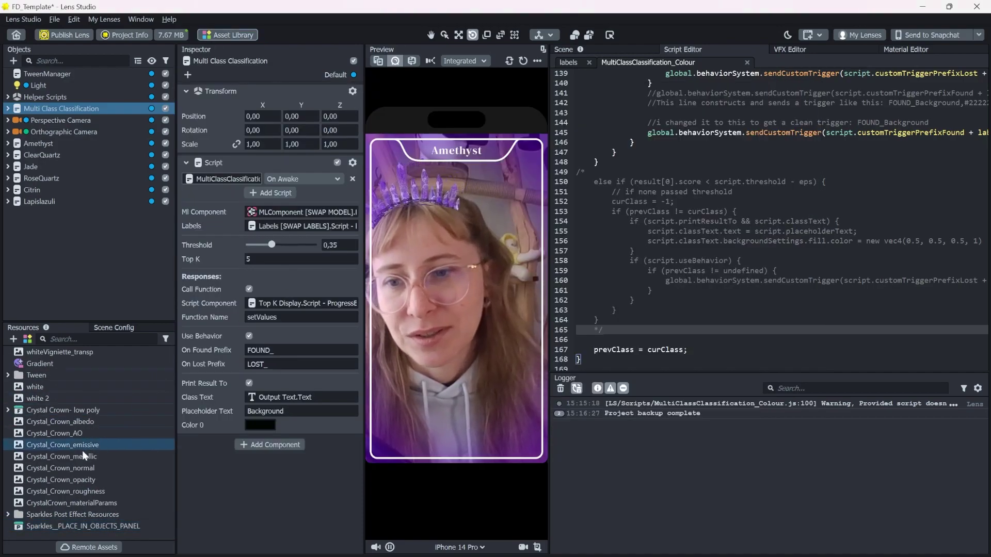
# Step: Add Sparkles to the scene objects and open its sparkles_controller material settings
pyautogui.moveTo(77, 526); pyautogui.dragTo(81, 274)
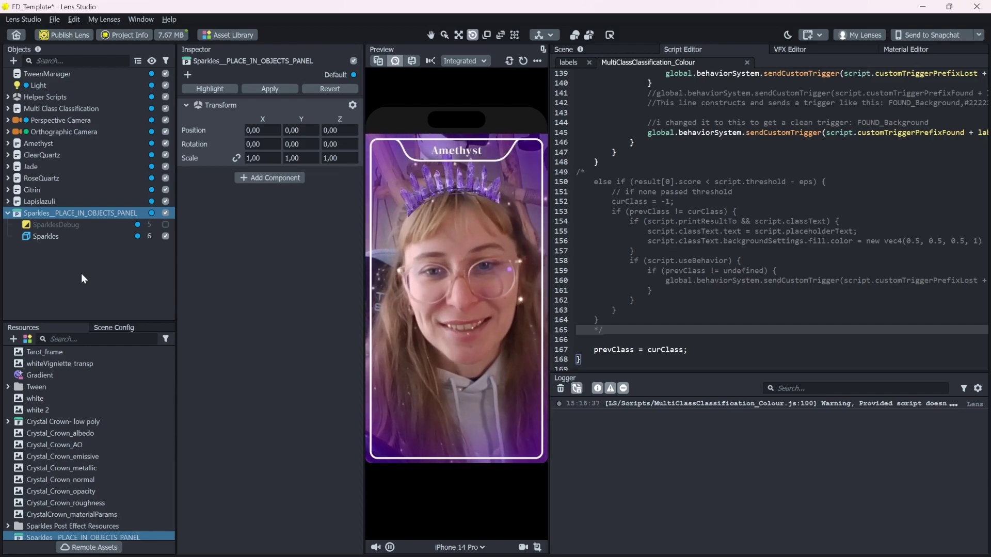
pyautogui.click(160, 238)
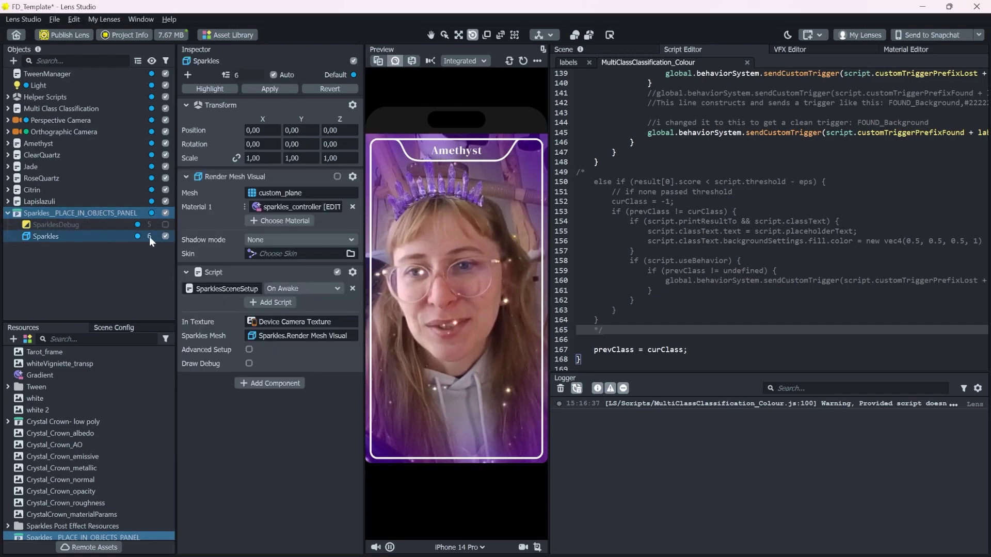
pyautogui.rightClick(290, 208)
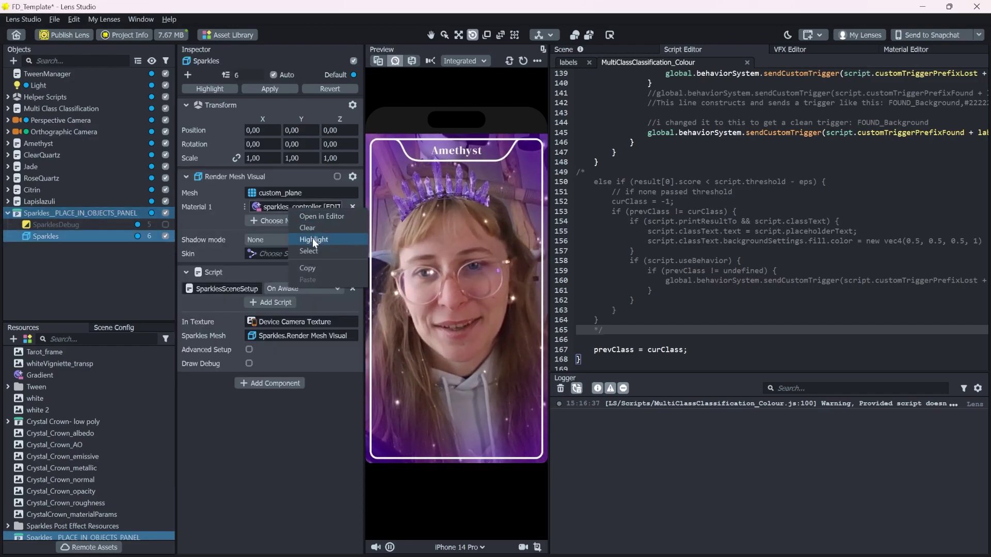
pyautogui.click(311, 251)
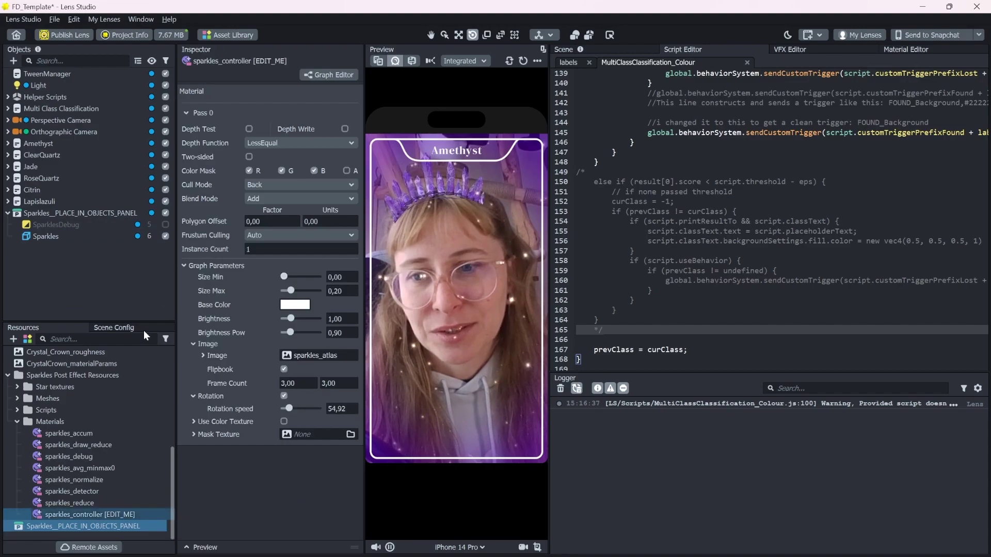
pyautogui.click(108, 514)
pyautogui.click(203, 518)
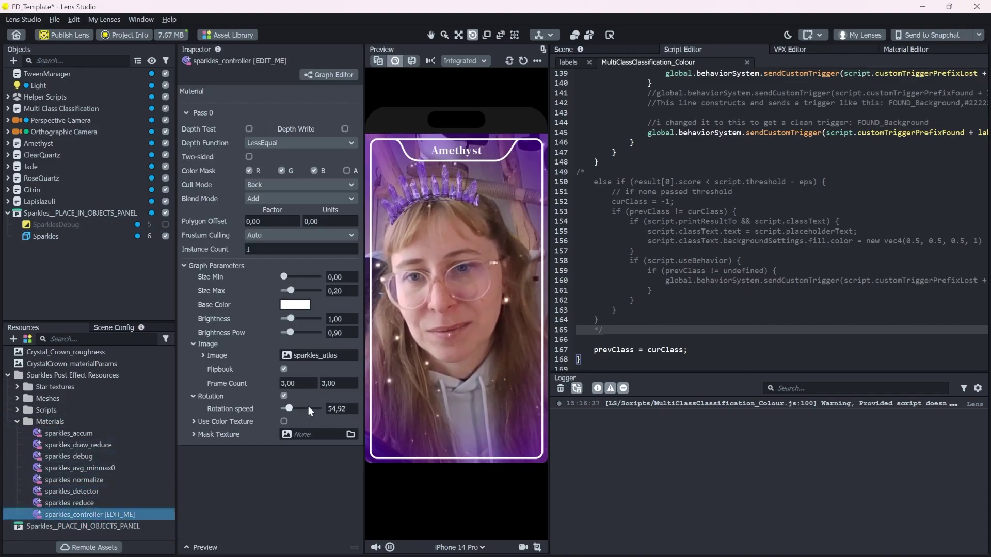
# Step: Set sparkle Size 0,08–0,22, Brightness 0,85 and Brightness Pow 5,00
pyautogui.moveTo(290, 319); pyautogui.dragTo(287, 319)
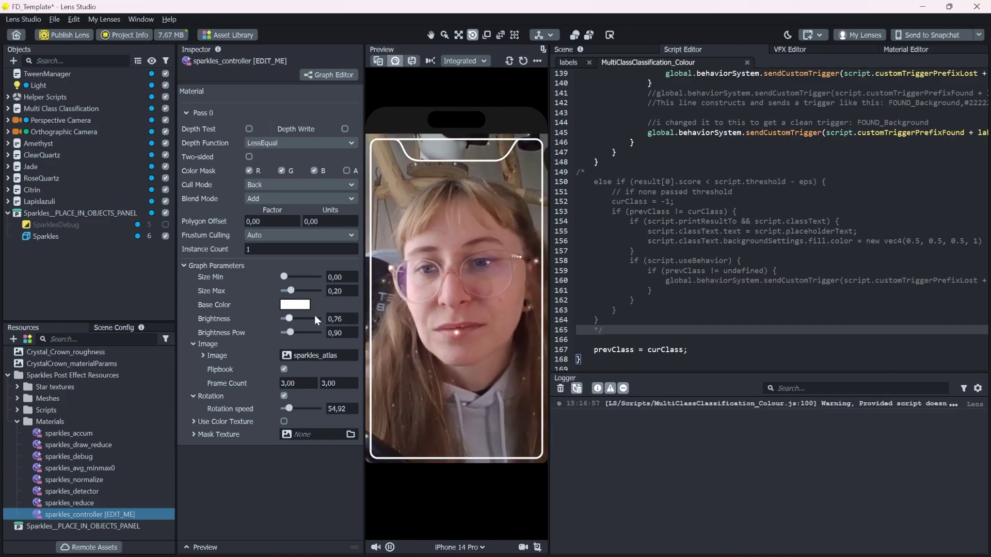
pyautogui.moveTo(290, 319); pyautogui.dragTo(286, 277)
pyautogui.moveTo(285, 319); pyautogui.dragTo(284, 319)
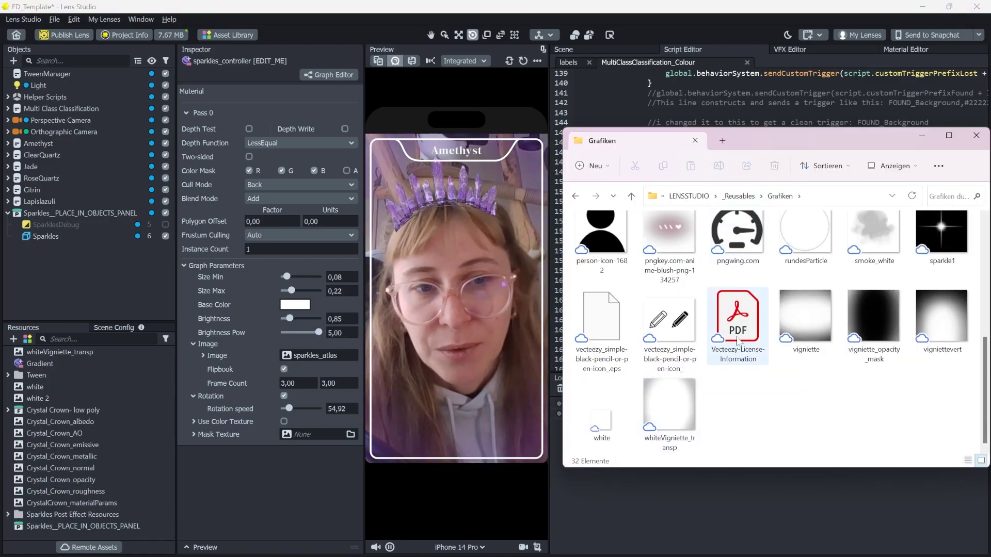
# Step: Import sparkle1 from the Grafiken folder and set it as the sparkle material's Image
pyautogui.click(942, 238)
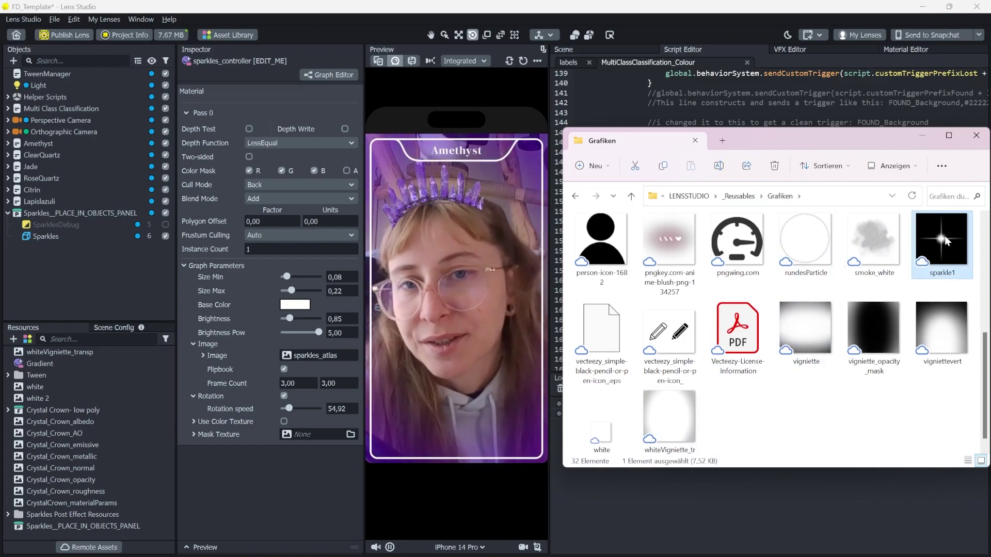
pyautogui.moveTo(947, 242); pyautogui.dragTo(144, 474)
pyautogui.click(230, 445)
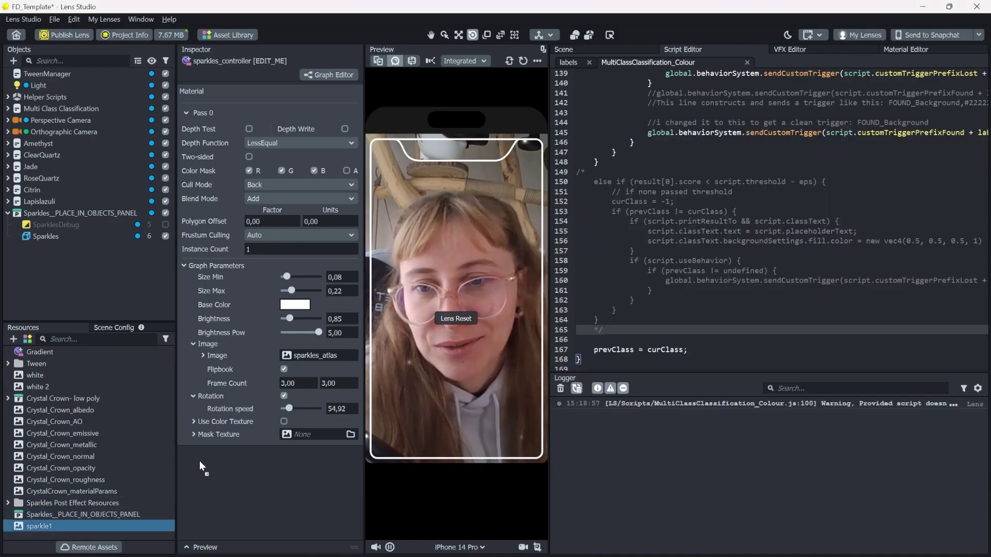
pyautogui.moveTo(230, 445); pyautogui.dragTo(305, 355)
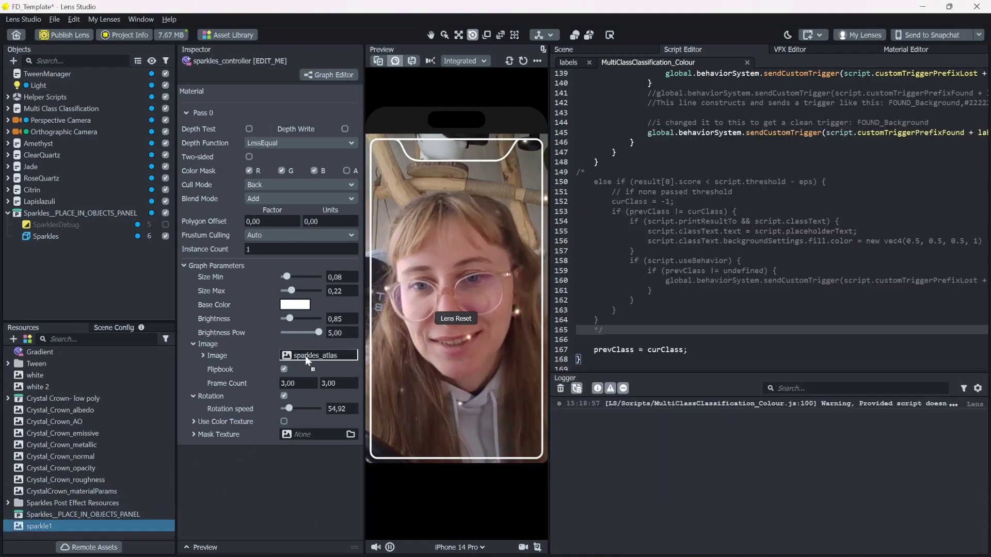
# Step: Turn off Flipbook and Rotation, reset the lens, and shrink sparkle sizes to 0,02–0,14
pyautogui.click(283, 370)
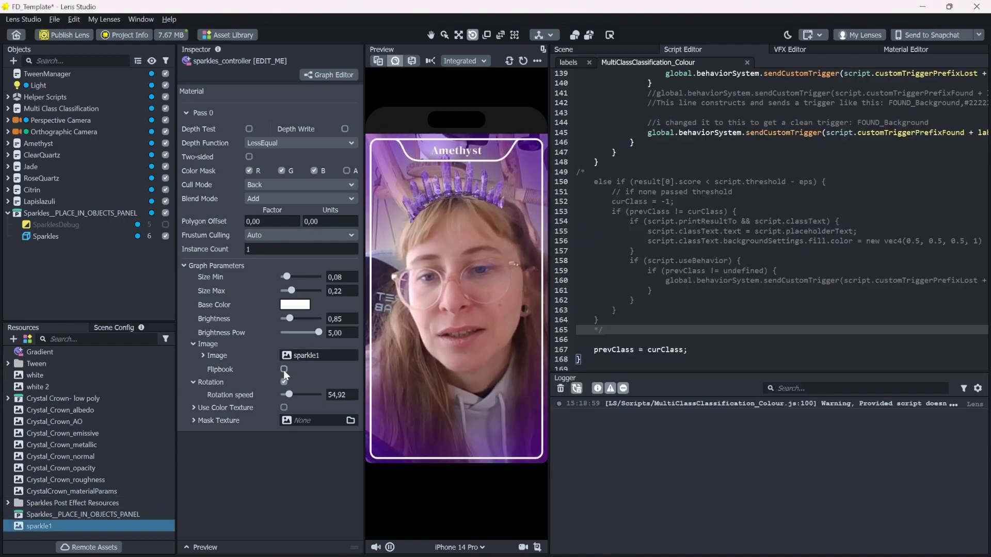
pyautogui.click(284, 382)
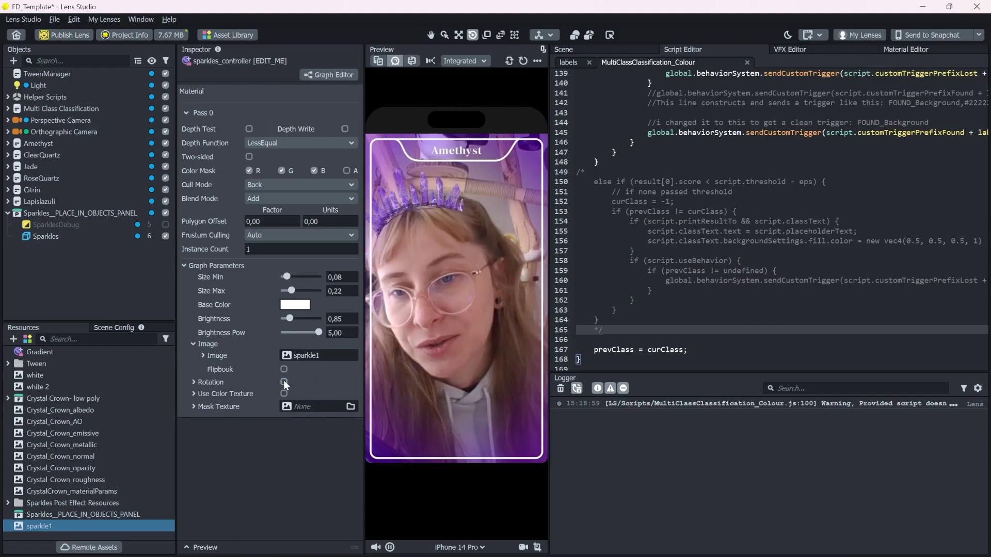
pyautogui.click(517, 64)
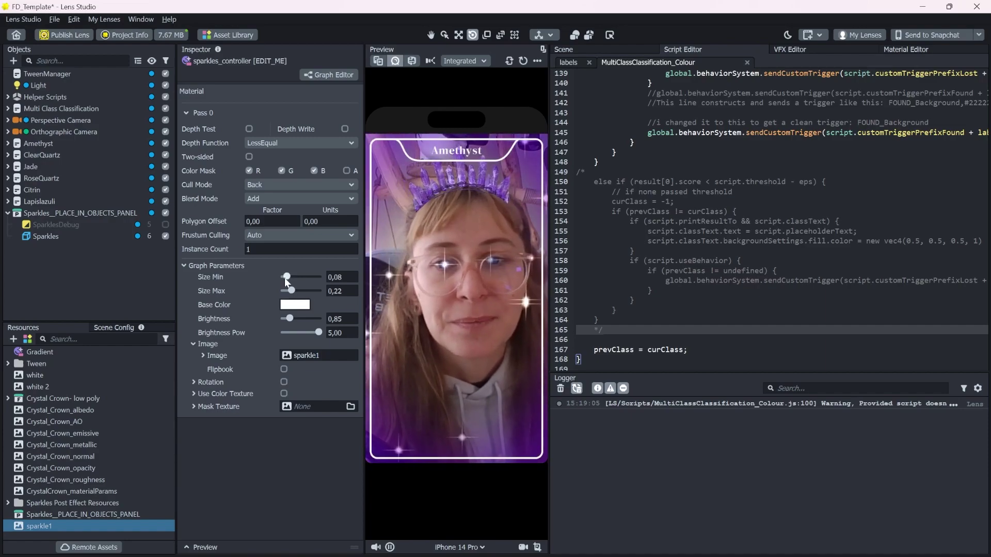
pyautogui.moveTo(285, 279); pyautogui.dragTo(291, 292)
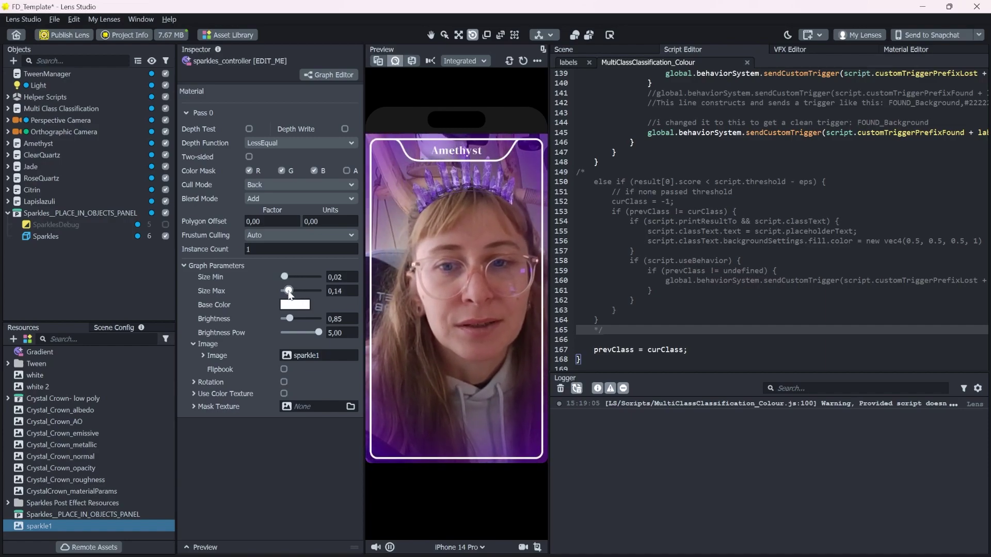
# Step: Reset the lens and widen the Preview panel beside the Script Editor
pyautogui.click(522, 61)
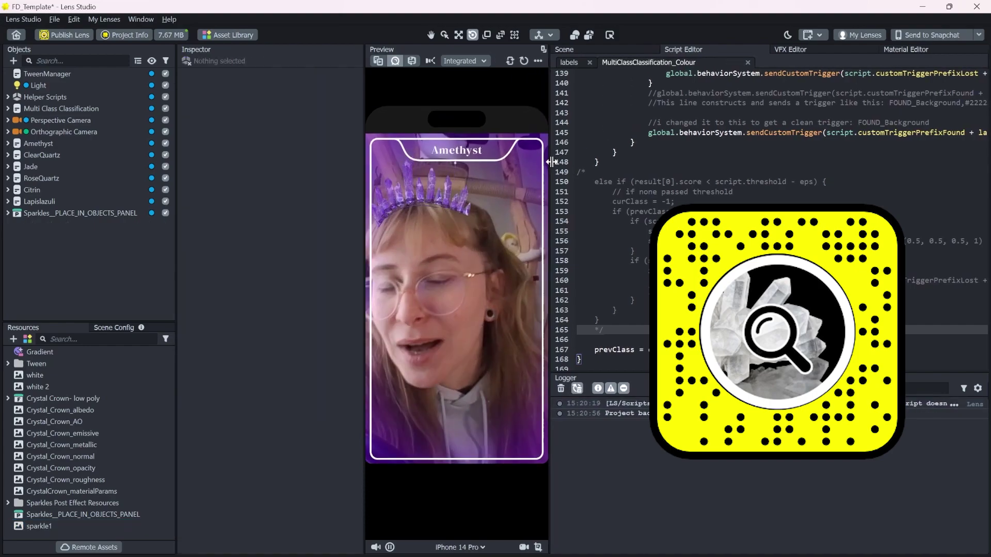
pyautogui.moveTo(551, 162); pyautogui.dragTo(597, 166)
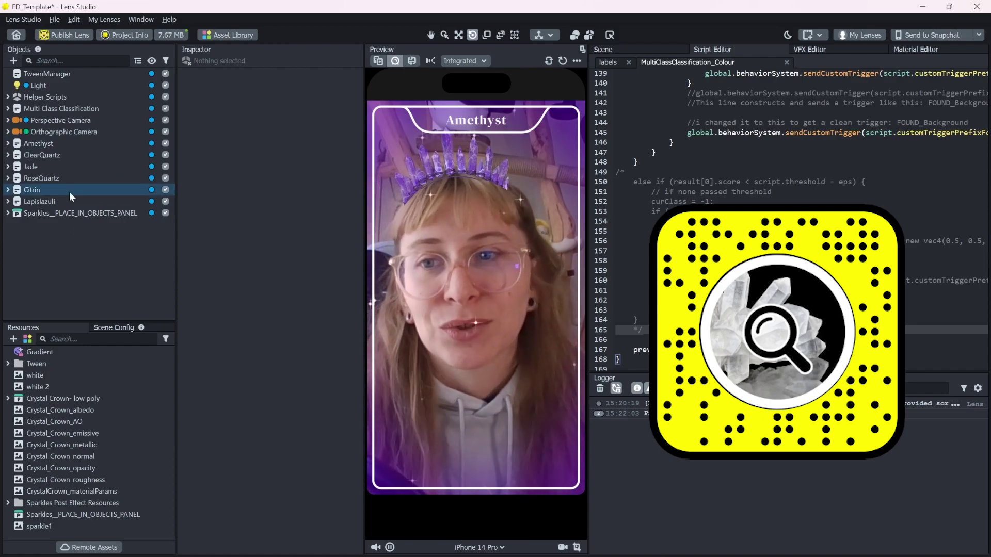
# Step: On Amethyst's script, add global.myClassIsDetected(curClass); after the curClass zero check
pyautogui.click(44, 148)
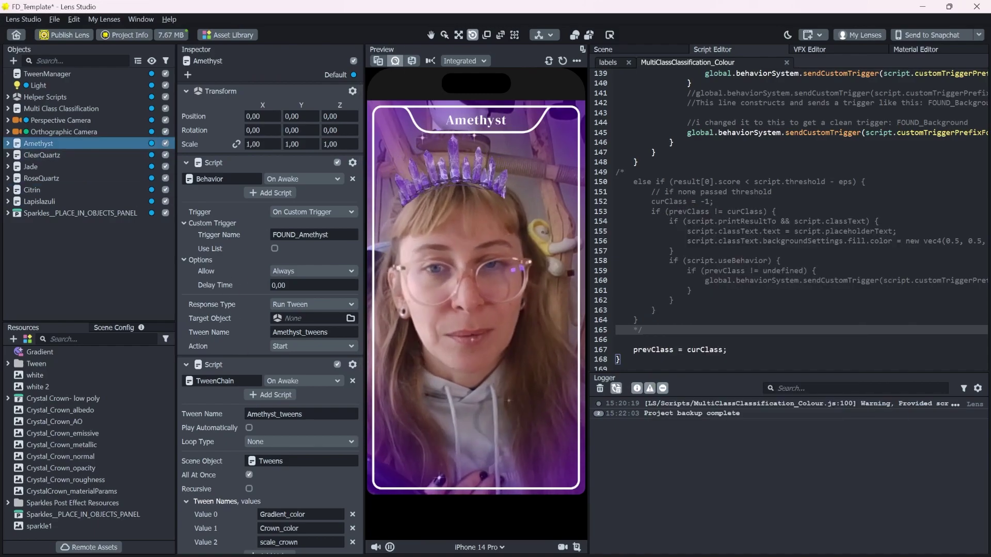
pyautogui.scroll(8, 790, 221)
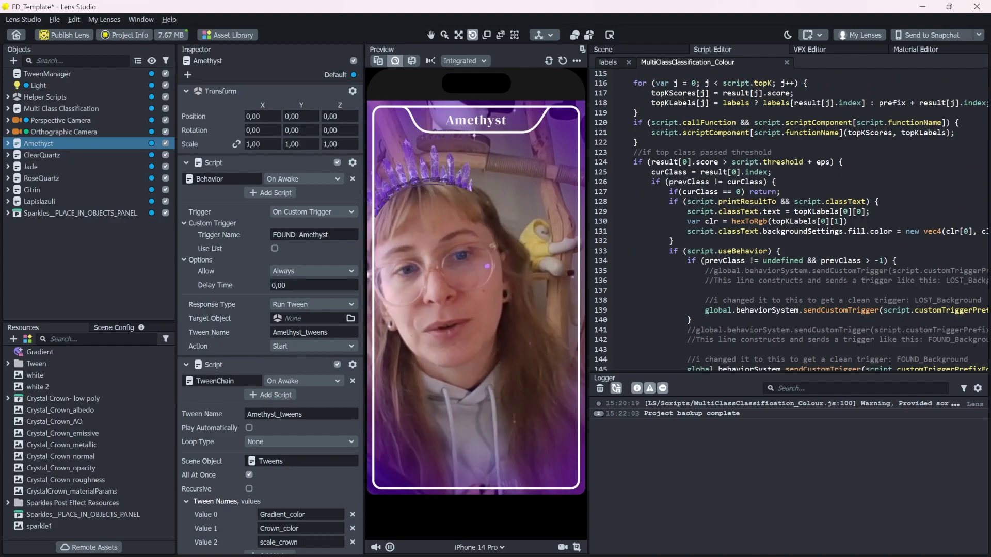
pyautogui.scroll(2, 790, 221)
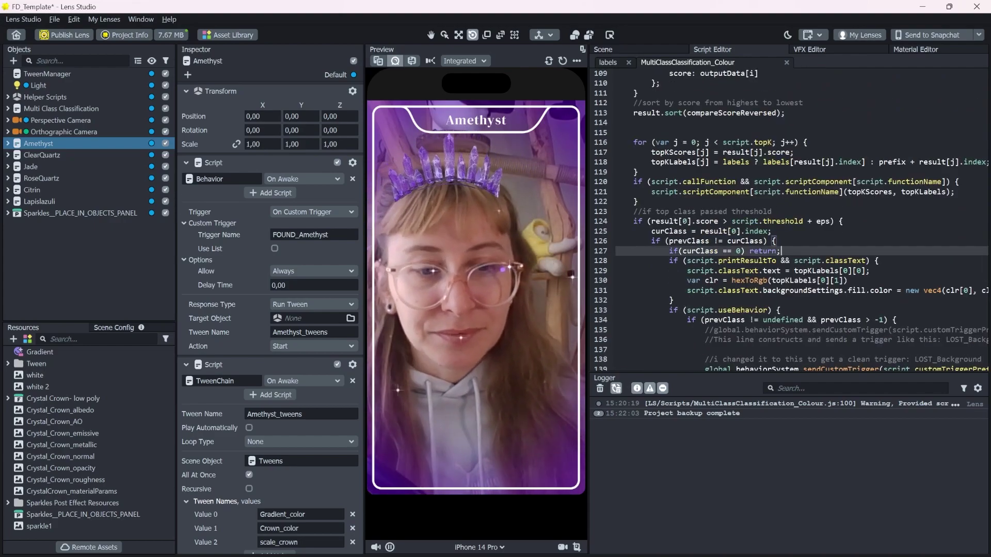
pyautogui.press('Return')
pyautogui.press('Return')
pyautogui.click(669, 261)
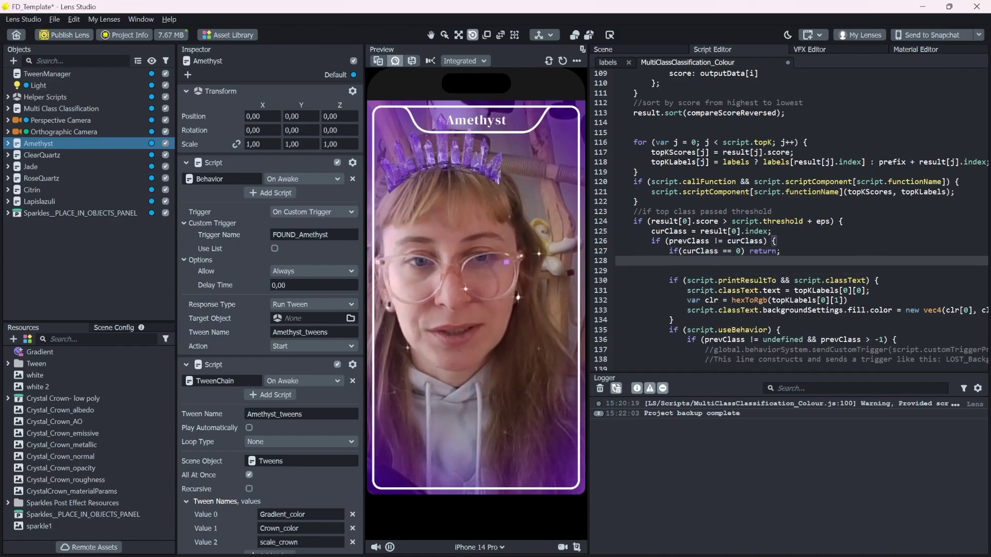
pyautogui.press('Return')
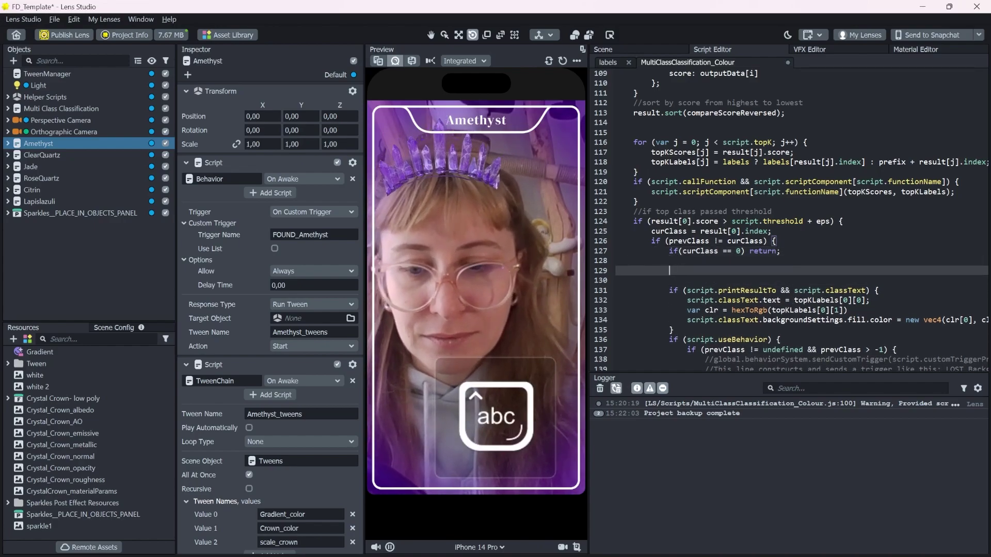
pyautogui.write('glibal')
pyautogui.press('BackSpace')
pyautogui.write('obal.')
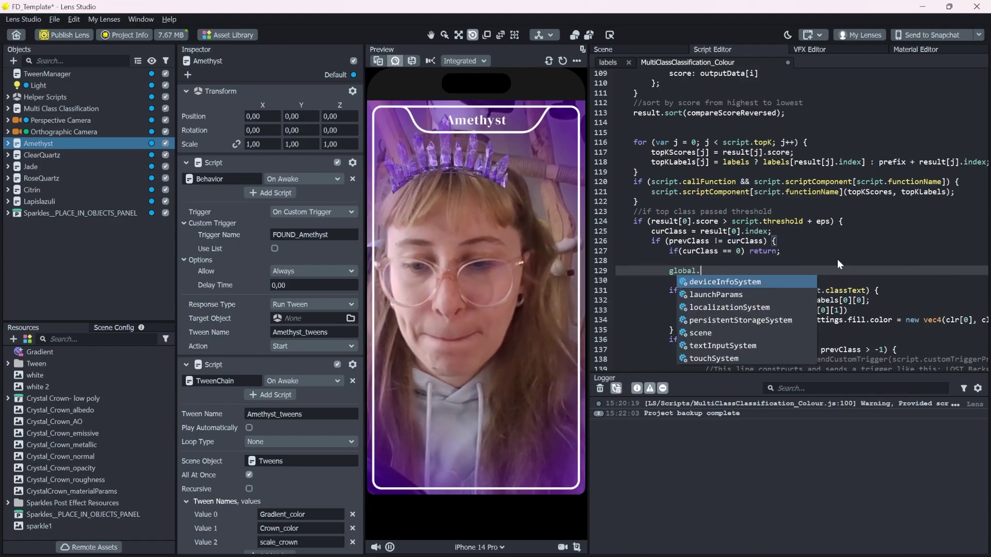
pyautogui.write('myClassIsDetected(')
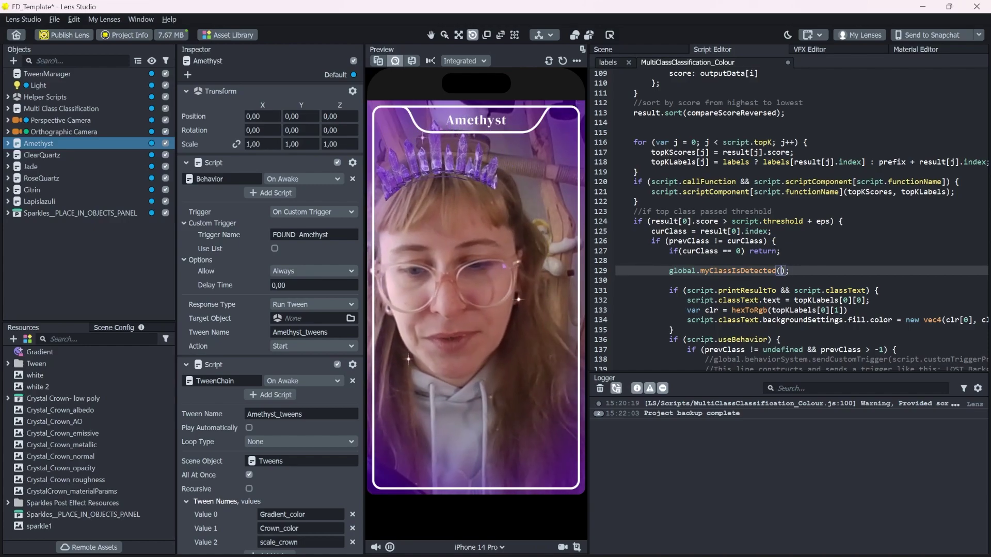
pyautogui.write('curClass')
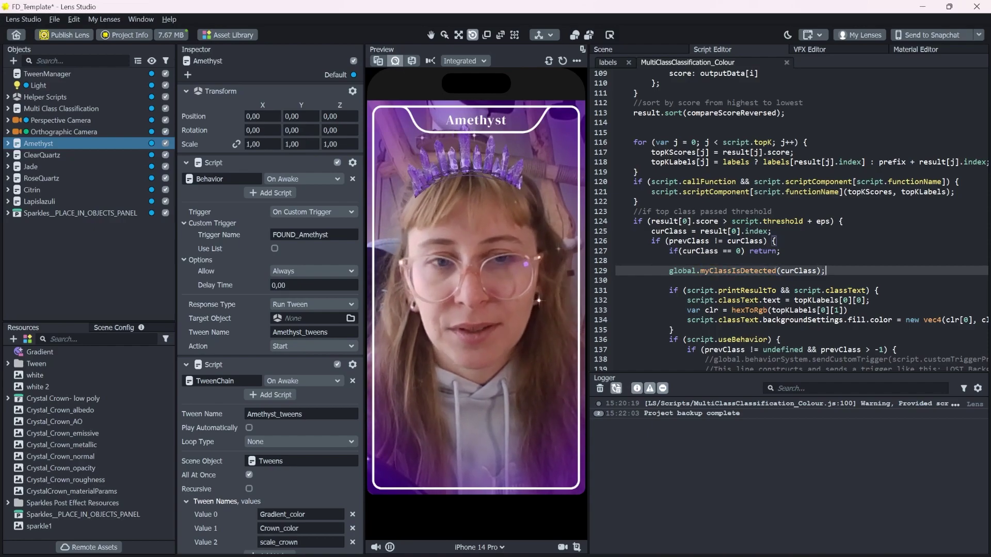
# Step: Define global.myClassIsDetected = function(){} below the labels object in the labels script
pyautogui.click(629, 68)
pyautogui.click(619, 154)
pyautogui.press('Return')
pyautogui.press('Return')
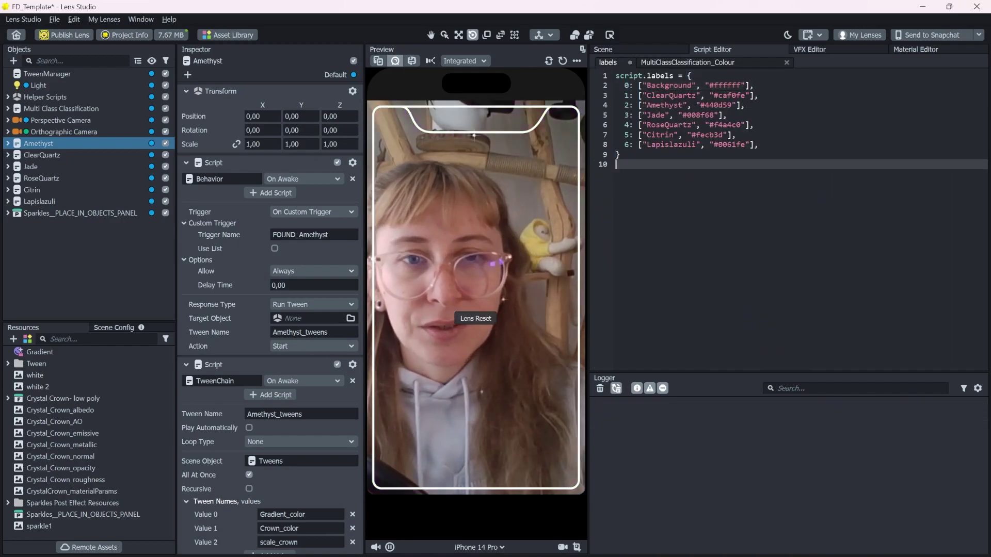
pyautogui.write('global.')
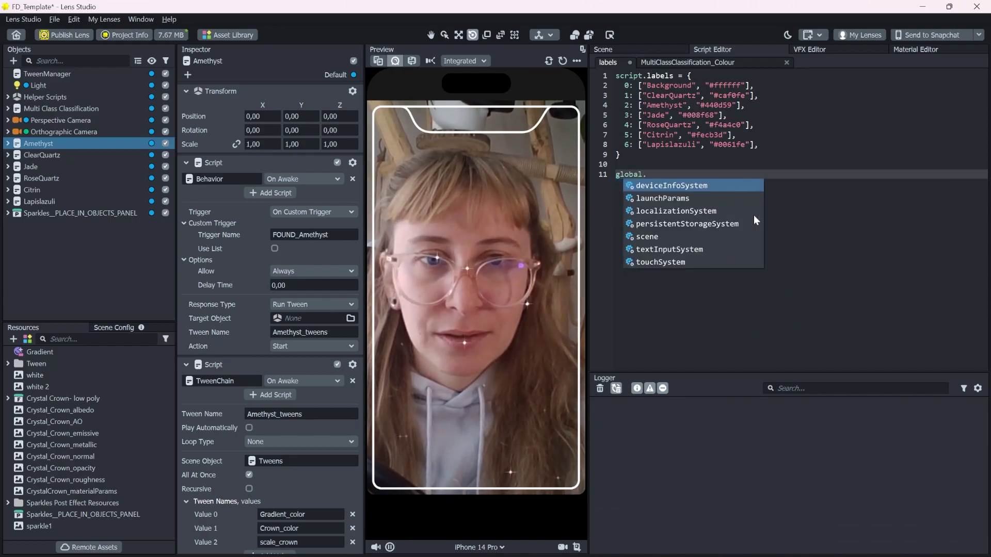
pyautogui.write('myClassIsDetected')
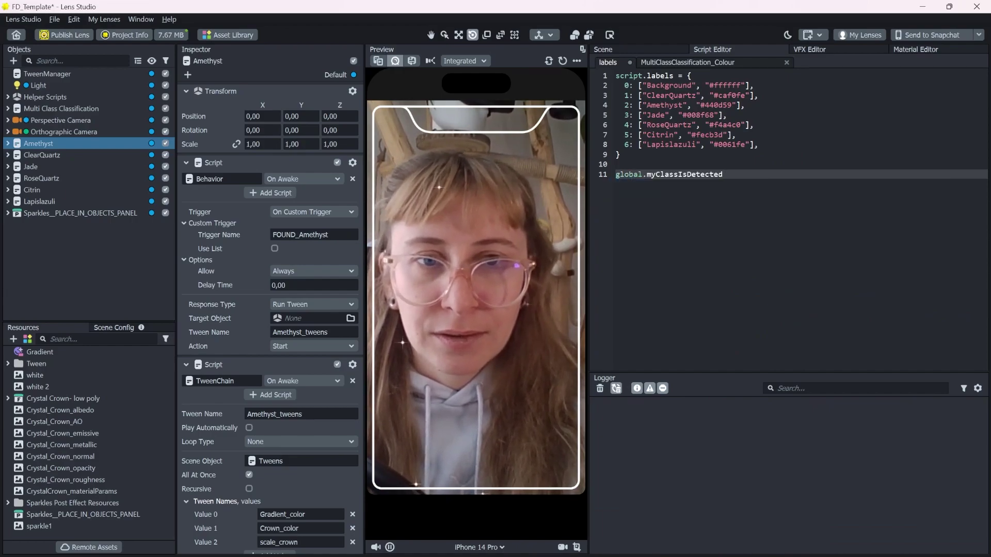
pyautogui.write('= function')
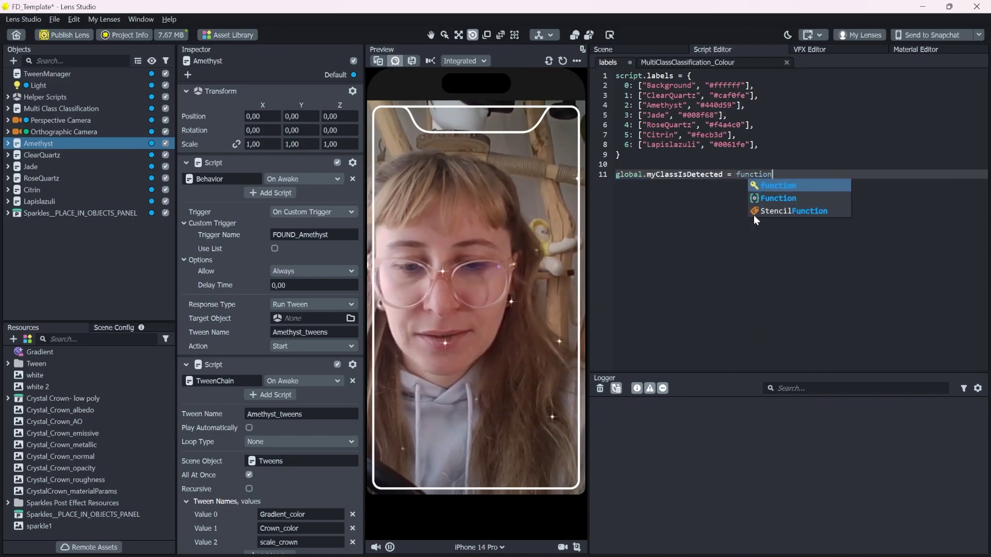
pyautogui.press('Escape')
pyautogui.write('(){')
pyautogui.press('Return')
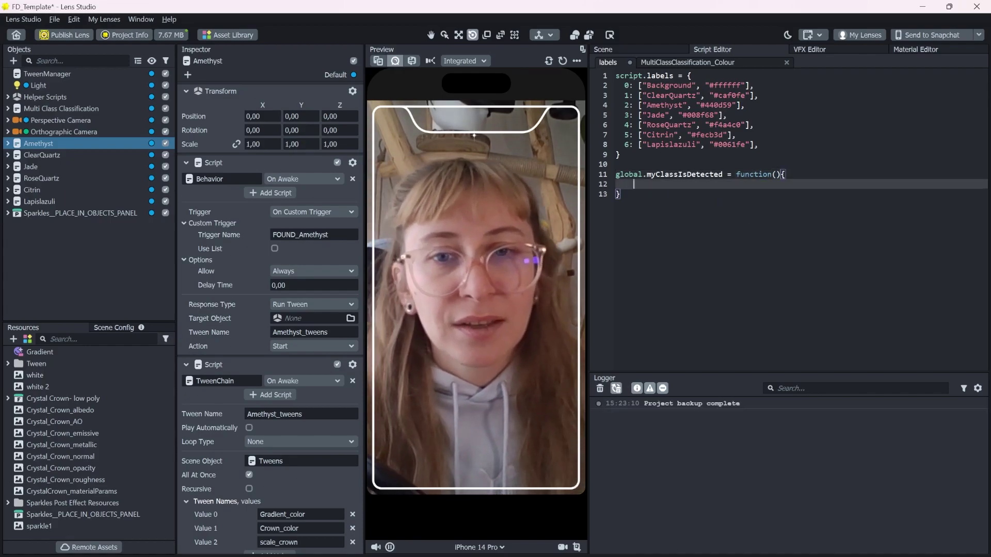
# Step: Give the function a curClass parameter, add print(curClass); inside it, and save
pyautogui.click(776, 175)
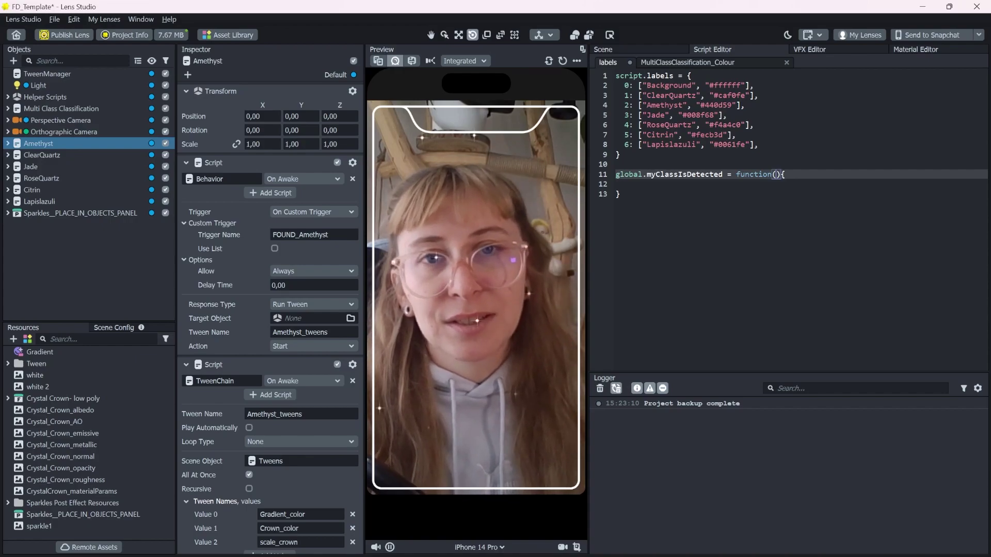
pyautogui.write('class')
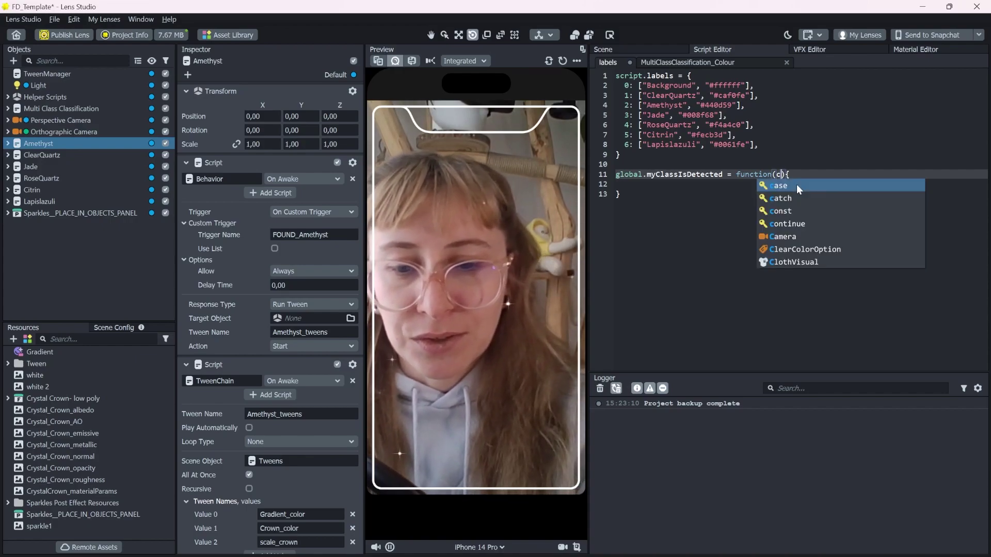
pyautogui.press('BackSpace')
pyautogui.press('BackSpace')
pyautogui.press('BackSpace')
pyautogui.press('BackSpace')
pyautogui.press('BackSpace')
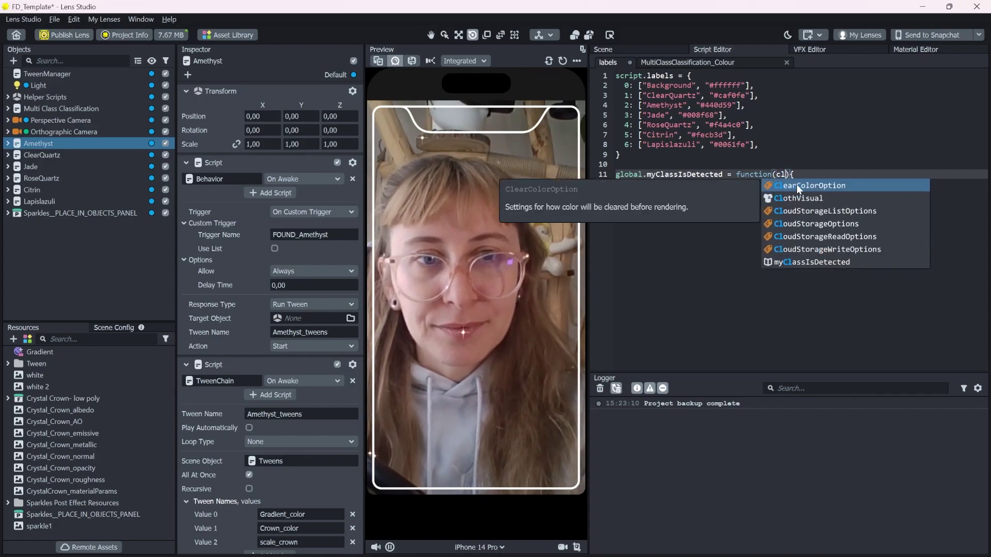
pyautogui.write('curr')
pyautogui.press('Escape')
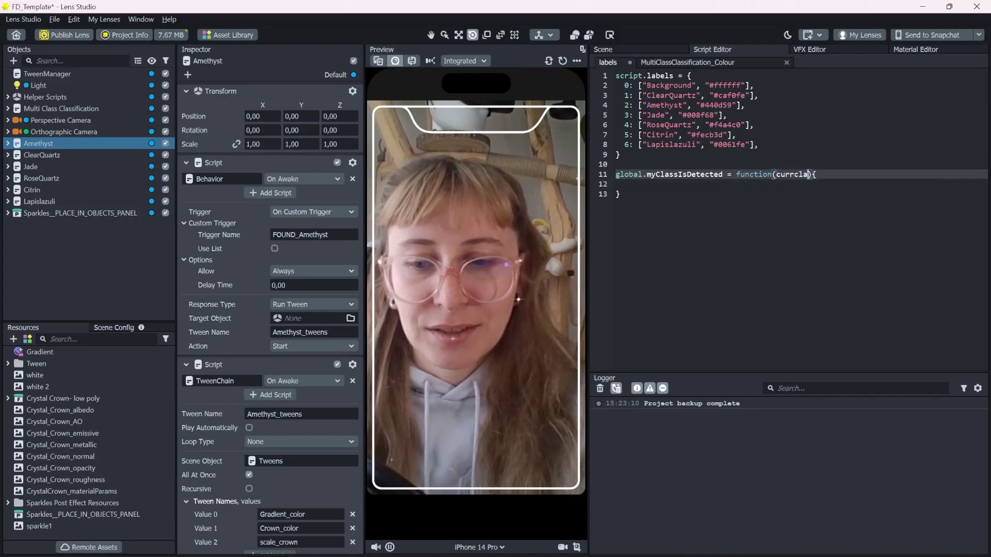
pyautogui.hotkey('ctrl', 'space')
pyautogui.press('BackSpace')
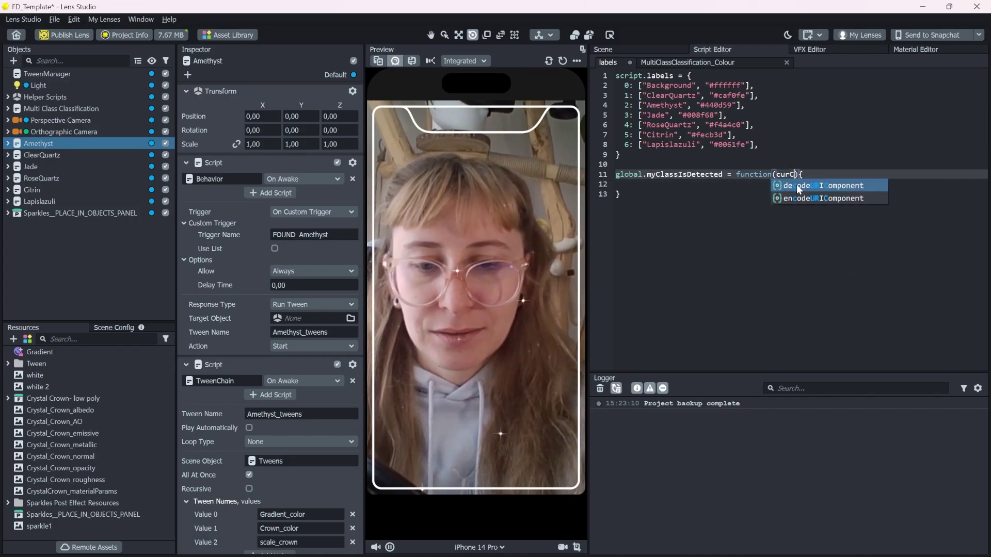
pyautogui.write('Class')
pyautogui.press('End')
pyautogui.press('Return')
pyautogui.write('print(')
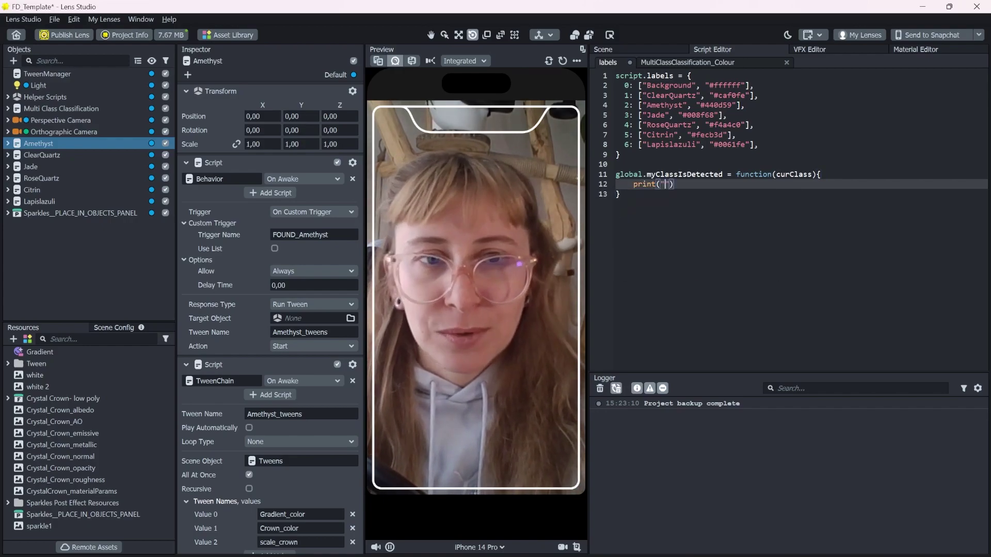
pyautogui.write('"curC')
pyautogui.press('BackSpace')
pyautogui.press('BackSpace')
pyautogui.press('BackSpace')
pyautogui.press('BackSpace')
pyautogui.press('BackSpace')
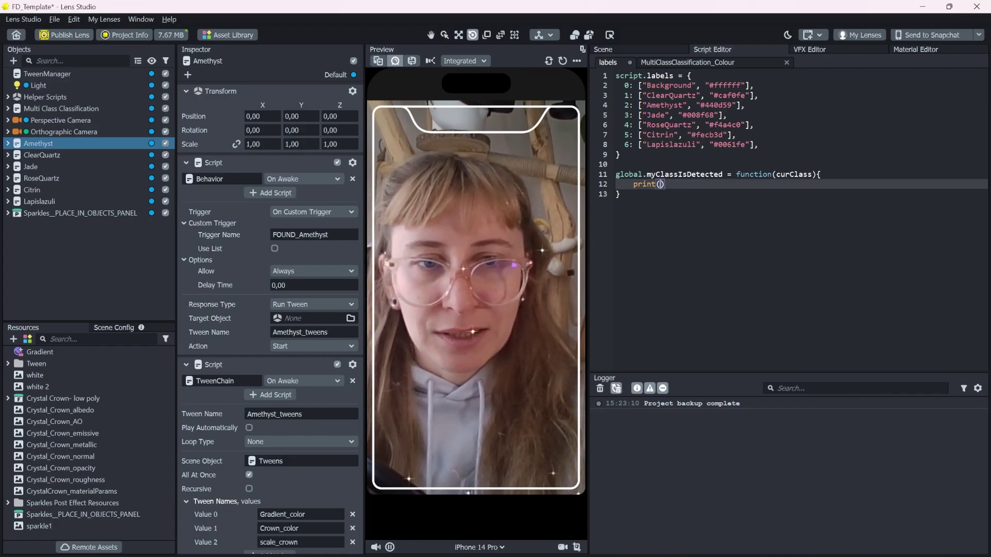
pyautogui.write('curClass);')
pyautogui.hotkey('ctrl', 's')
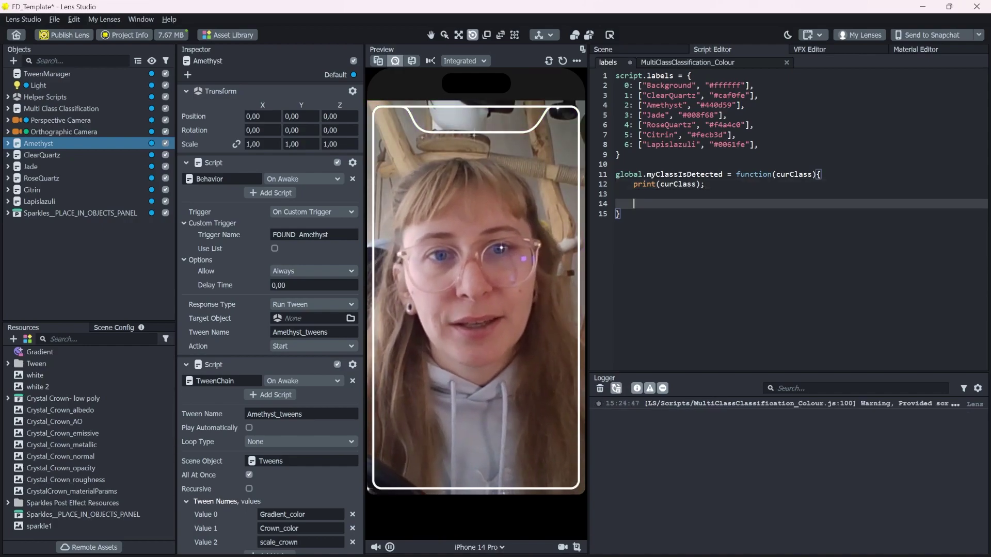
# Step: Add stoneInfos = ["", "This is a clearQuartz", "this is a amethyst"] above the function
pyautogui.click(616, 164)
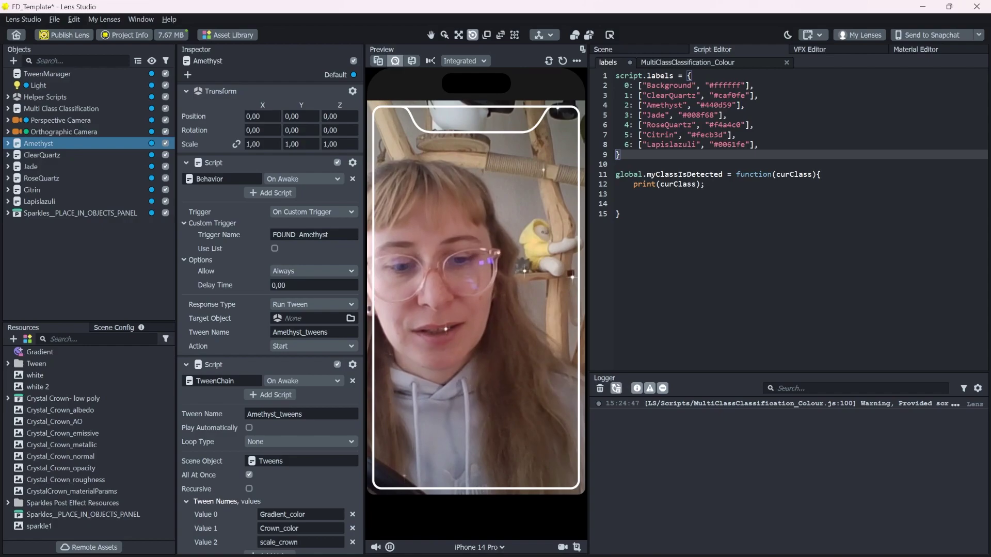
pyautogui.press('Return')
pyautogui.press('Return')
pyautogui.write('stoneIn')
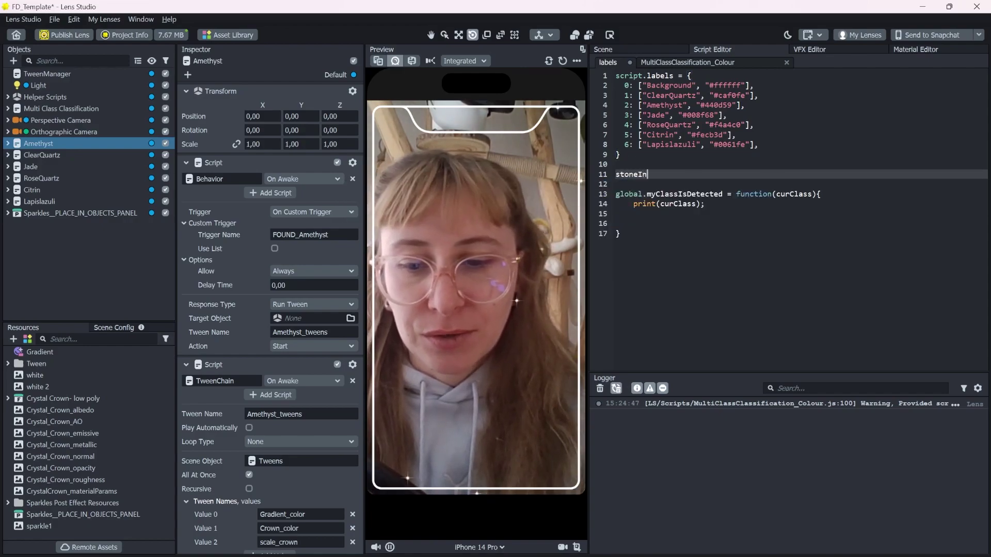
pyautogui.write('fos = [""]')
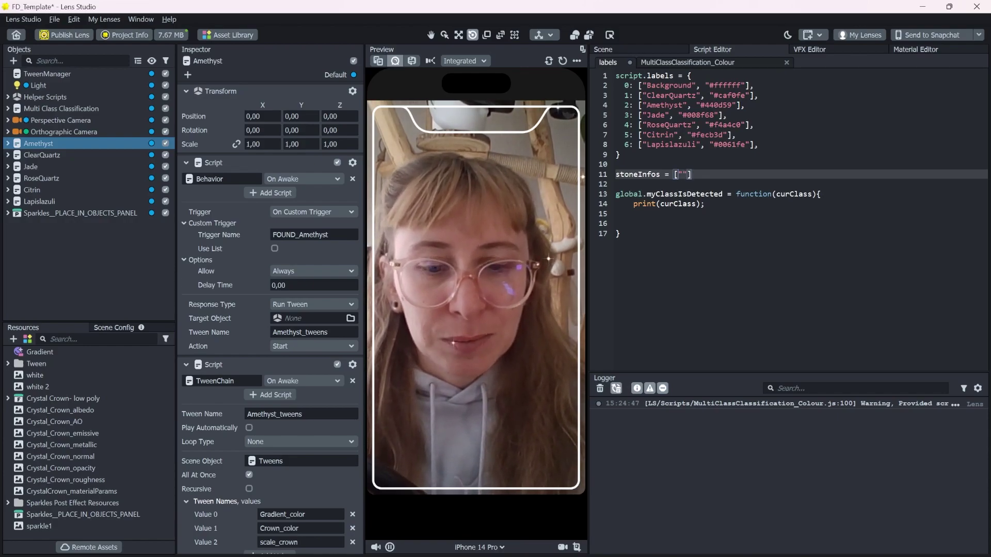
pyautogui.press('Right')
pyautogui.write(',')
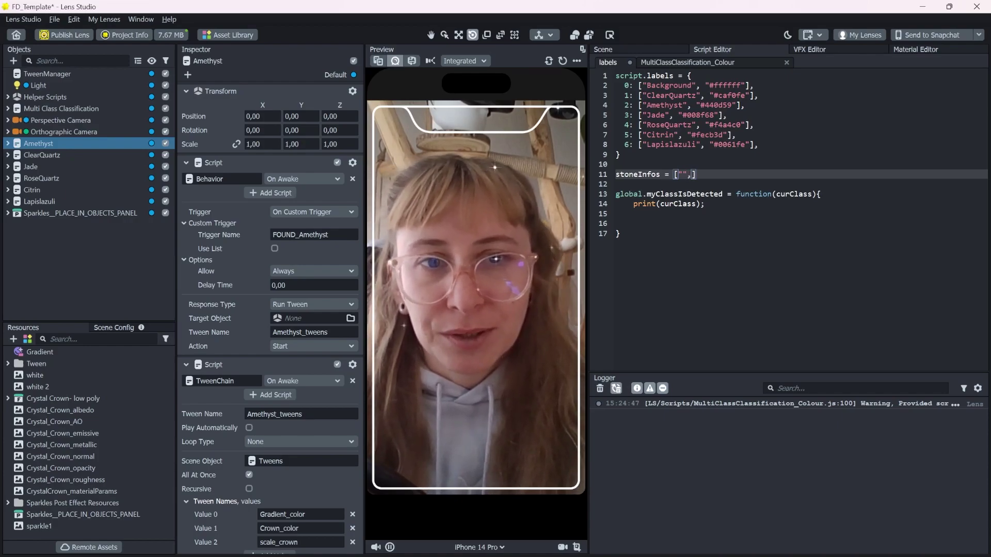
pyautogui.write('"T')
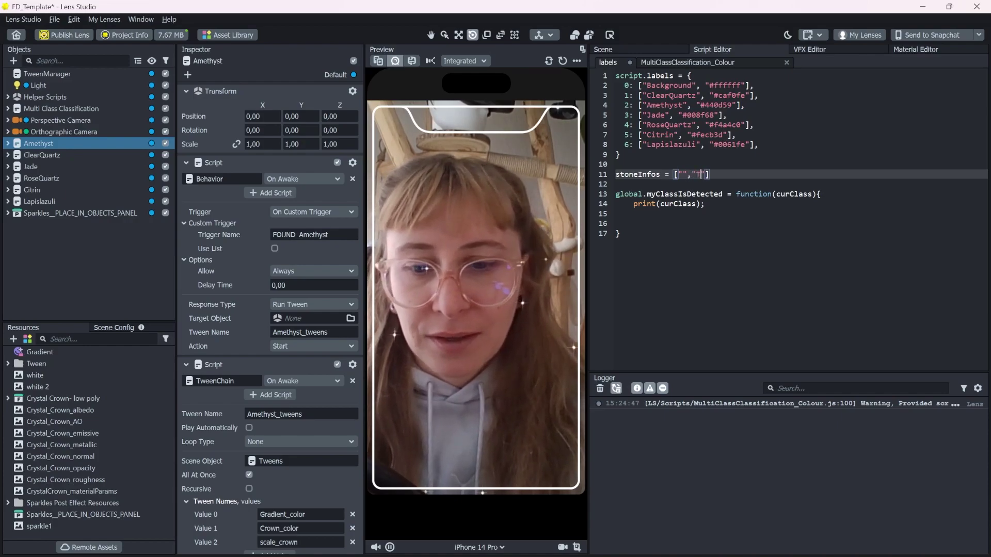
pyautogui.write('his is a clear')
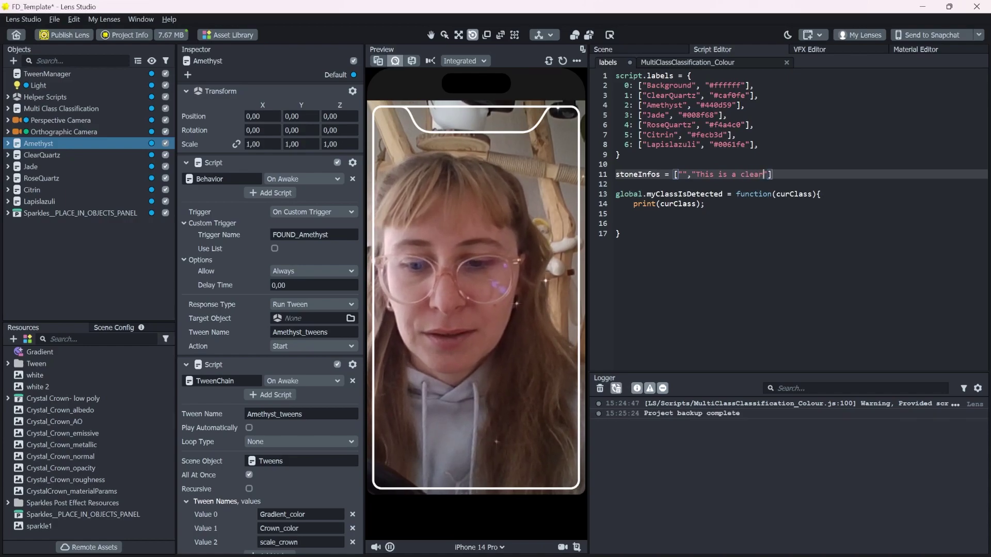
pyautogui.write('Quartz')
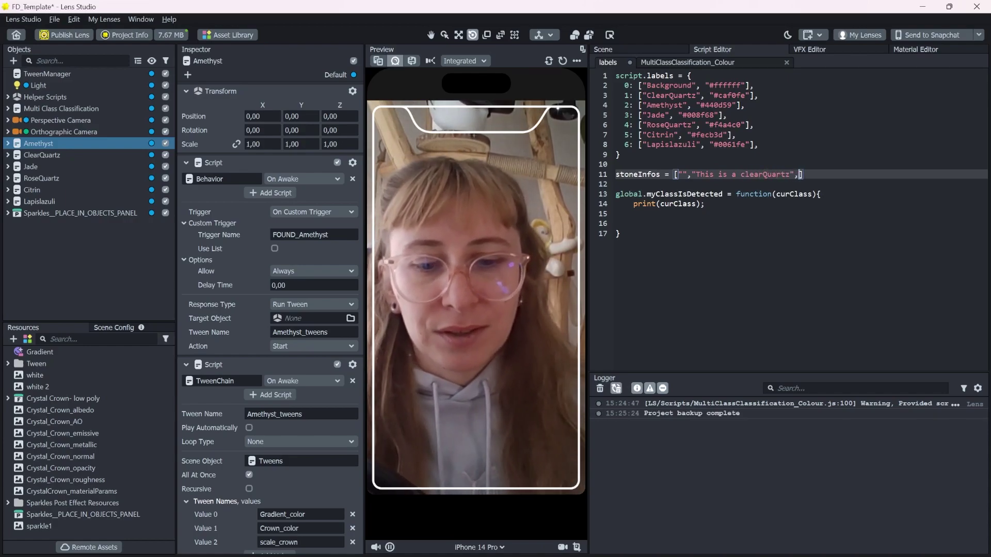
pyautogui.write('","')
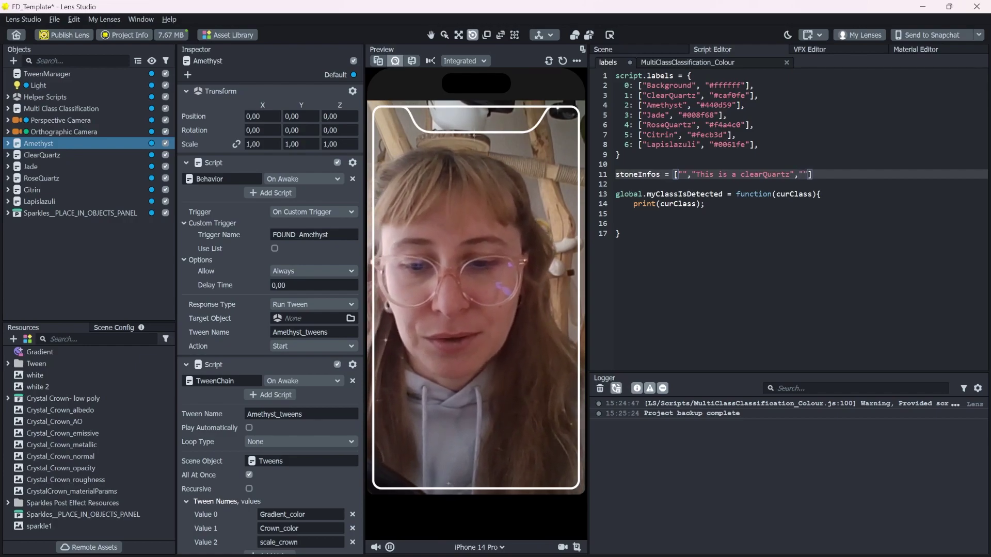
pyautogui.write('this is a stone')
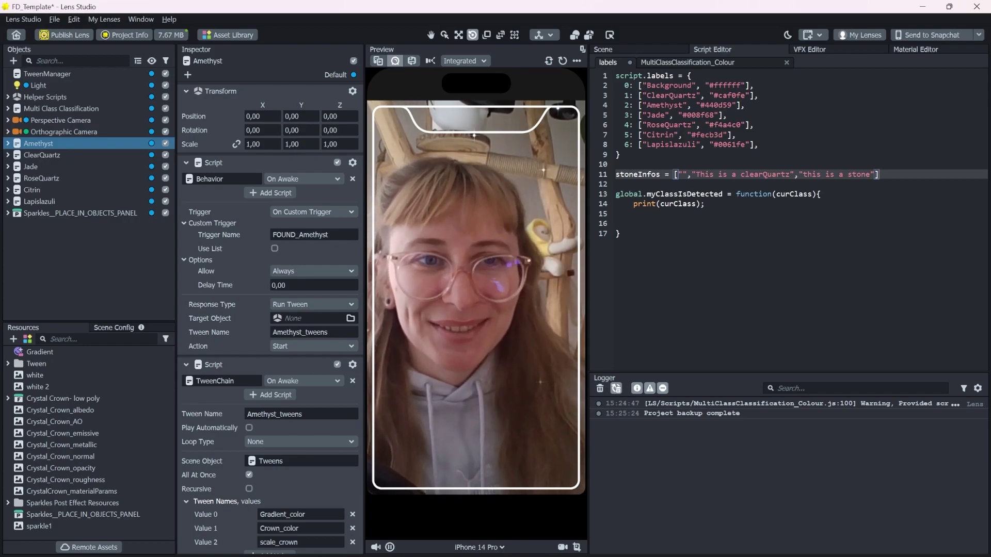
pyautogui.hotkey('ctrl', 'shift', 'Left')
pyautogui.write('amethyst')
# Step: Change the print call to print(stoneInfos[curClass]); and save the script
pyautogui.click(635, 214)
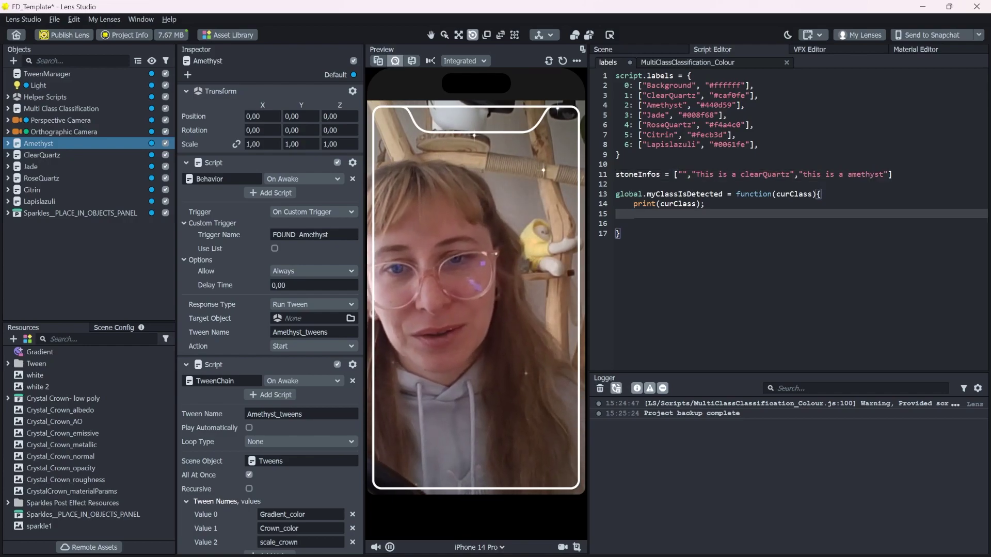
pyautogui.click(678, 204)
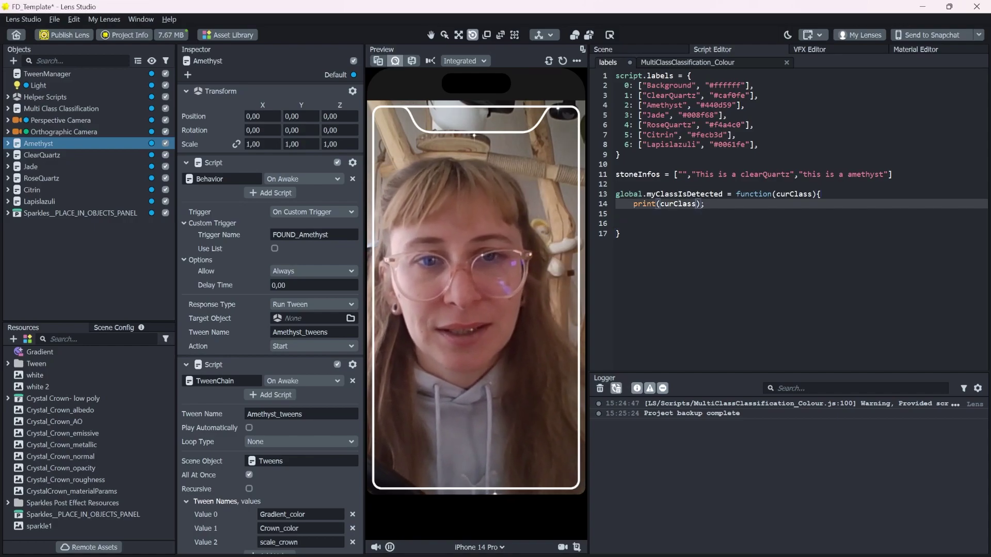
pyautogui.doubleClick(678, 204)
pyautogui.write('stoneInfos')
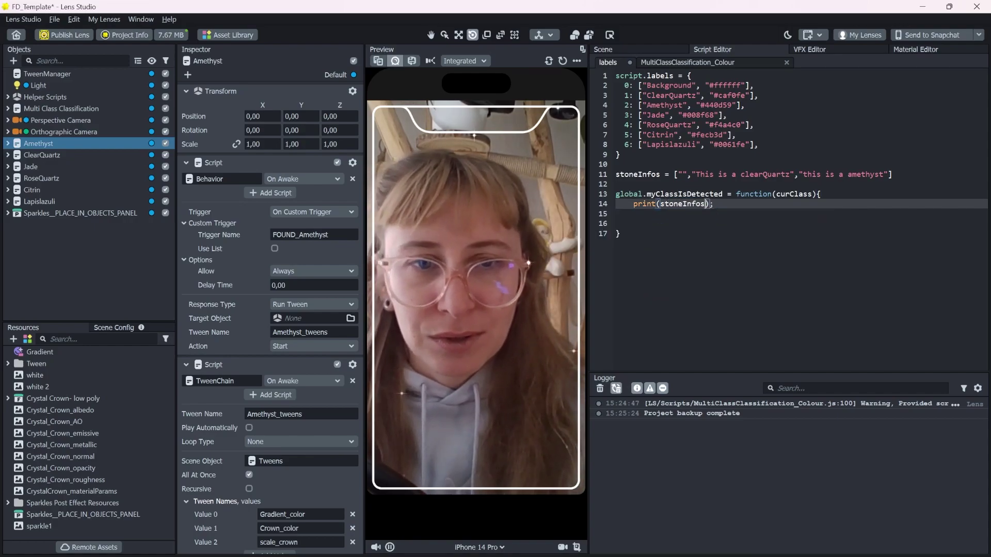
pyautogui.write('[0')
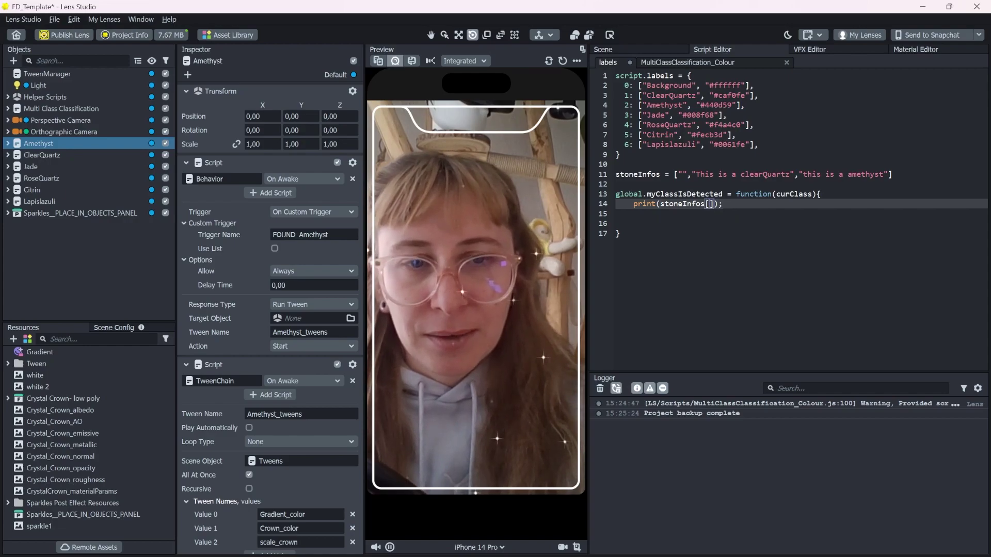
pyautogui.write('curClass')
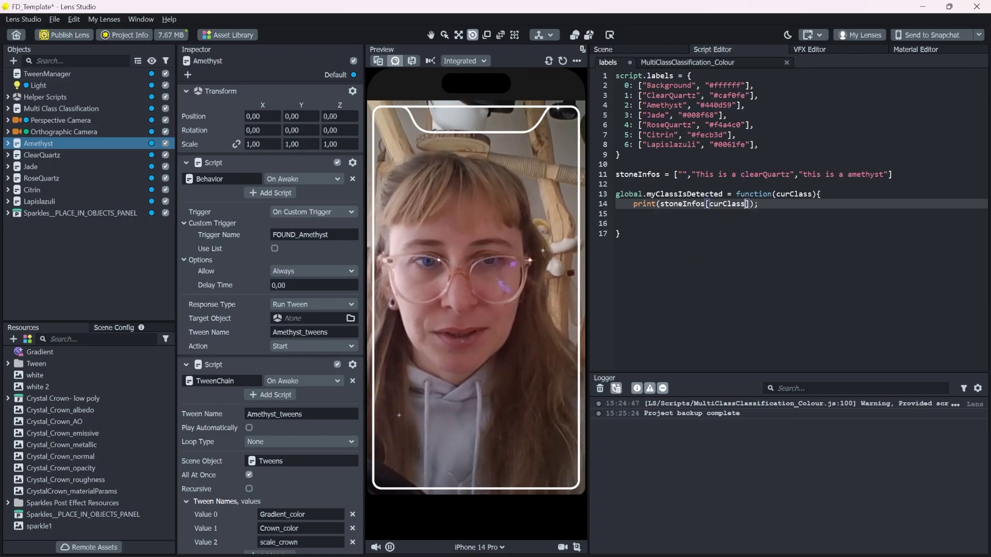
pyautogui.hotkey('ctrl', 's')
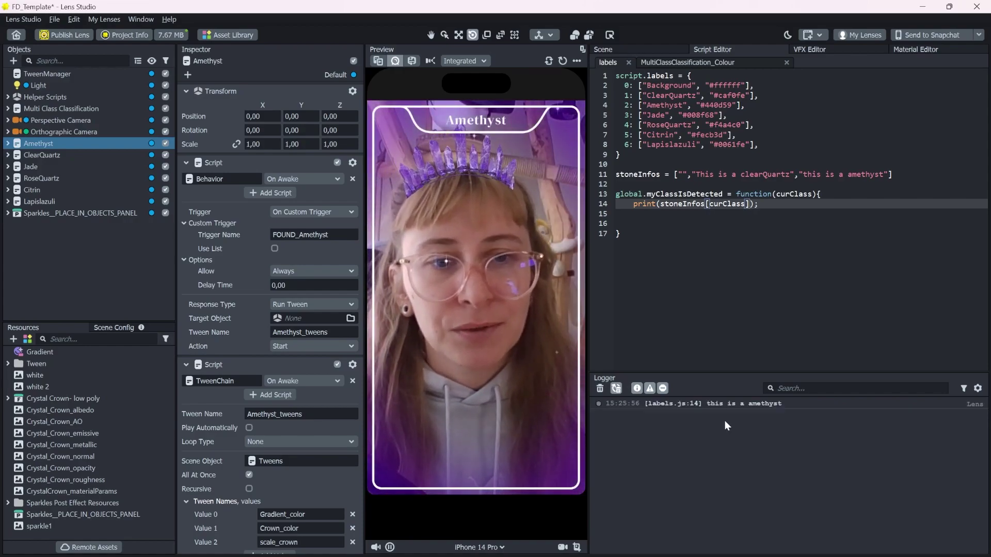
pyautogui.doubleClick(721, 403)
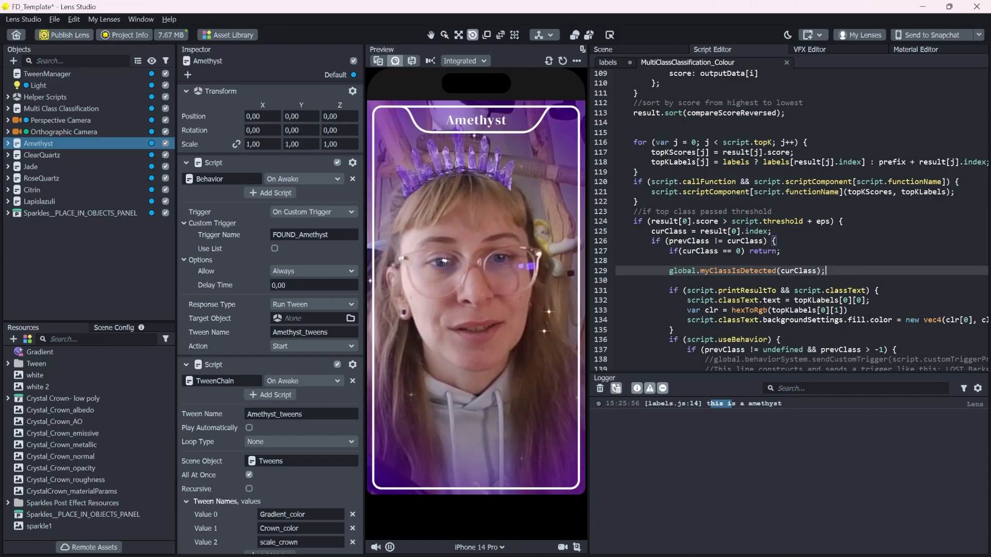
pyautogui.tripleClick(826, 270)
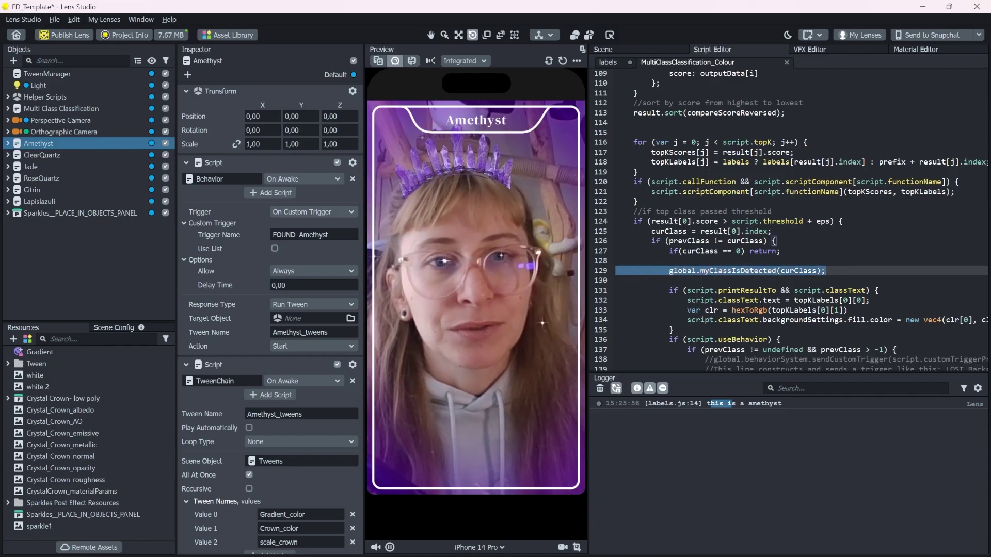
pyautogui.click(607, 62)
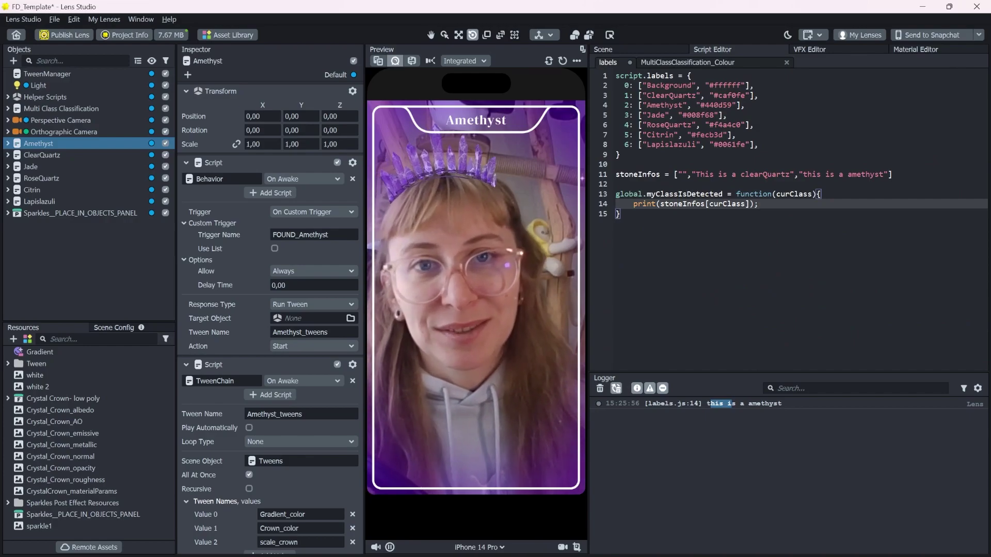